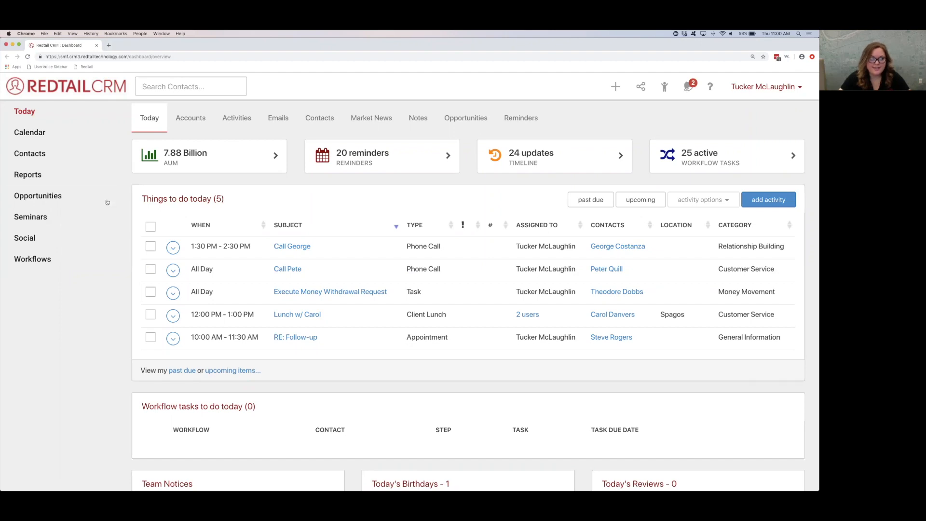
Step: Open the calendar and compare its month, week and day views, finishing on the week view
{"action": "left_click", "coordinate": [70, 132]}
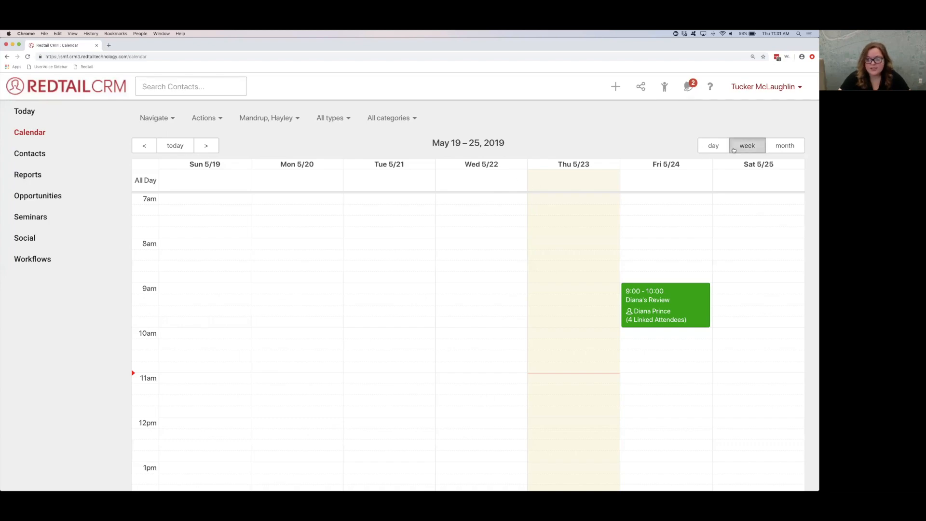
{"action": "left_click", "coordinate": [782, 145]}
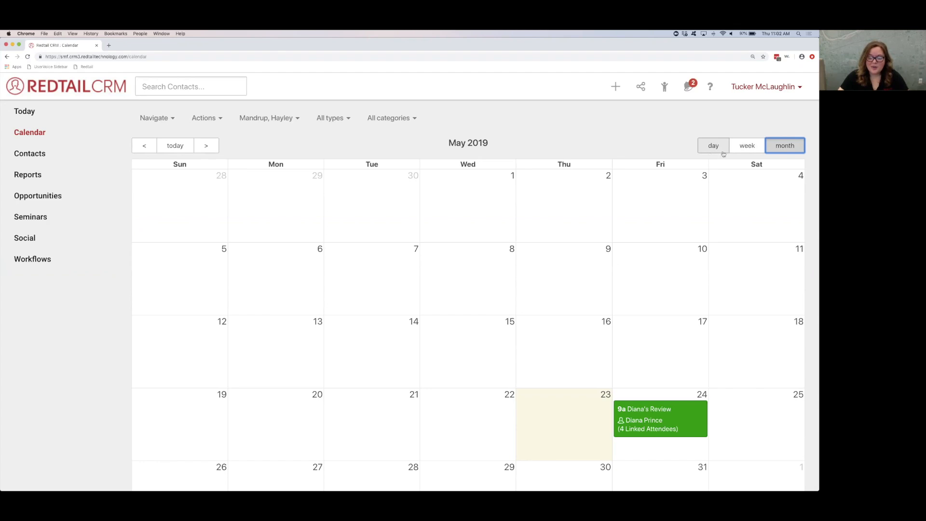
{"action": "left_click", "coordinate": [747, 145]}
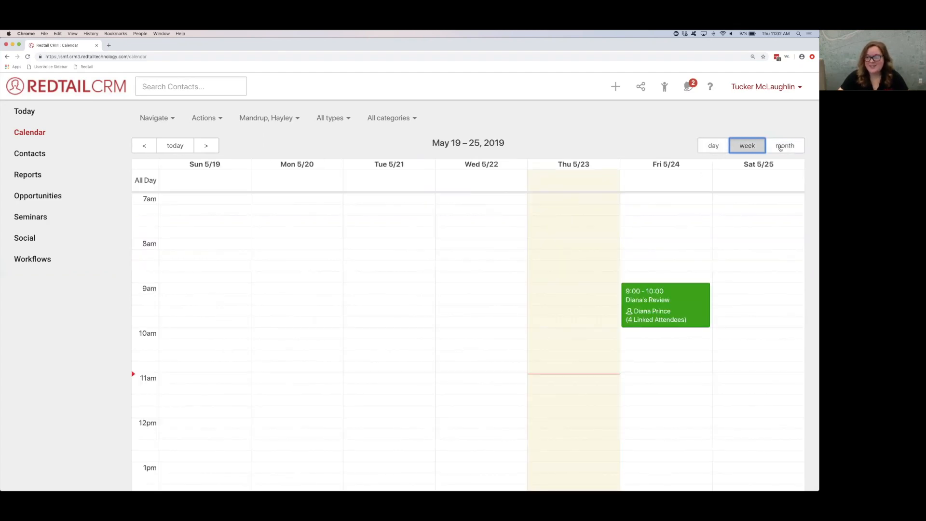
{"action": "left_click", "coordinate": [722, 147]}
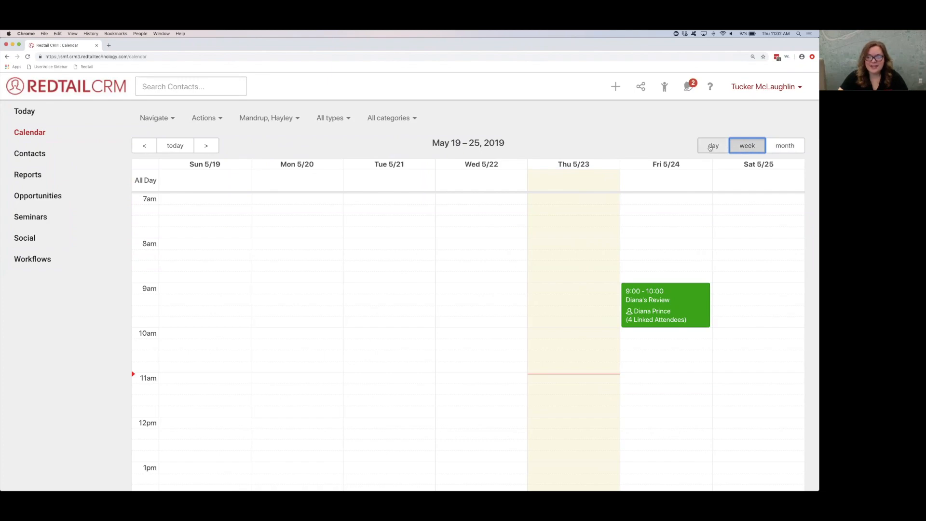
{"action": "left_click", "coordinate": [739, 147]}
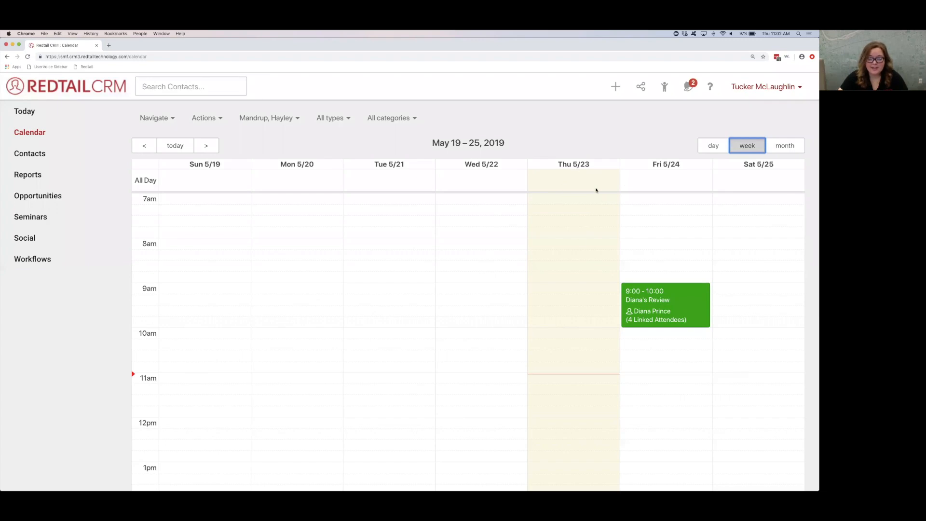
Step: Start a new activity in the 1:00pm slot on Thursday 5/23 and check its start time and date choices
{"action": "scroll", "coordinate": [600, 362], "scroll_direction": "down", "scroll_amount": 2}
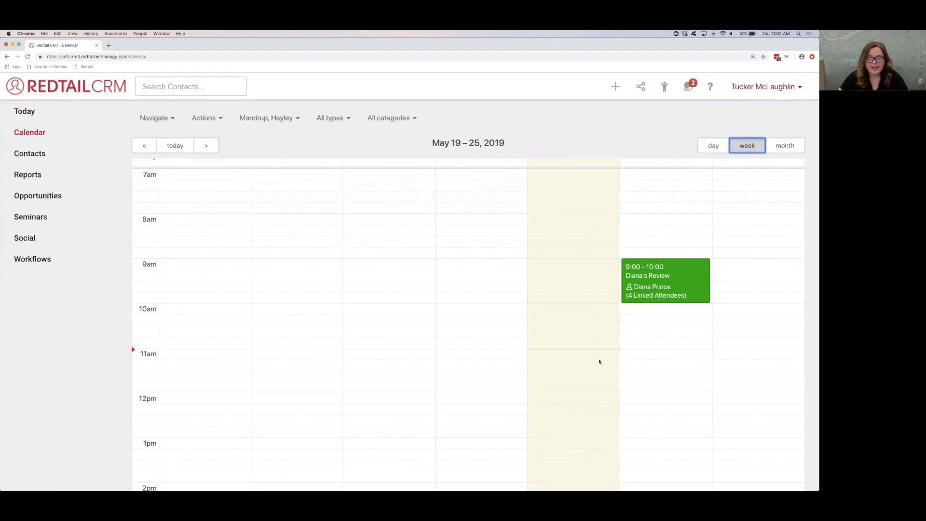
{"action": "scroll", "coordinate": [599, 361], "scroll_direction": "down", "scroll_amount": 5}
{"action": "scroll", "coordinate": [568, 338], "scroll_direction": "up", "scroll_amount": 6}
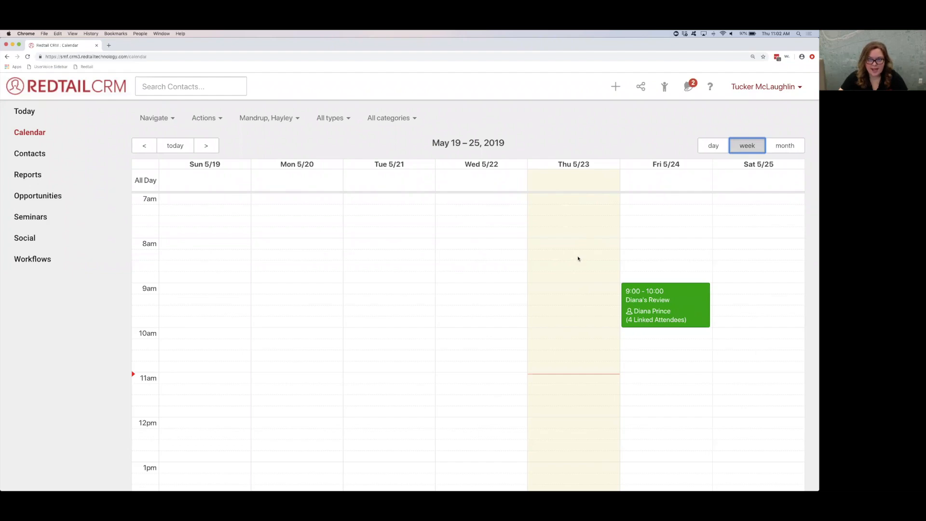
{"action": "scroll", "coordinate": [577, 325], "scroll_direction": "down", "scroll_amount": 4}
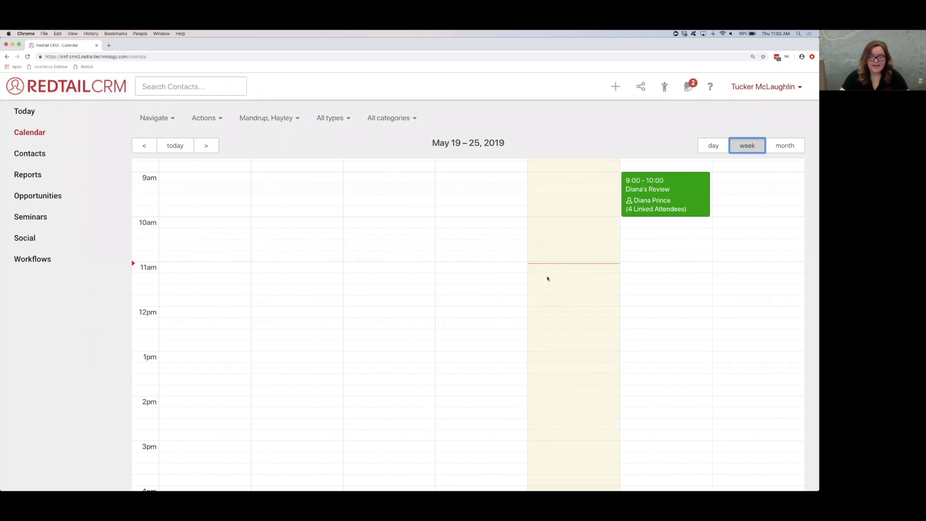
{"action": "scroll", "coordinate": [548, 279], "scroll_direction": "up", "scroll_amount": 5}
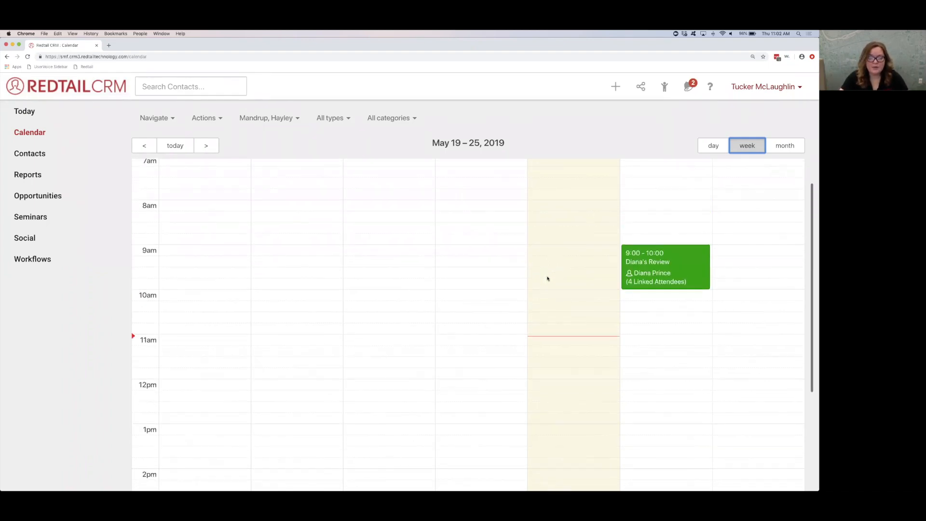
{"action": "scroll", "coordinate": [547, 279], "scroll_direction": "down", "scroll_amount": 5}
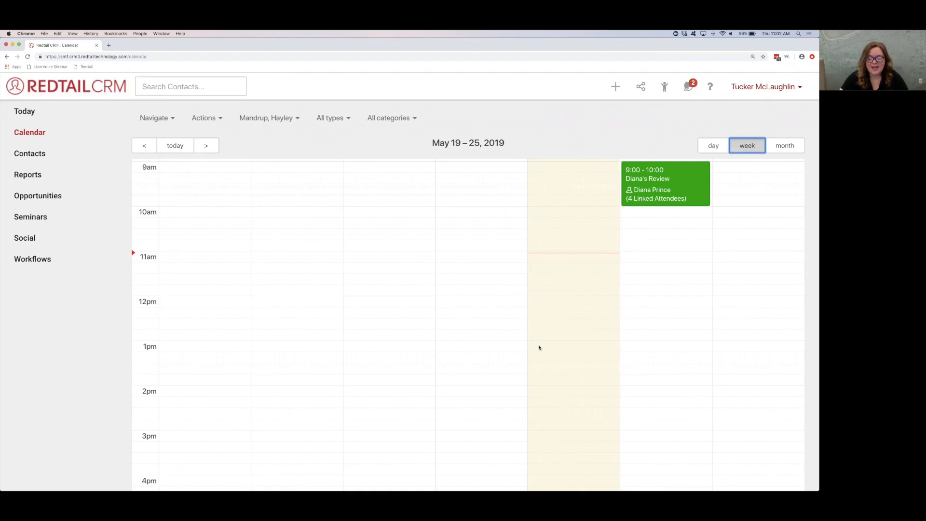
{"action": "left_click", "coordinate": [538, 347]}
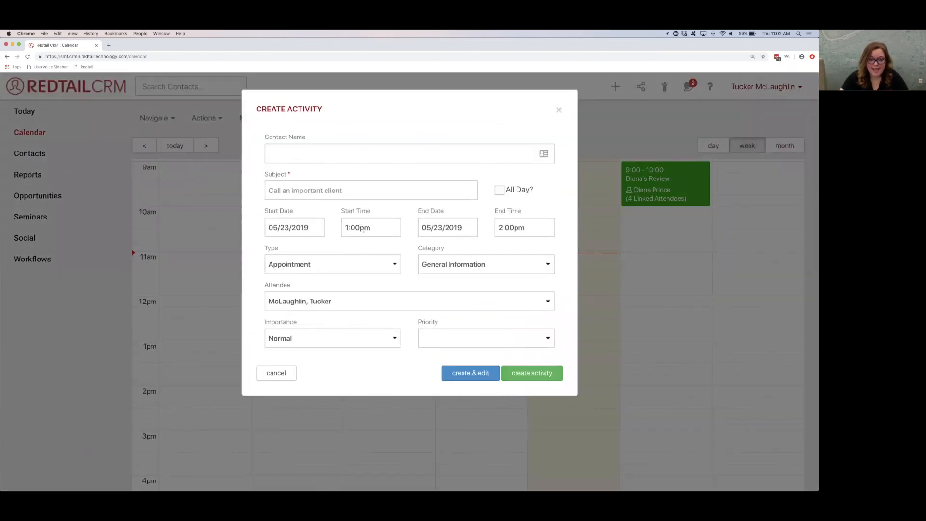
{"action": "left_click", "coordinate": [364, 230]}
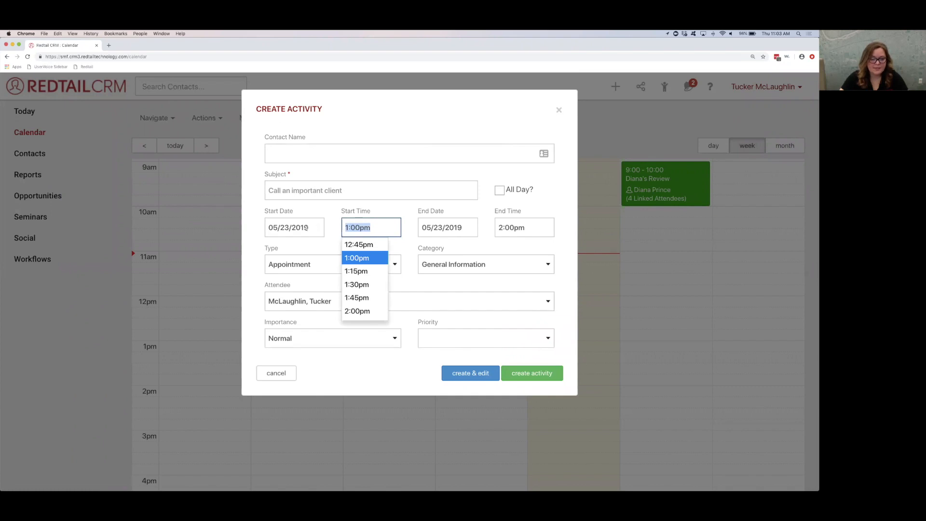
{"action": "left_click", "coordinate": [319, 228]}
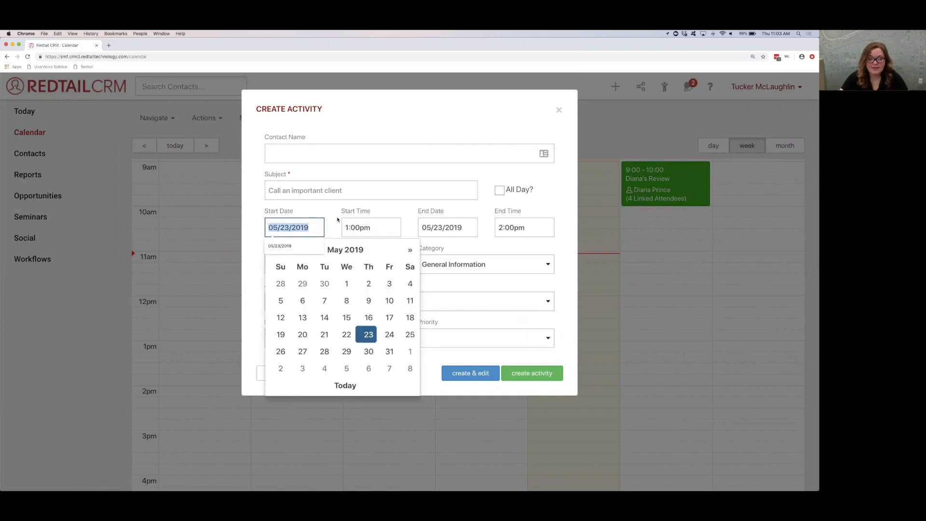
{"action": "left_click", "coordinate": [337, 219]}
Step: Enter a subject for the activity reading "Call with" followed by the client's first name
{"action": "left_click", "coordinate": [307, 190]}
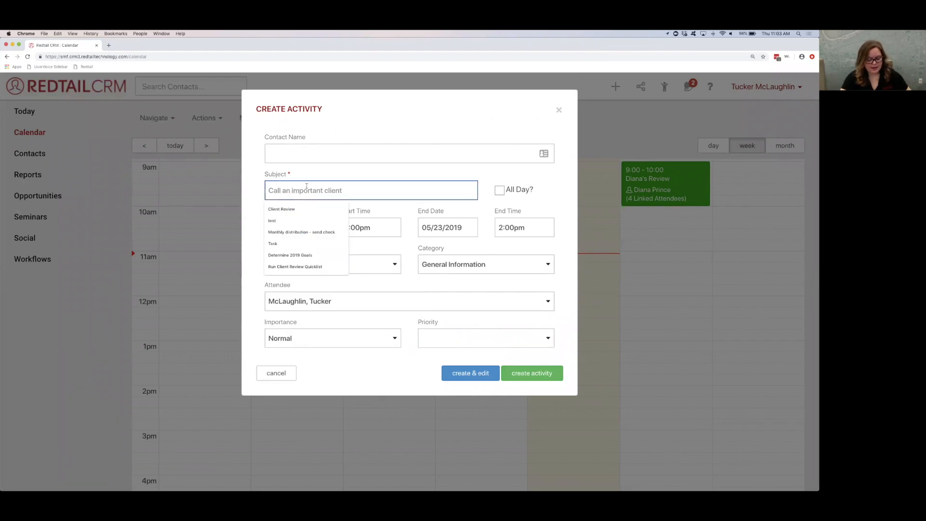
{"action": "type", "text": "Call"}
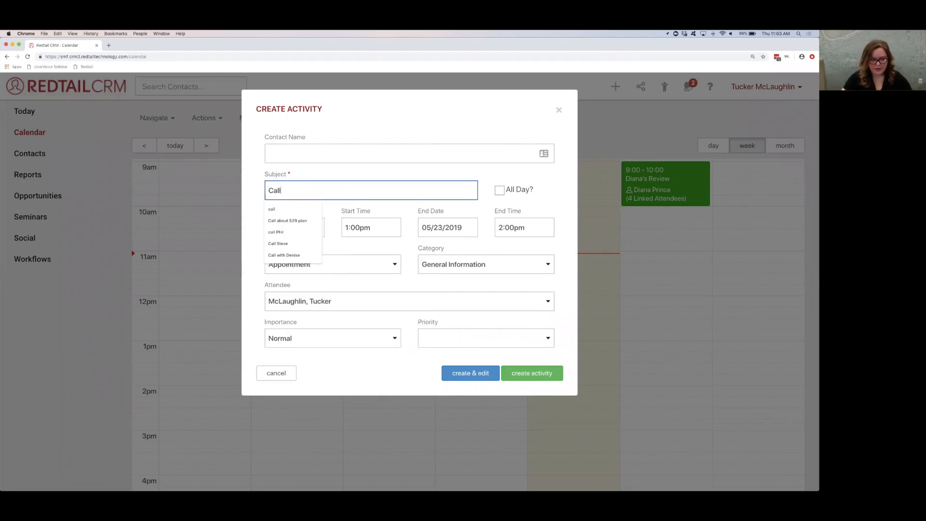
{"action": "type", "text": " with Henry"}
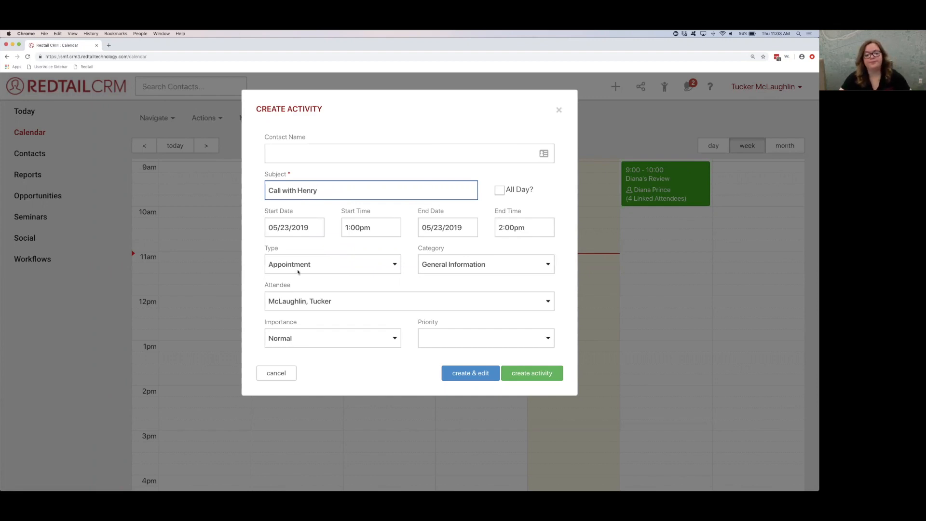
Step: Set the activity's type to Phone Call and its category to Money Movement
{"action": "left_click", "coordinate": [310, 263]}
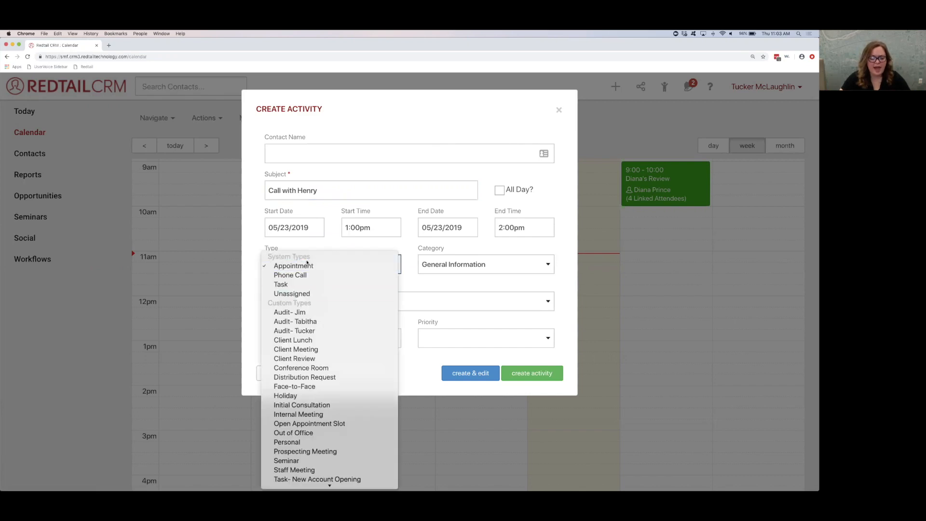
{"action": "left_click", "coordinate": [306, 274]}
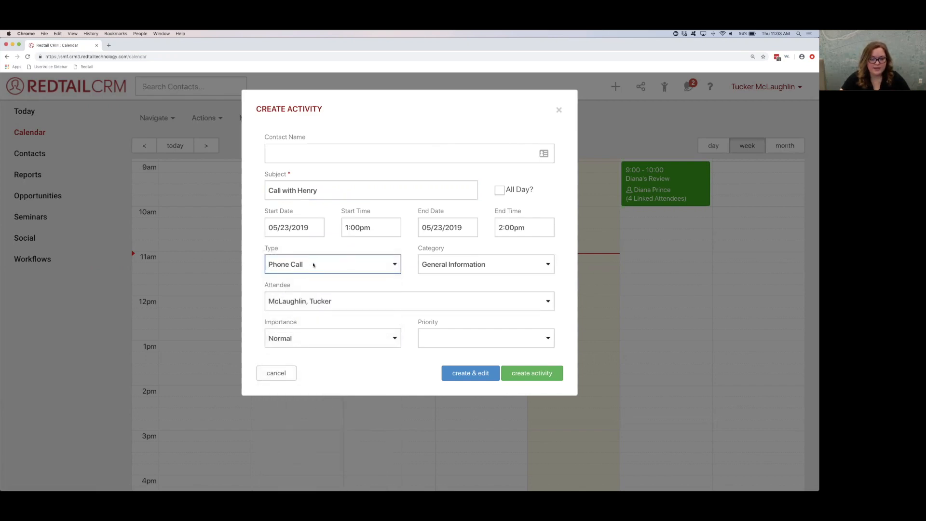
{"action": "left_click", "coordinate": [439, 265]}
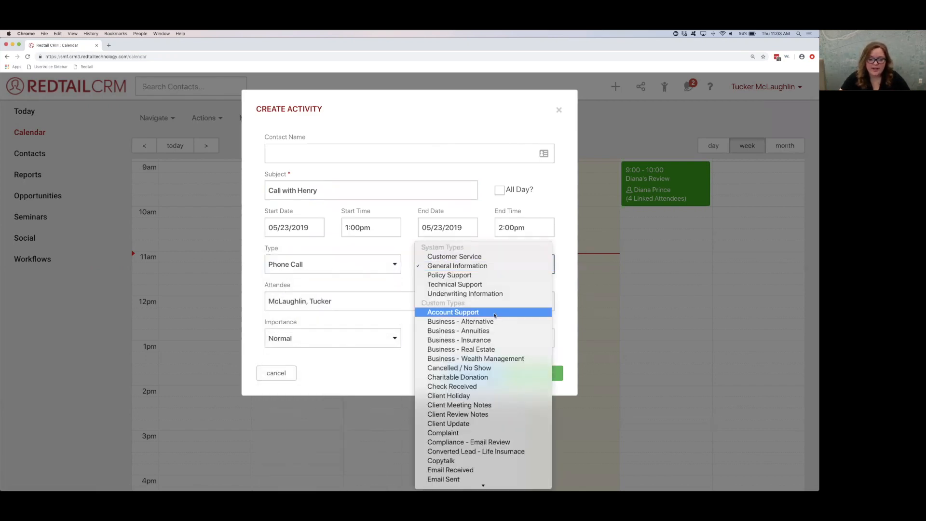
{"action": "scroll", "coordinate": [495, 315], "scroll_direction": "down", "scroll_amount": 6}
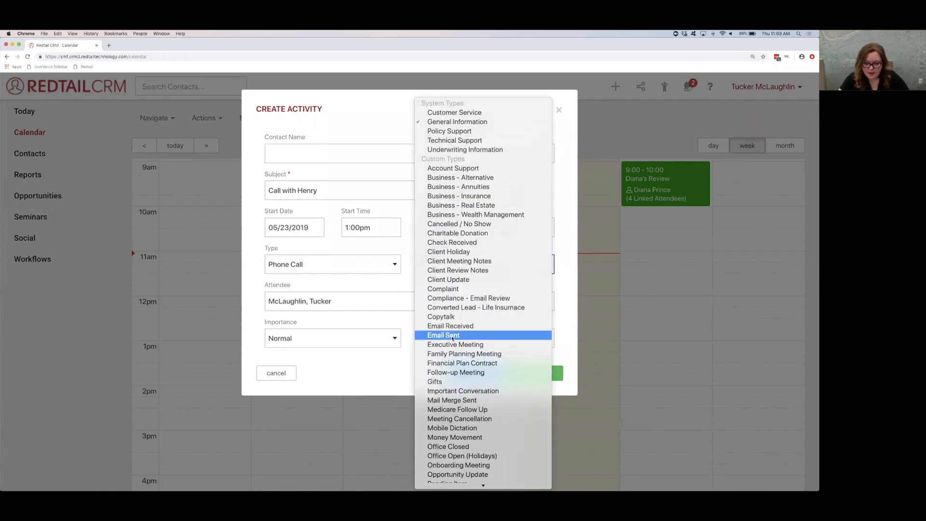
{"action": "scroll", "coordinate": [453, 357], "scroll_direction": "down", "scroll_amount": 3}
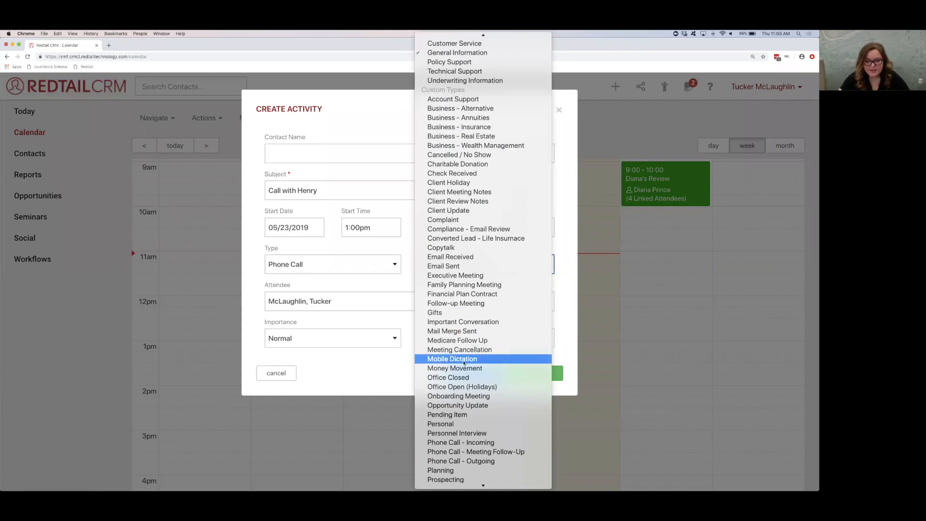
{"action": "left_click", "coordinate": [453, 367]}
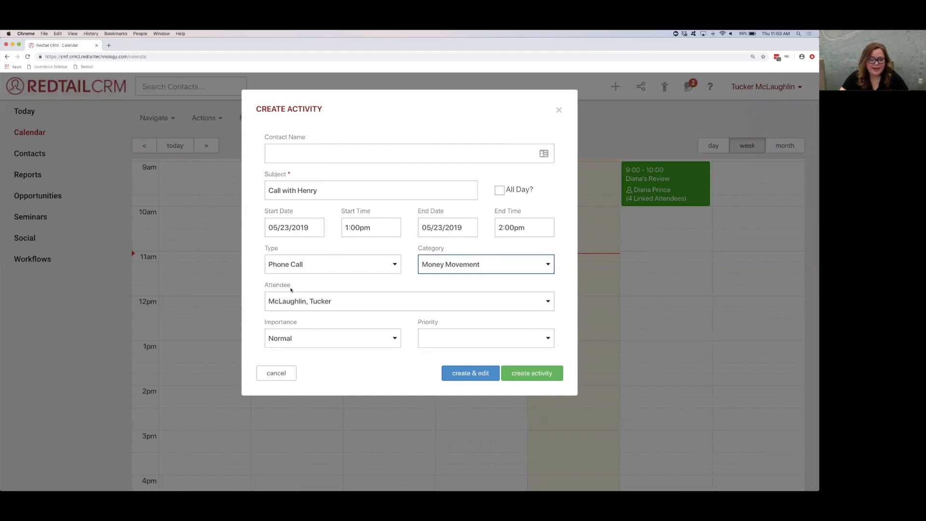
{"action": "left_click_drag", "start_coordinate": [290, 290], "coordinate": [261, 287]}
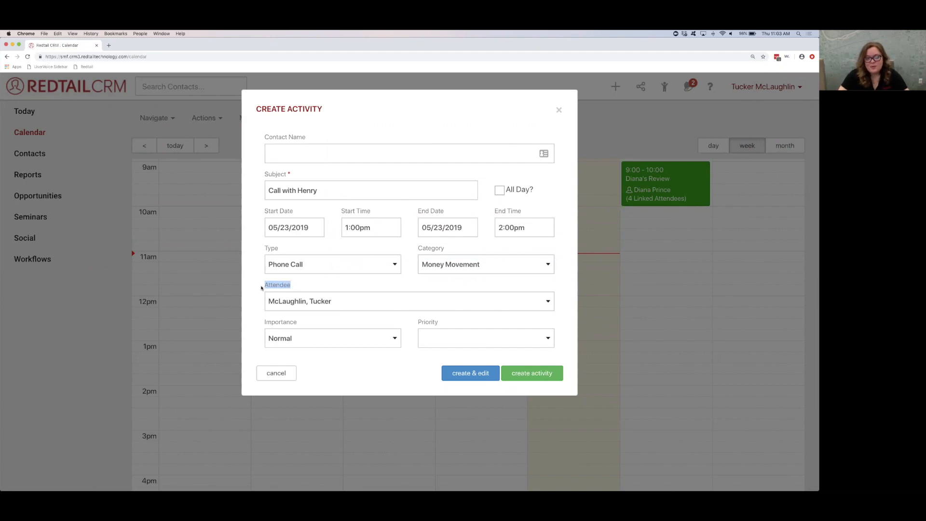
{"action": "left_click", "coordinate": [282, 190]}
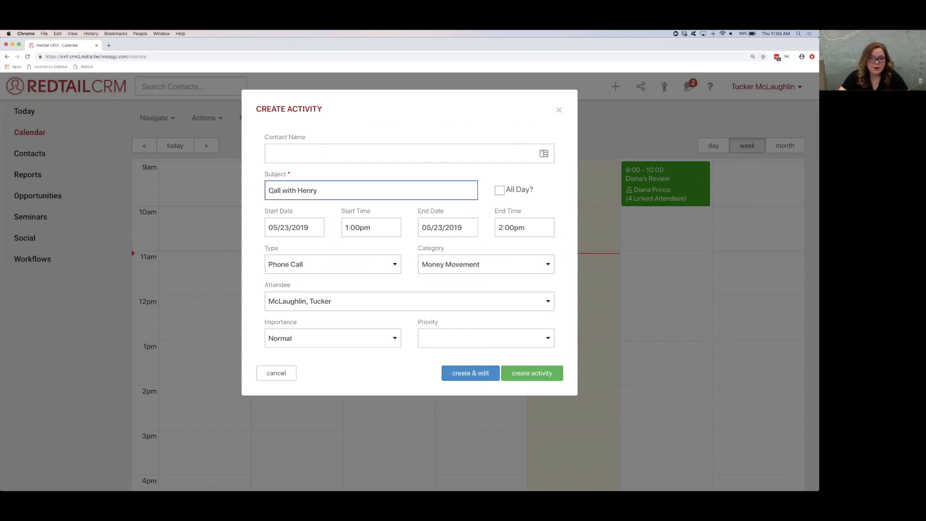
{"action": "left_click_drag", "start_coordinate": [266, 190], "coordinate": [320, 191]}
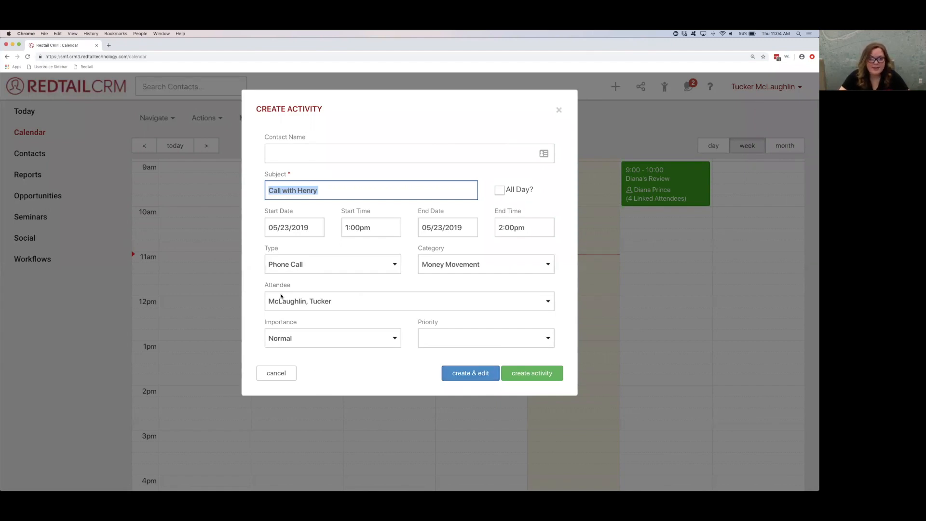
{"action": "left_click", "coordinate": [379, 176]}
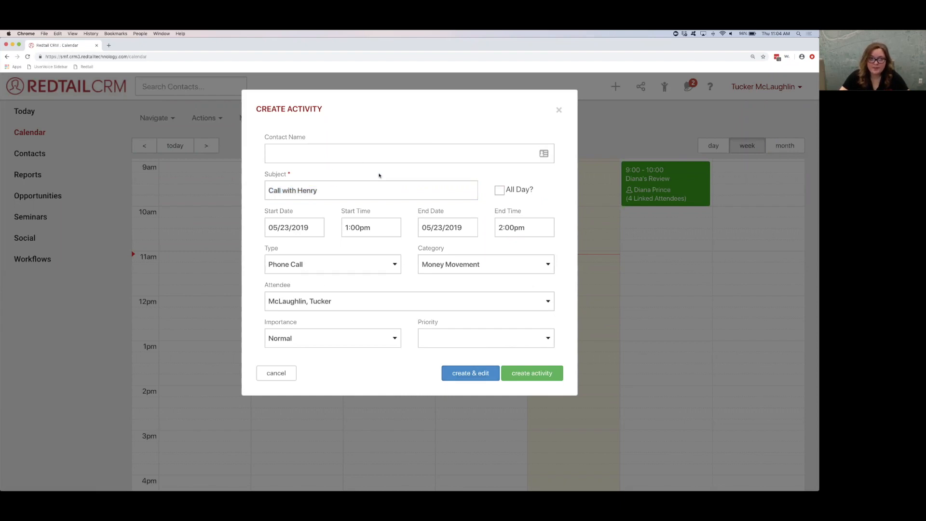
Step: Link the activity to the client listed as a History Teacher by searching their first name, and create the activity
{"action": "left_click", "coordinate": [306, 153]}
{"action": "type", "text": "henry"}
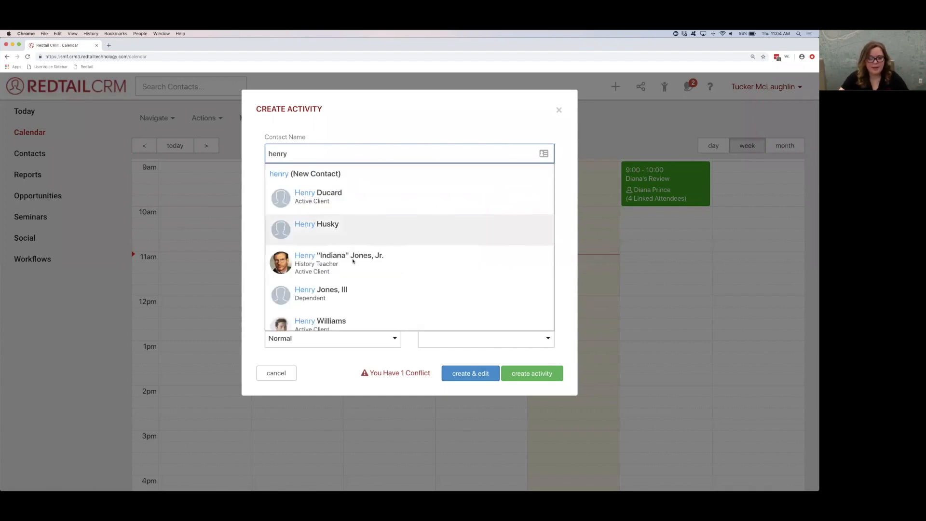
{"action": "left_click", "coordinate": [353, 263]}
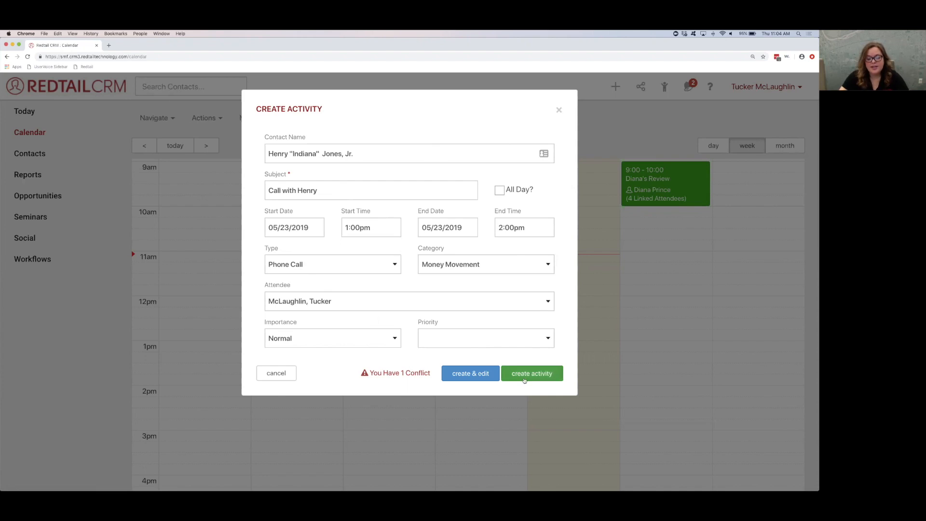
{"action": "left_click", "coordinate": [342, 228]}
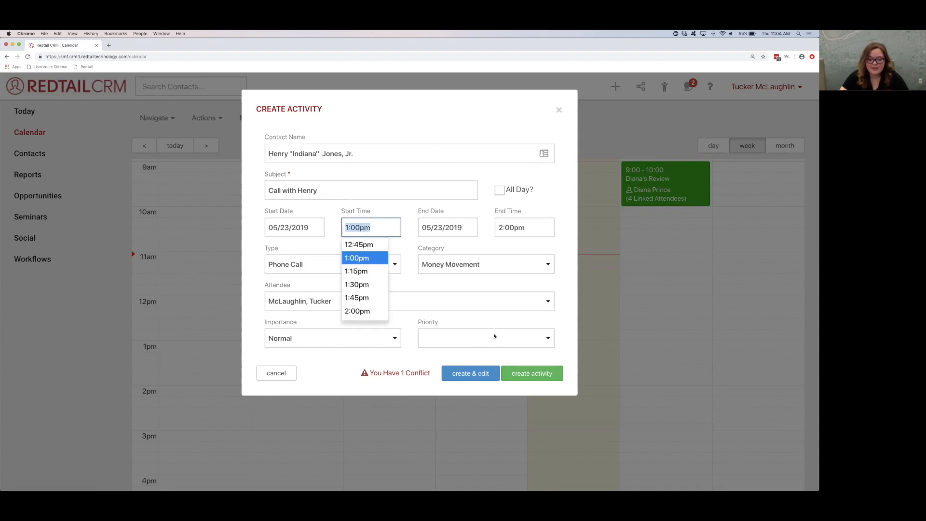
{"action": "left_click", "coordinate": [510, 374]}
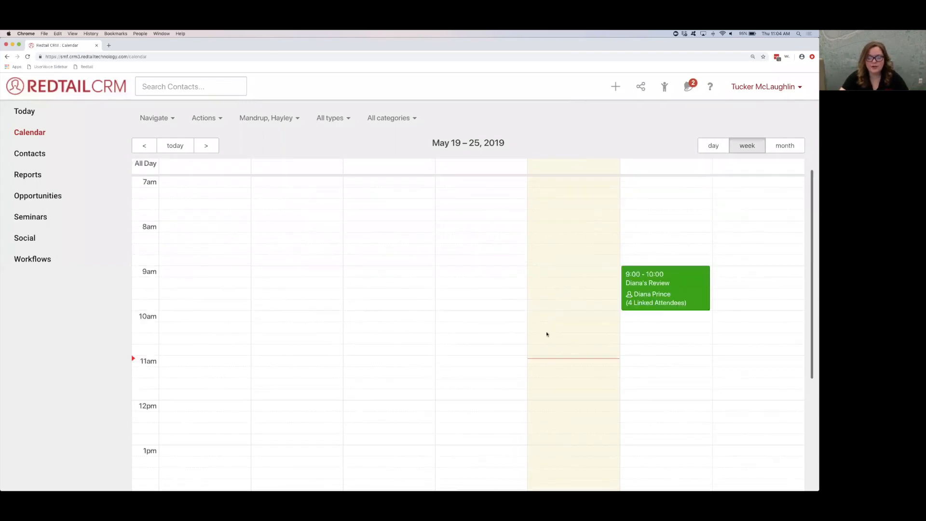
Step: Reload the calendar and clear the user filter so the week shows activities for all users
{"action": "left_click", "coordinate": [459, 56]}
{"action": "key", "text": "Return"}
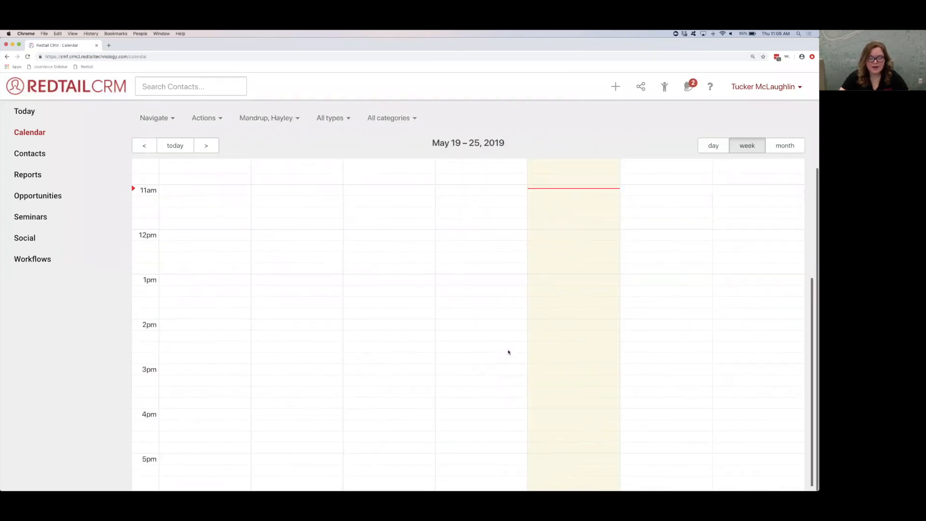
{"action": "left_click", "coordinate": [274, 122]}
{"action": "left_click", "coordinate": [247, 141]}
{"action": "left_click", "coordinate": [248, 141]}
{"action": "left_click", "coordinate": [288, 102]}
{"action": "left_click", "coordinate": [257, 118]}
{"action": "left_click", "coordinate": [248, 159]}
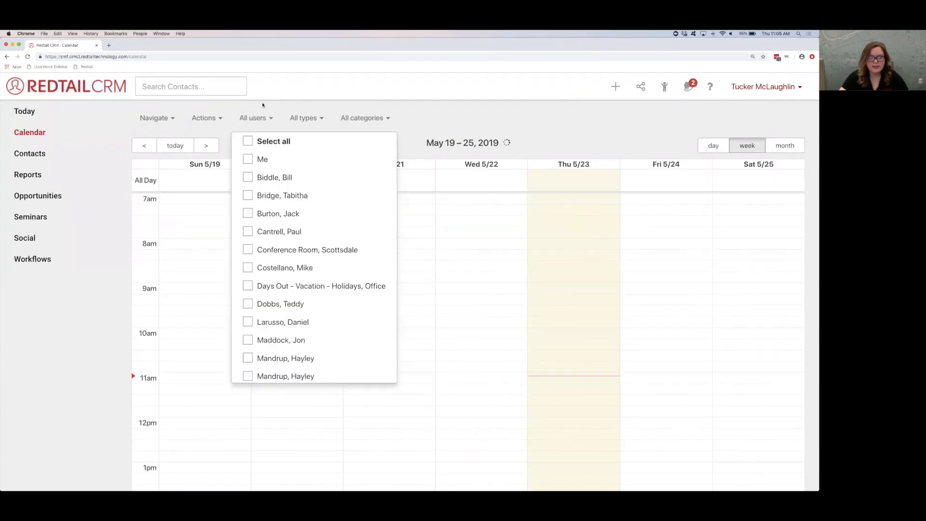
{"action": "left_click", "coordinate": [263, 103]}
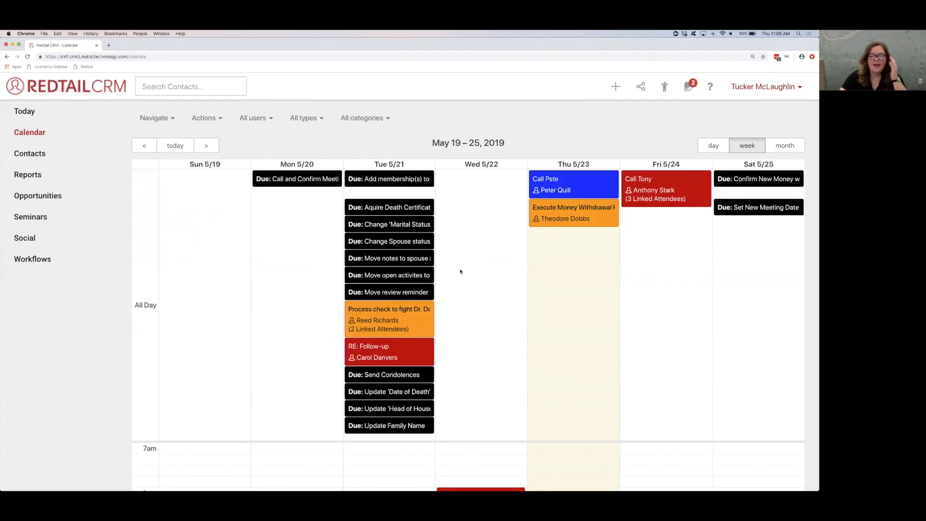
{"action": "scroll", "coordinate": [453, 279], "scroll_direction": "down", "scroll_amount": 4}
{"action": "scroll", "coordinate": [452, 283], "scroll_direction": "down", "scroll_amount": 5}
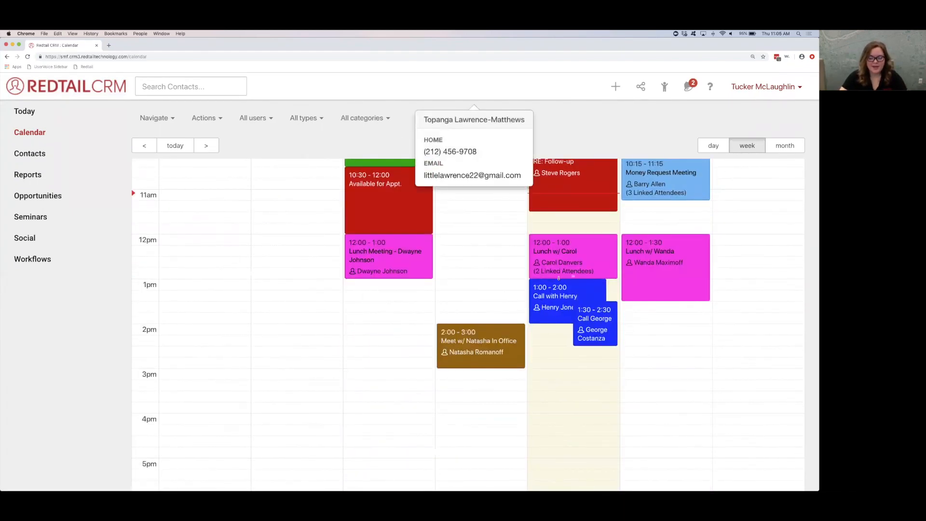
{"action": "scroll", "coordinate": [558, 278], "scroll_direction": "up", "scroll_amount": 8}
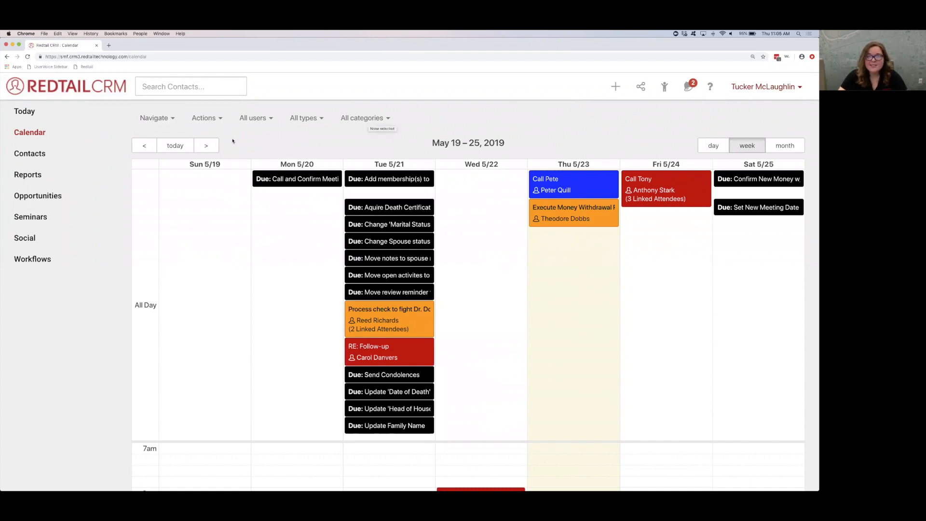
Step: Browse the calendar's date navigator month by month, back to September 2018 and forward to September 2019
{"action": "left_click", "coordinate": [155, 118]}
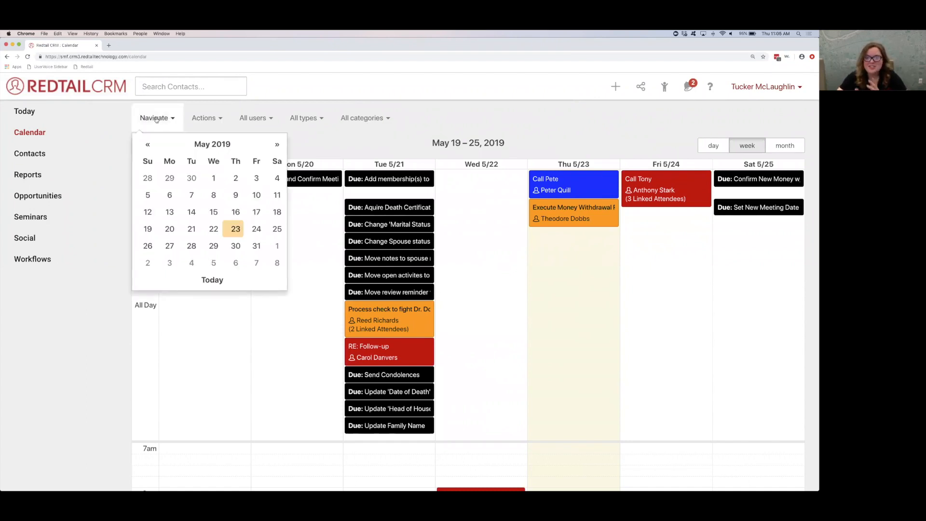
{"action": "left_click", "coordinate": [149, 145]}
{"action": "left_click", "coordinate": [149, 145]}
{"action": "left_click", "coordinate": [149, 146]}
{"action": "left_click", "coordinate": [149, 145]}
{"action": "left_click", "coordinate": [149, 145]}
{"action": "left_click", "coordinate": [149, 145]}
{"action": "left_click", "coordinate": [149, 145]}
{"action": "left_click", "coordinate": [149, 146]}
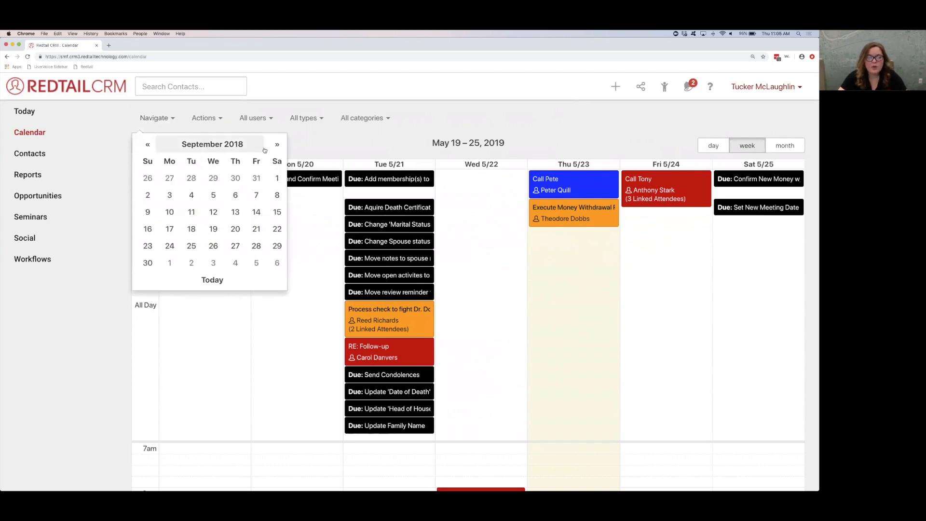
{"action": "double_click", "coordinate": [277, 145]}
{"action": "left_click", "coordinate": [276, 145]}
{"action": "double_click", "coordinate": [276, 145]}
{"action": "double_click", "coordinate": [276, 145]}
{"action": "double_click", "coordinate": [276, 145]}
{"action": "double_click", "coordinate": [276, 145]}
{"action": "left_click", "coordinate": [276, 145]}
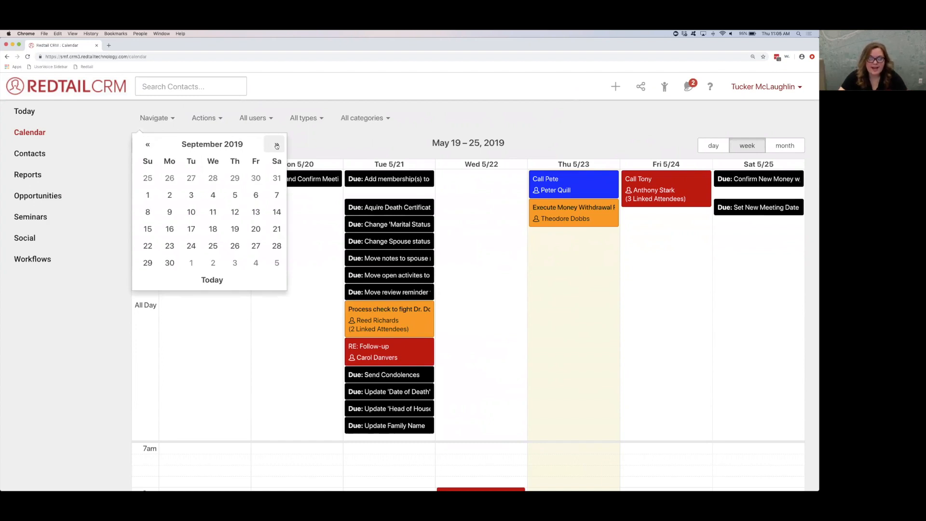
Step: Choose March 2019 in the date navigator's month overview, and widen it to decades to look ahead to 2080-2089
{"action": "left_click", "coordinate": [218, 146]}
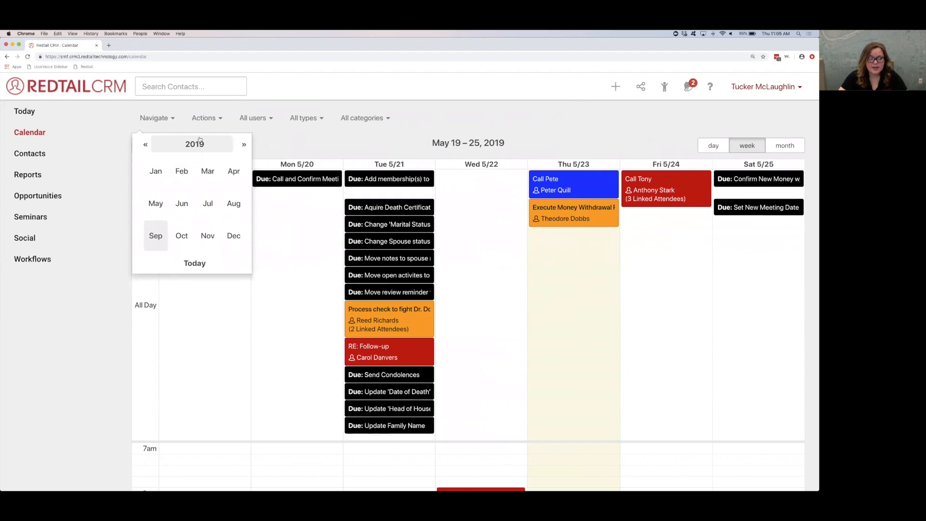
{"action": "left_click", "coordinate": [208, 171]}
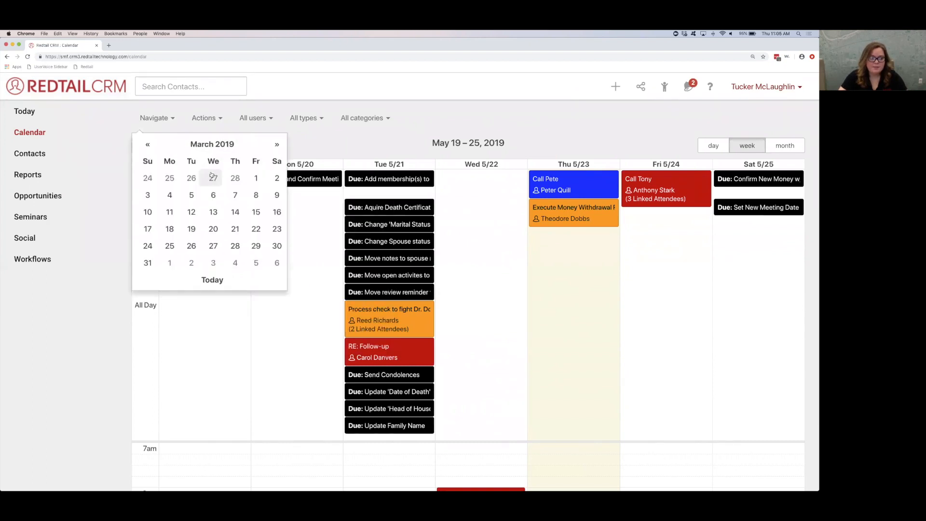
{"action": "left_click", "coordinate": [211, 147]}
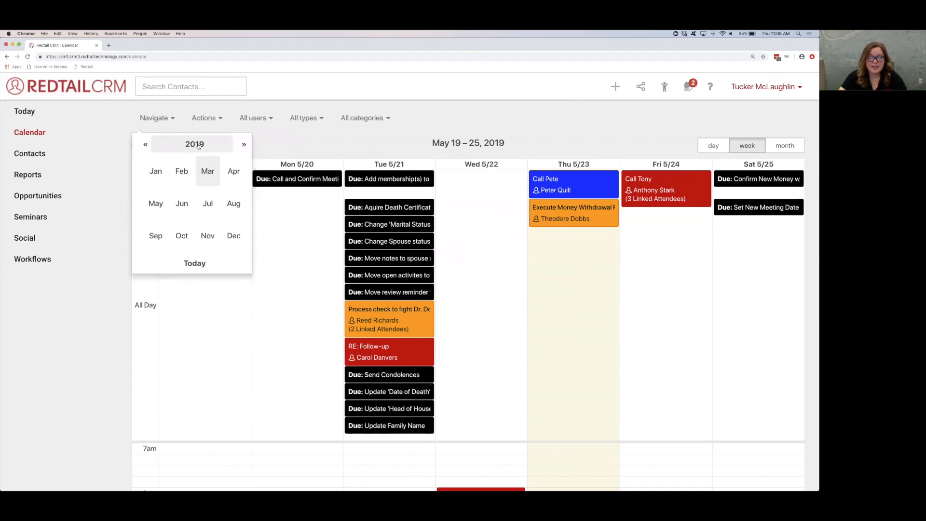
{"action": "left_click", "coordinate": [199, 146]}
{"action": "left_click", "coordinate": [241, 148]}
{"action": "left_click", "coordinate": [241, 149]}
{"action": "left_click", "coordinate": [241, 148]}
{"action": "left_click", "coordinate": [242, 148]}
{"action": "left_click", "coordinate": [241, 148]}
{"action": "left_click", "coordinate": [242, 149]}
{"action": "left_click", "coordinate": [241, 149]}
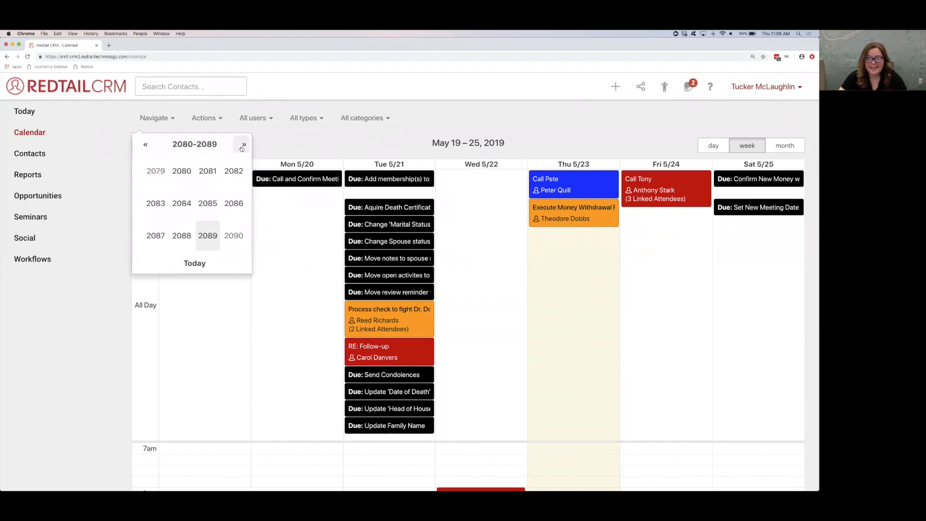
Step: Page the navigator's decade overview back to 1980-1989, forward to 2010-2019 and back to 2000-2009
{"action": "left_click", "coordinate": [141, 146]}
{"action": "left_click", "coordinate": [142, 146]}
{"action": "left_click", "coordinate": [141, 145]}
{"action": "left_click", "coordinate": [141, 145]}
{"action": "left_click", "coordinate": [141, 146]}
{"action": "left_click", "coordinate": [141, 146]}
{"action": "left_click", "coordinate": [141, 146]}
{"action": "left_click", "coordinate": [142, 146]}
{"action": "left_click", "coordinate": [142, 146]}
{"action": "left_click", "coordinate": [141, 145]}
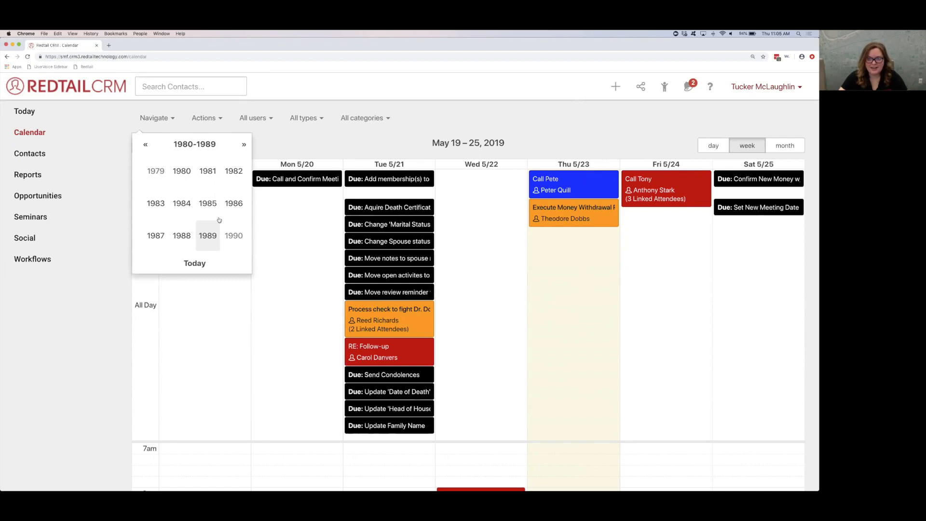
{"action": "left_click", "coordinate": [241, 145]}
{"action": "left_click", "coordinate": [241, 146]}
{"action": "left_click", "coordinate": [241, 145]}
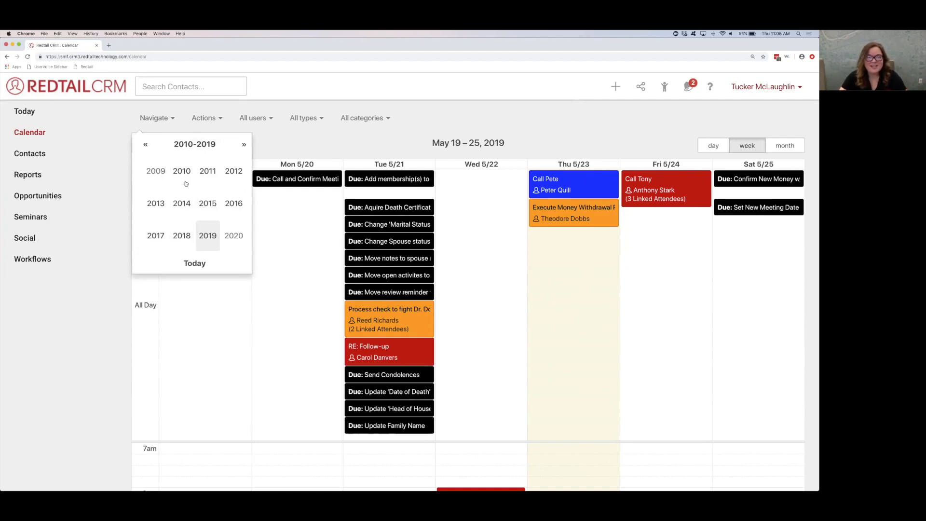
{"action": "left_click", "coordinate": [145, 144]}
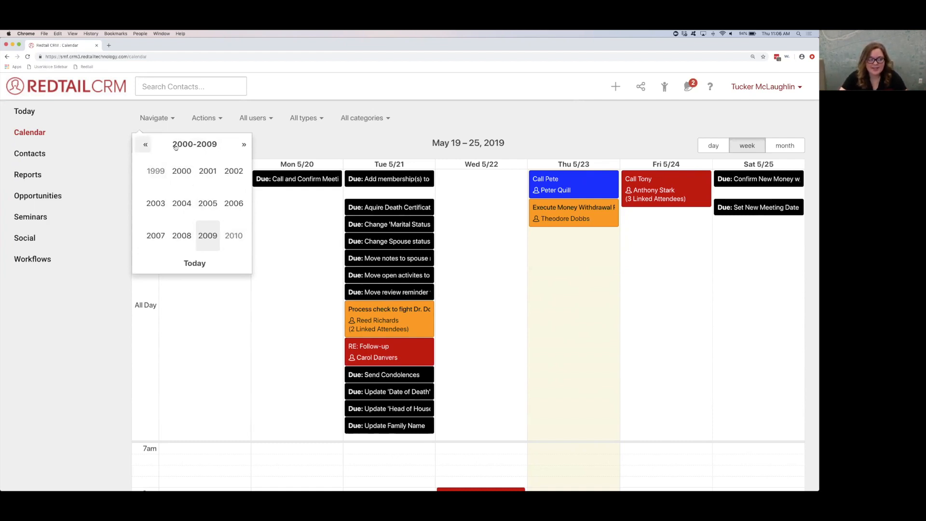
Step: View the date navigator's century overview, and return the calendar to today's date
{"action": "left_click", "coordinate": [215, 148]}
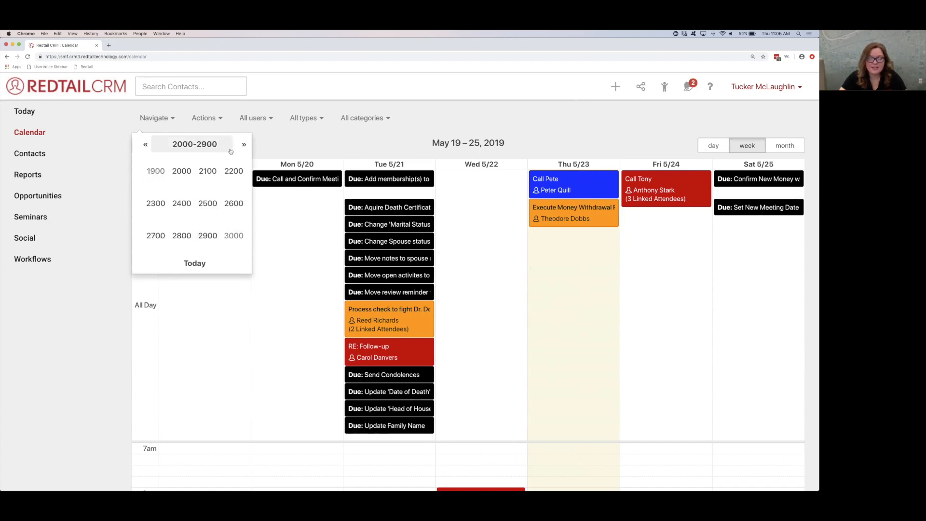
{"action": "left_click", "coordinate": [262, 142]}
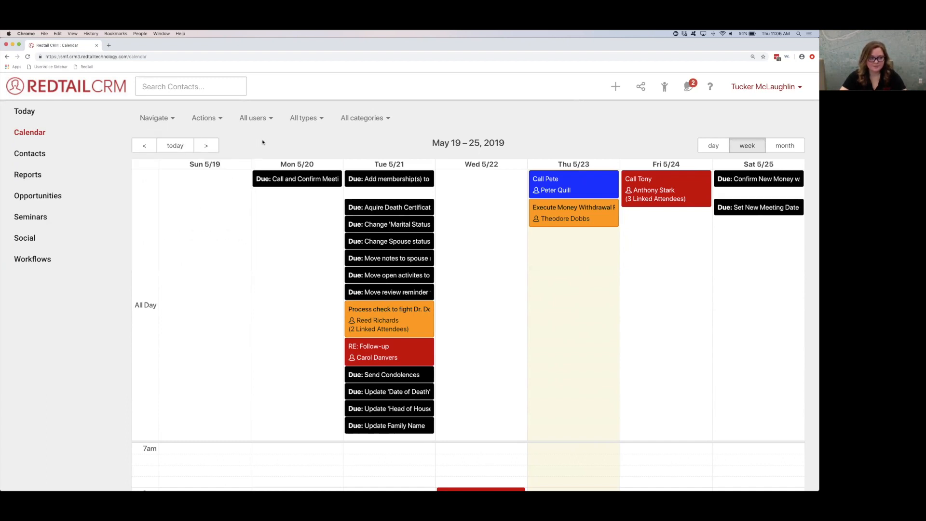
{"action": "left_click", "coordinate": [152, 119]}
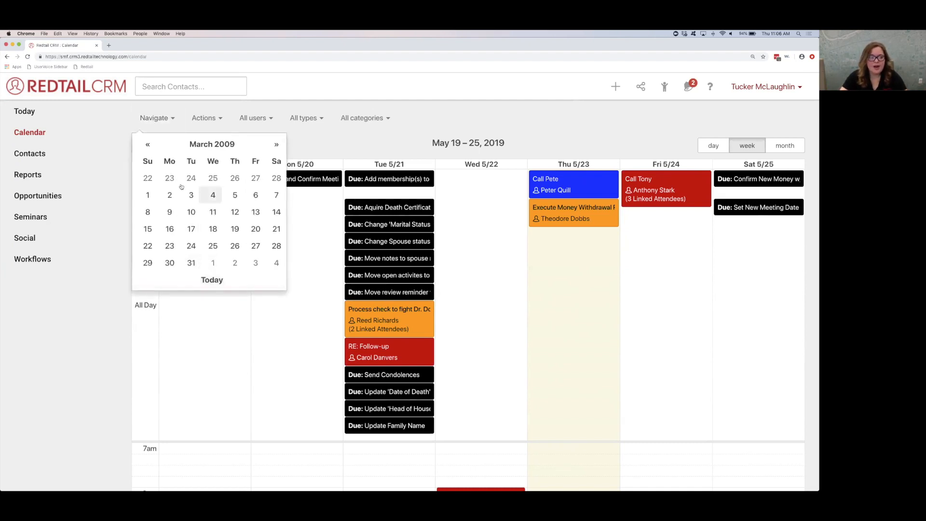
{"action": "left_click", "coordinate": [212, 283]}
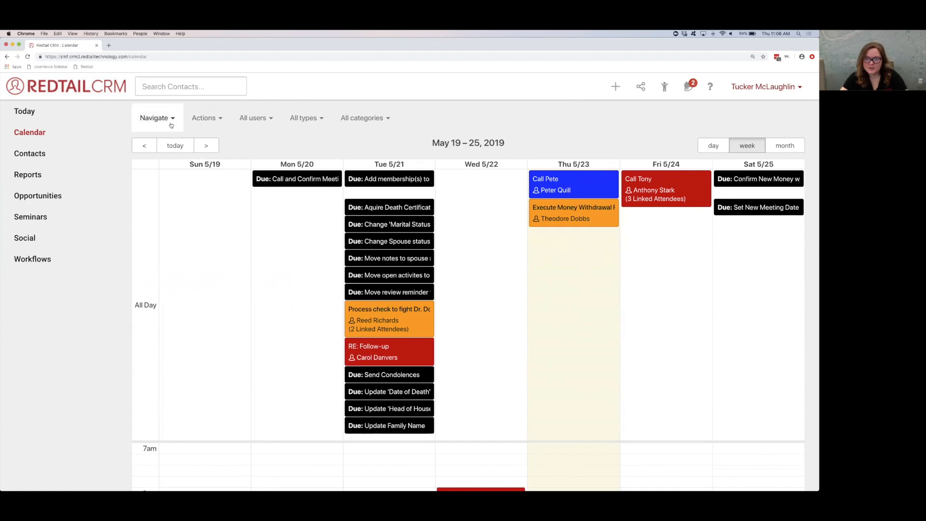
Step: Open the calendar color settings and set the background color of Initial Consultation activities to magenta #ff00ea
{"action": "left_click", "coordinate": [196, 118]}
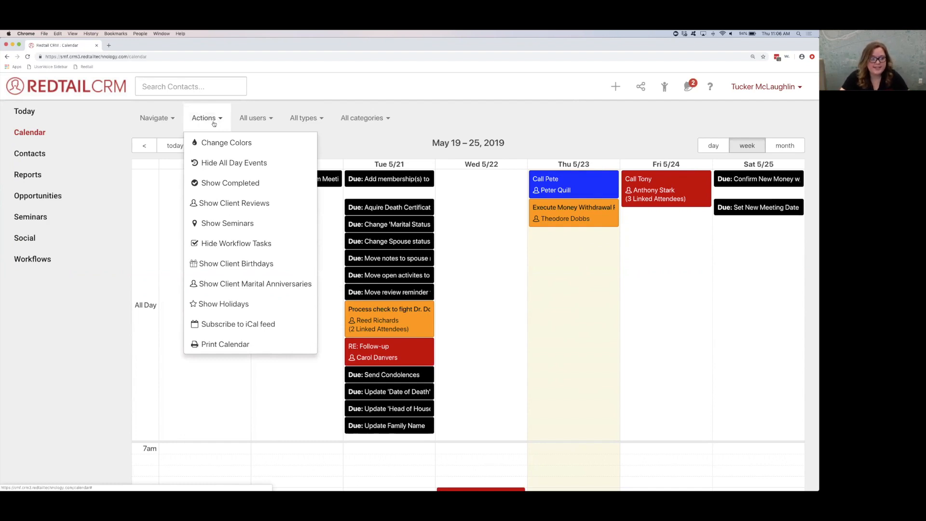
{"action": "left_click", "coordinate": [225, 151]}
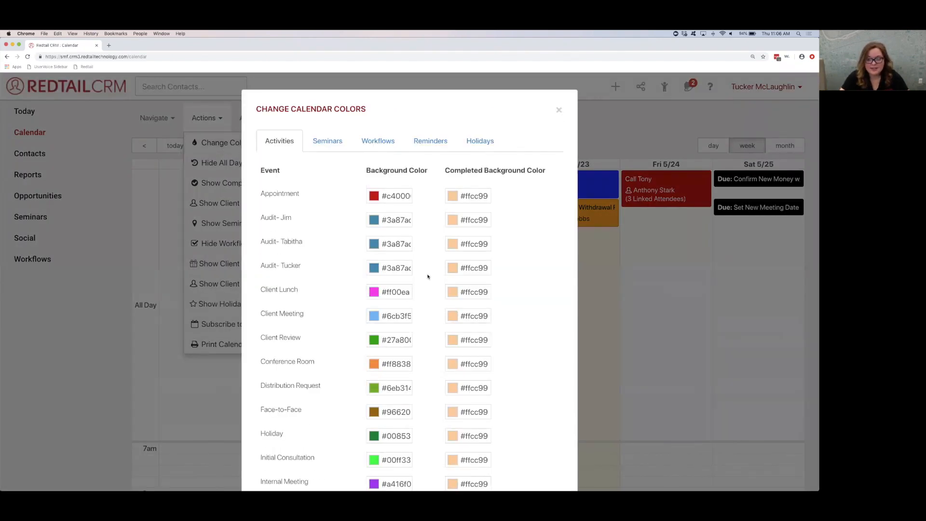
{"action": "scroll", "coordinate": [427, 276], "scroll_direction": "down", "scroll_amount": 5}
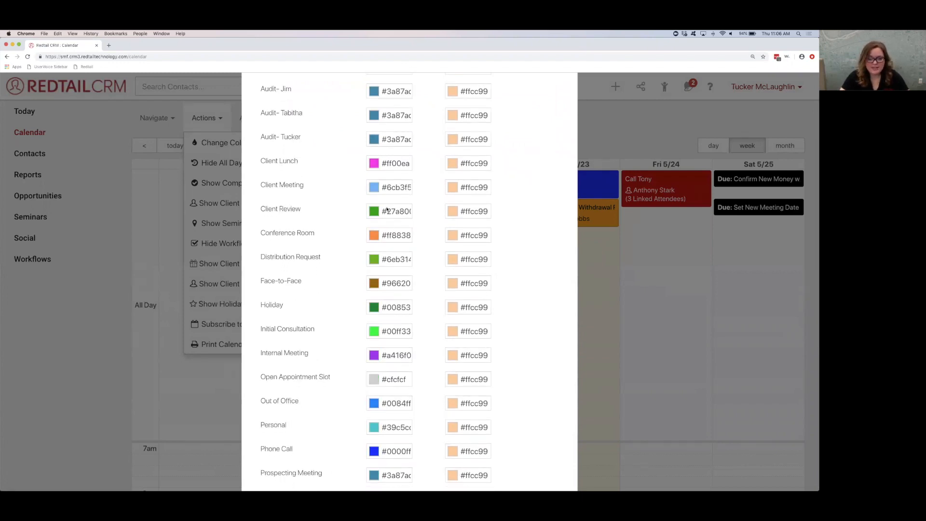
{"action": "scroll", "coordinate": [387, 210], "scroll_direction": "down", "scroll_amount": 3}
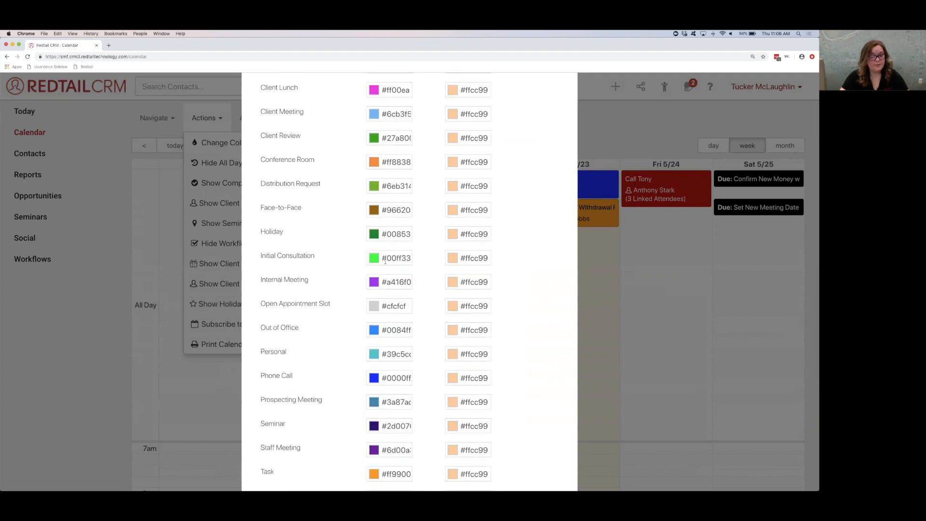
{"action": "left_click", "coordinate": [400, 257]}
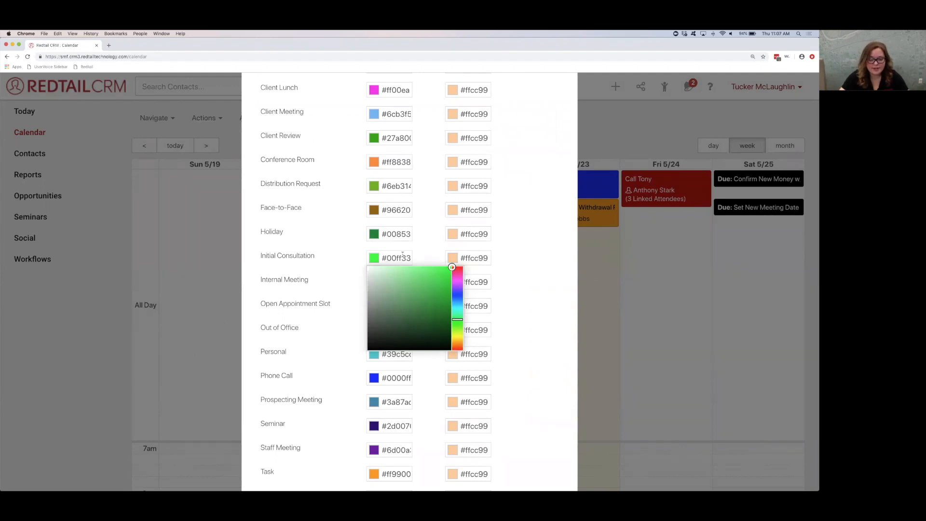
{"action": "left_click", "coordinate": [458, 279]}
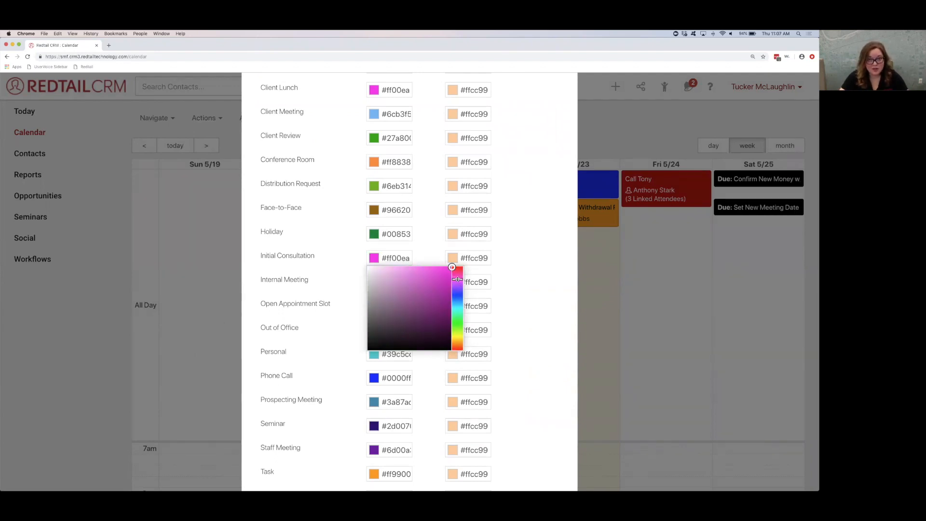
{"action": "left_click", "coordinate": [434, 257]}
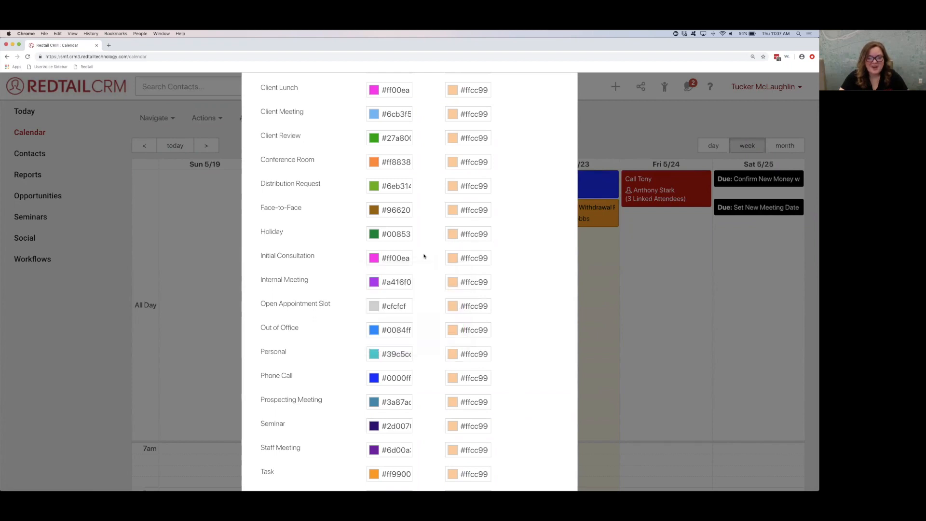
Step: Copy the hex code ff00ea from the Initial Consultation background color without the # sign
{"action": "left_click", "coordinate": [382, 258]}
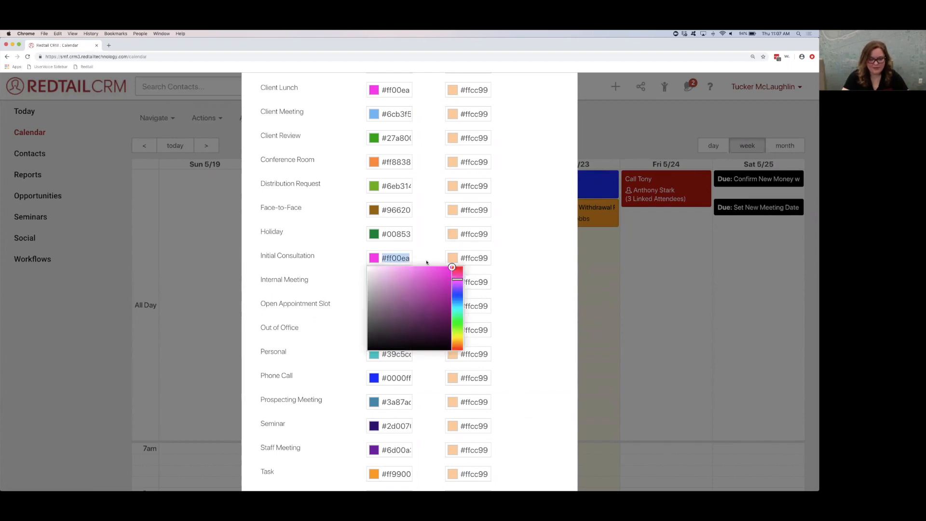
{"action": "left_click", "coordinate": [413, 260]}
{"action": "left_click", "coordinate": [406, 259]}
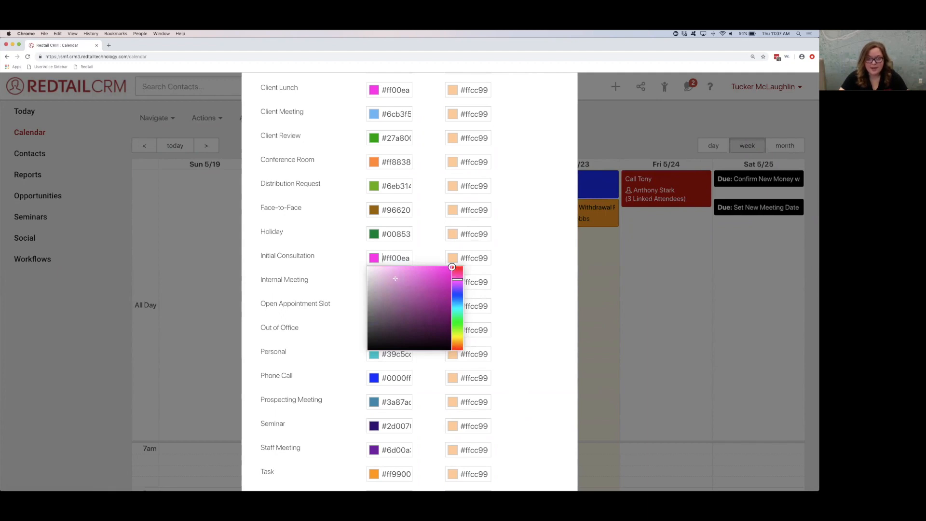
{"action": "left_click_drag", "start_coordinate": [387, 258], "coordinate": [411, 258]}
{"action": "left_click", "coordinate": [415, 261]}
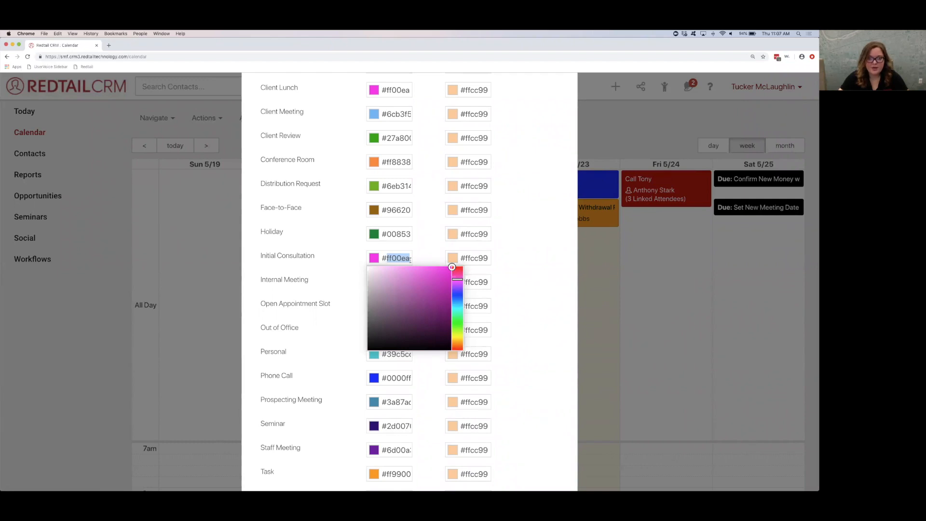
{"action": "right_click", "coordinate": [411, 259]}
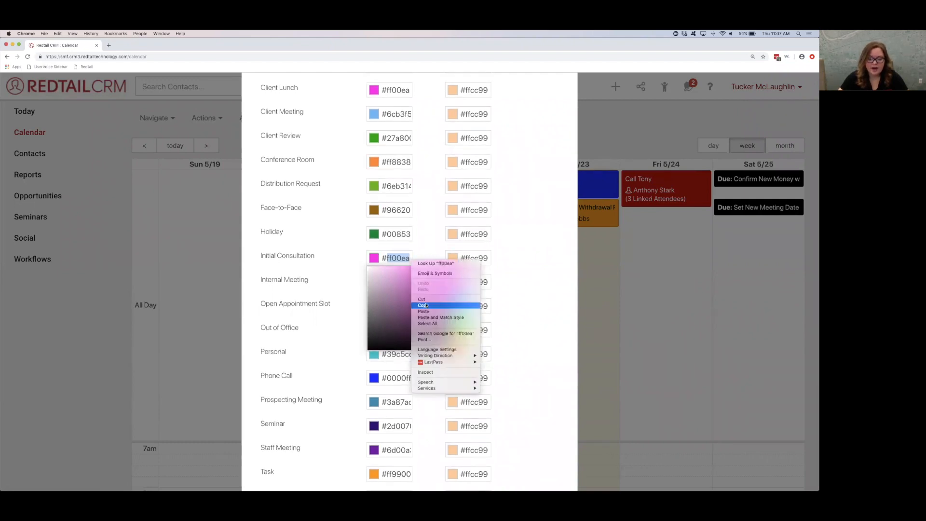
{"action": "left_click", "coordinate": [417, 254]}
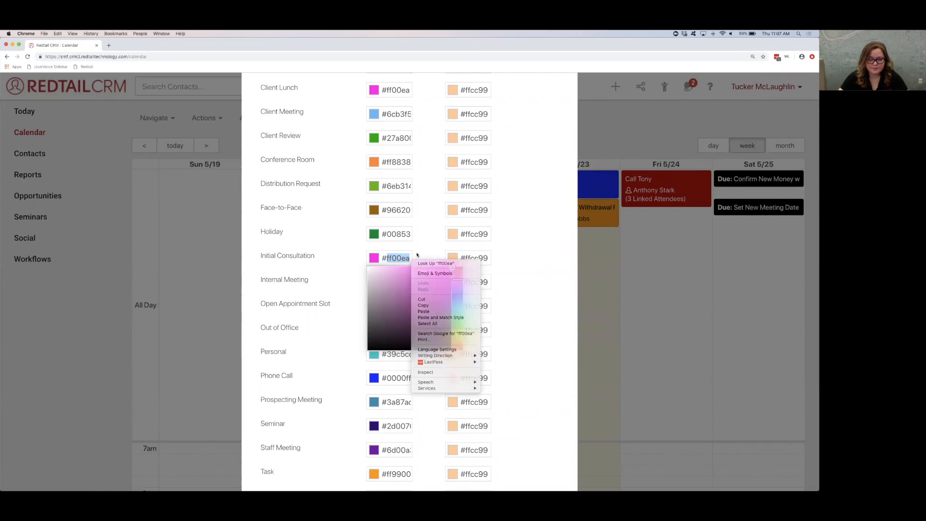
Step: Paste the copied code to set the background color of Distribution Request and Conference Room to #ff00ea
{"action": "left_click", "coordinate": [393, 190]}
{"action": "double_click", "coordinate": [393, 187]}
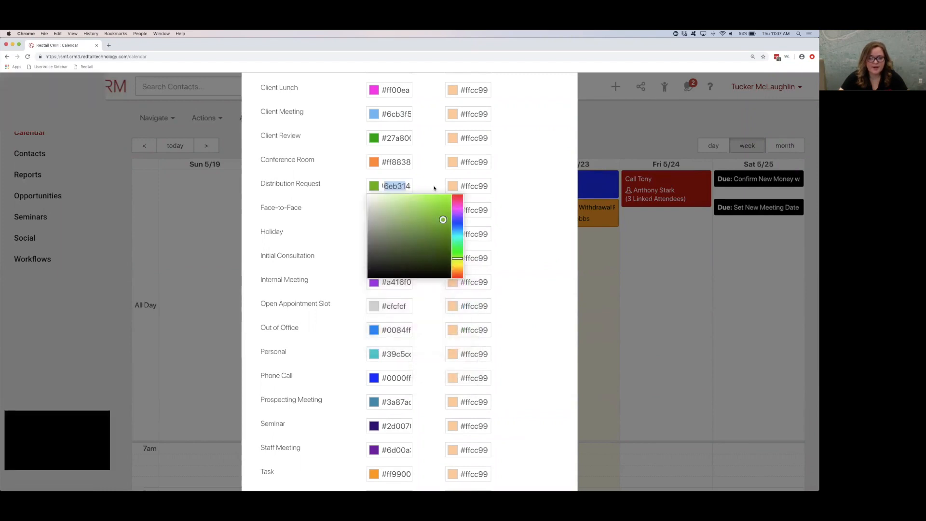
{"action": "key", "text": "super+v"}
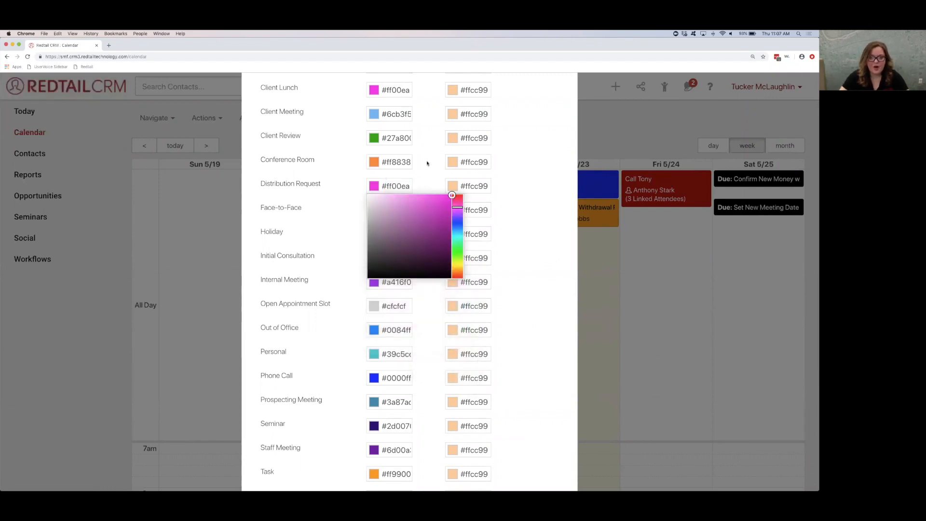
{"action": "double_click", "coordinate": [395, 162]}
{"action": "key", "text": "BackSpace"}
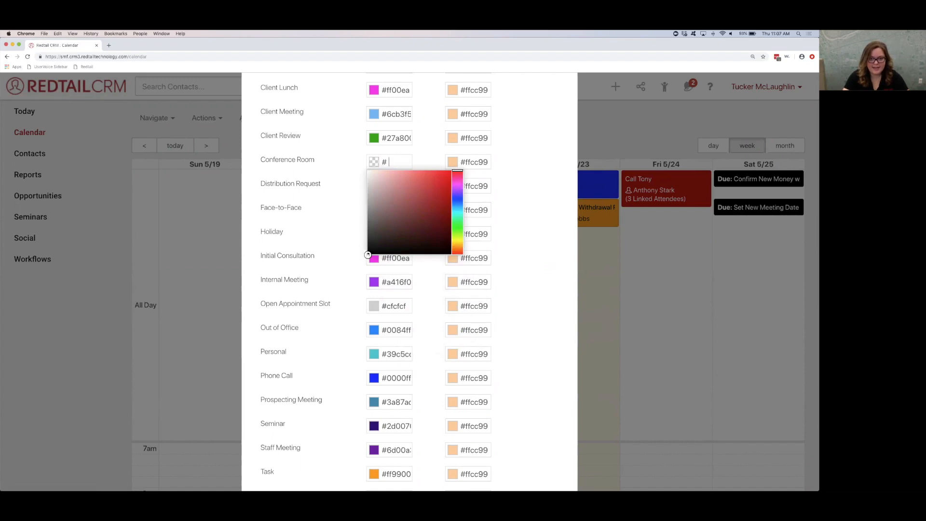
{"action": "key", "text": "super+v"}
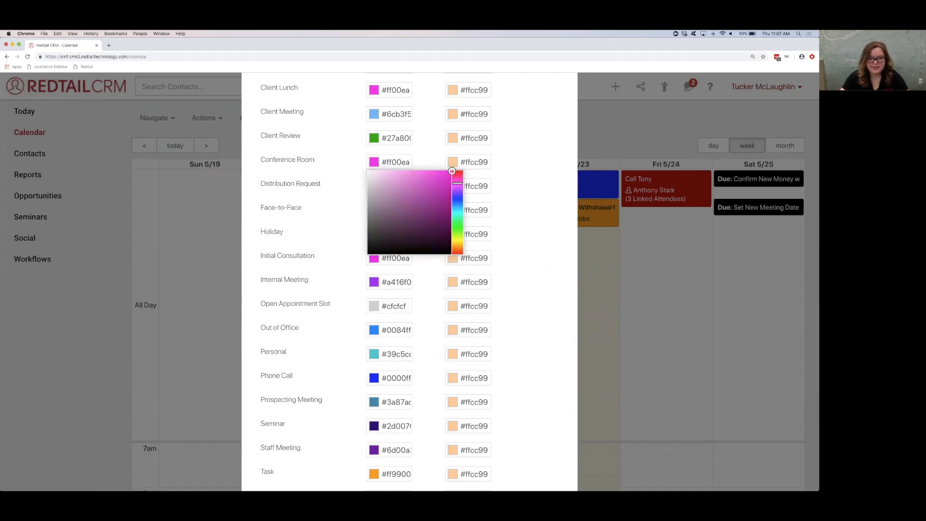
Step: Paste the same code so the Client Review background color is #ff00ea
{"action": "left_click", "coordinate": [419, 146]}
{"action": "double_click", "coordinate": [387, 138]}
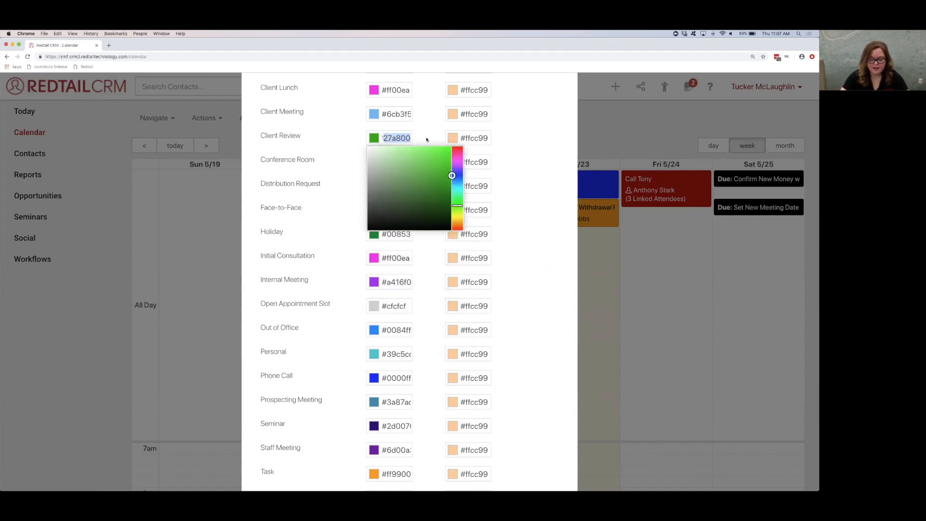
{"action": "key", "text": "super+v"}
{"action": "left_click", "coordinate": [422, 136]}
Step: Look over the whole list of activity colors and highlight the Completed Background Color and Background Color headings
{"action": "scroll", "coordinate": [427, 186], "scroll_direction": "up", "scroll_amount": 5}
{"action": "scroll", "coordinate": [428, 187], "scroll_direction": "down", "scroll_amount": 5}
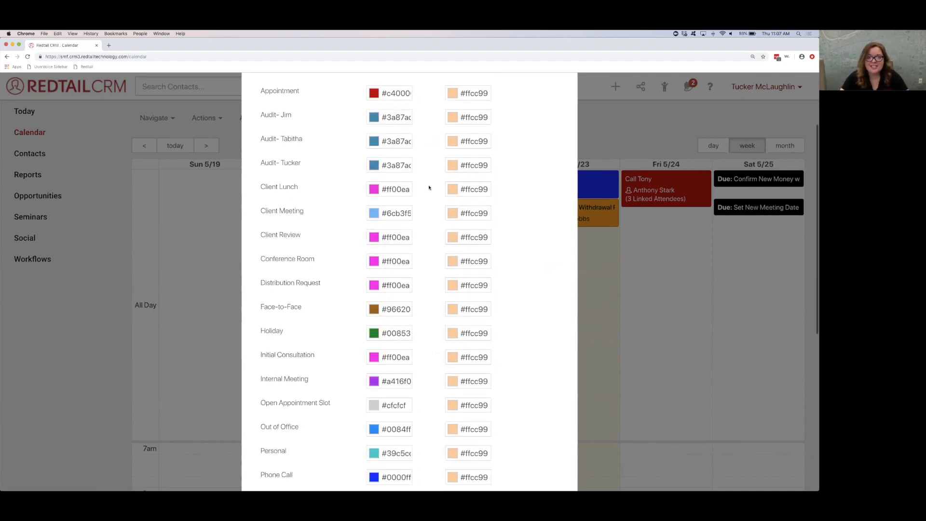
{"action": "scroll", "coordinate": [428, 187], "scroll_direction": "down", "scroll_amount": 3}
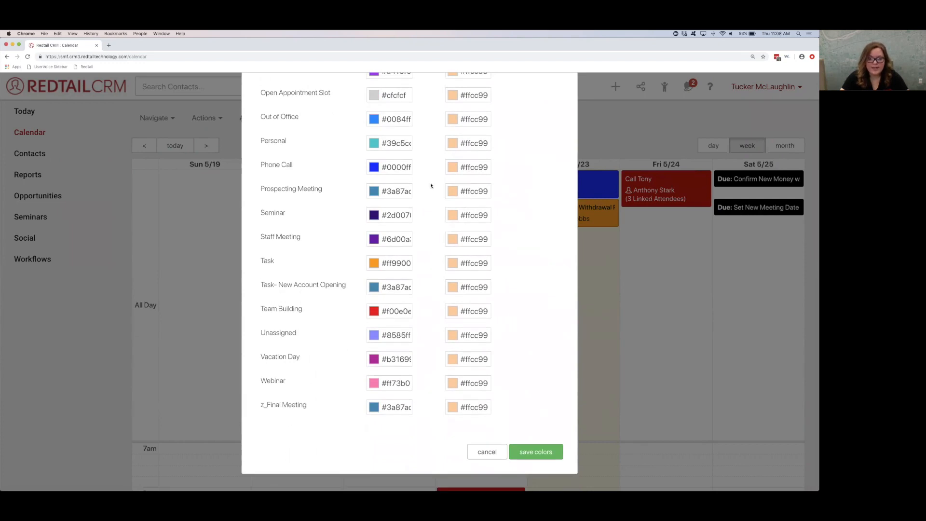
{"action": "scroll", "coordinate": [430, 186], "scroll_direction": "up", "scroll_amount": 8}
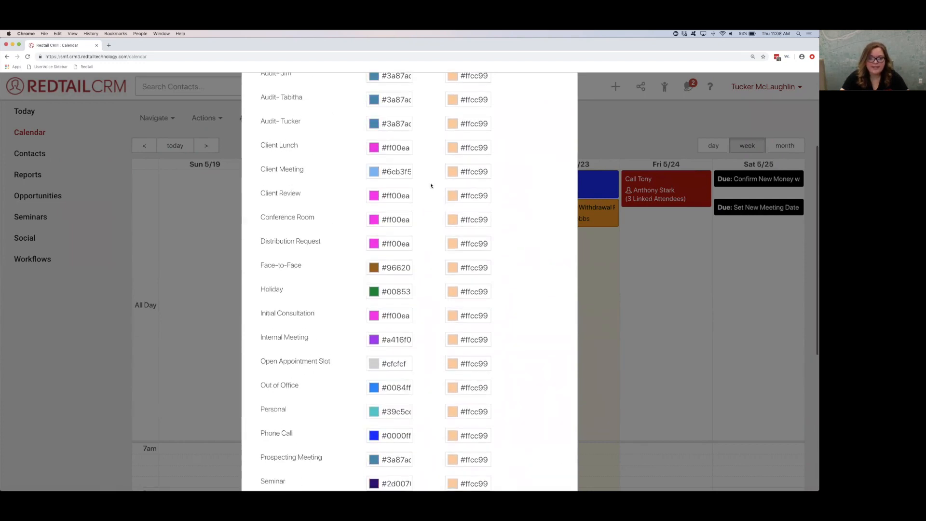
{"action": "left_click_drag", "start_coordinate": [445, 171], "coordinate": [553, 168]}
{"action": "left_click_drag", "start_coordinate": [427, 170], "coordinate": [365, 168]}
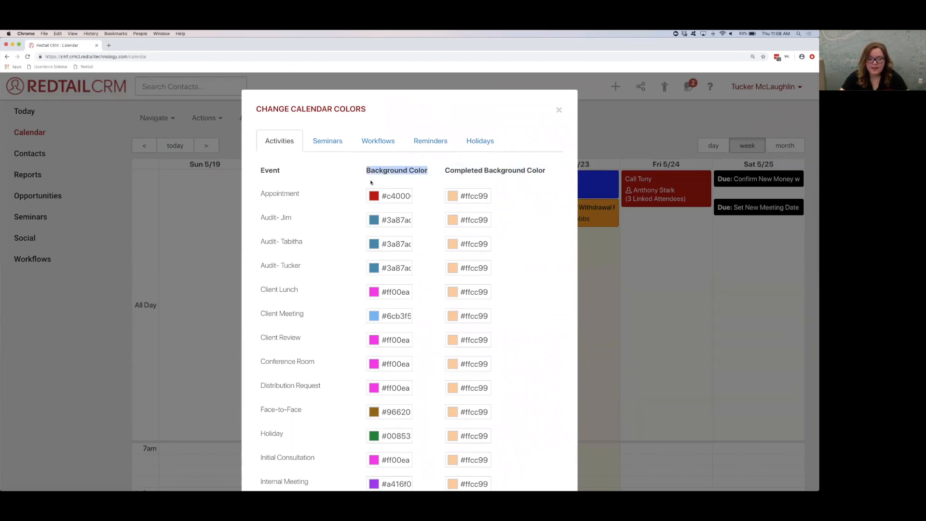
Step: Set the Appointment background color to red #f02727 and its completed background color to light pink #f0a3ac
{"action": "left_click", "coordinate": [384, 196]}
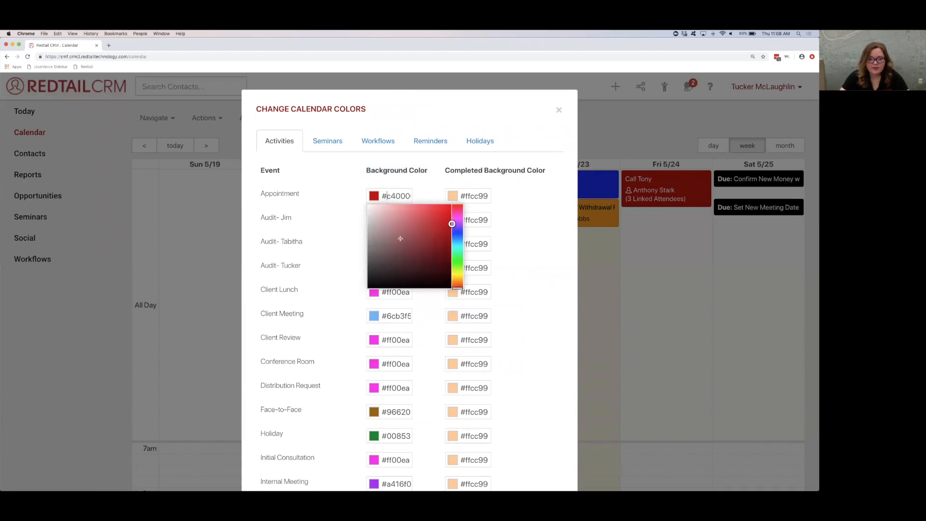
{"action": "left_click_drag", "start_coordinate": [452, 224], "coordinate": [472, 209]}
{"action": "left_click", "coordinate": [466, 197]}
{"action": "left_click", "coordinate": [536, 206]}
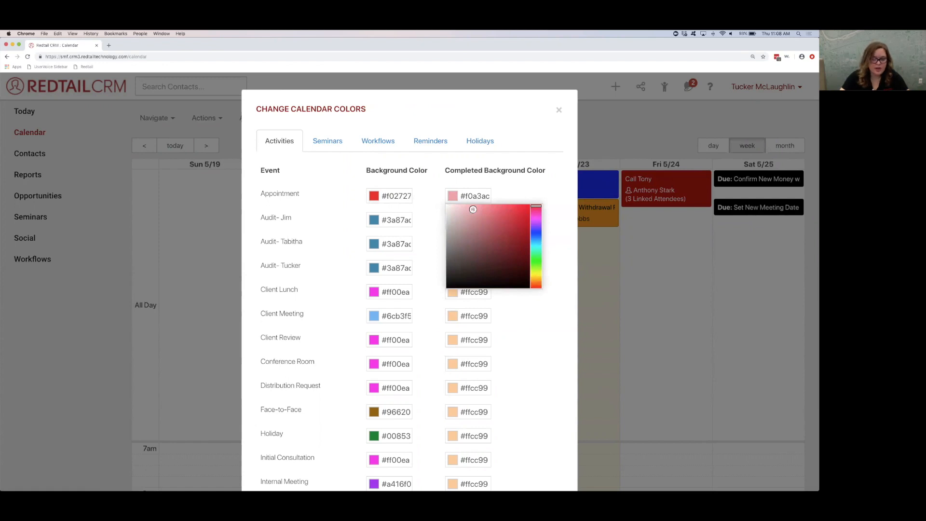
{"action": "left_click", "coordinate": [437, 194]}
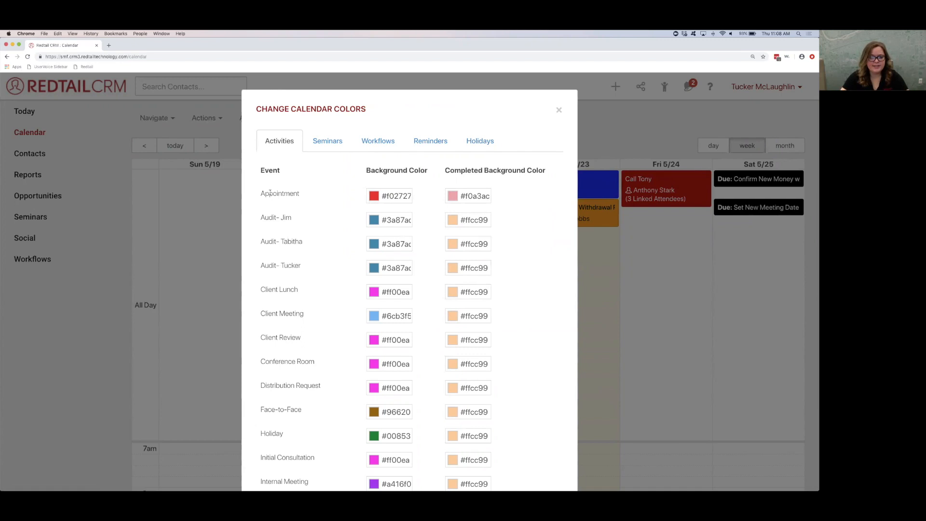
Step: Change the completed background color of the Appointment activity to light gray
{"action": "left_click_drag", "start_coordinate": [261, 191], "coordinate": [299, 193]}
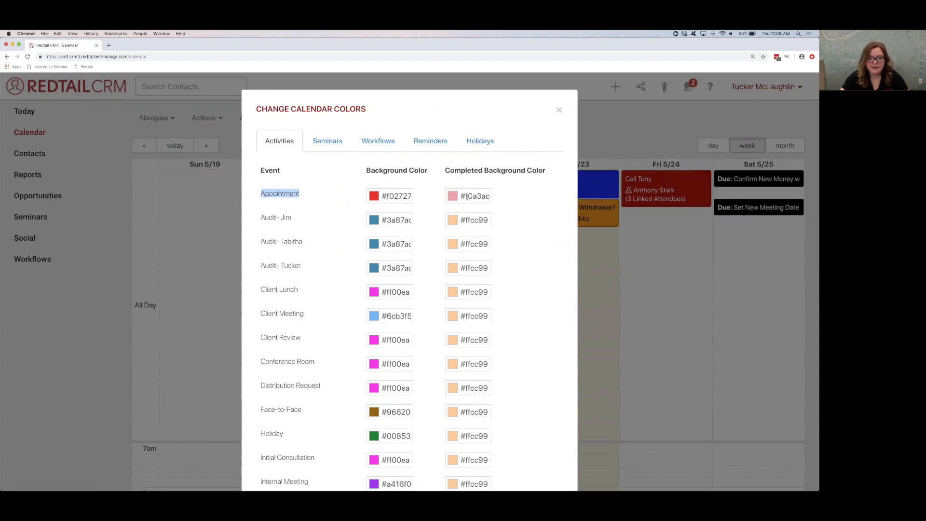
{"action": "left_click", "coordinate": [466, 196]}
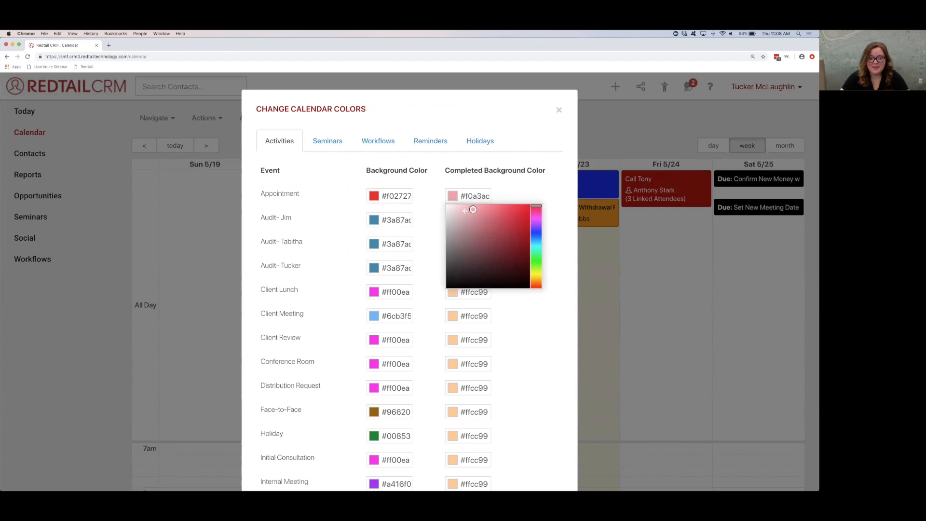
{"action": "mouse_move", "coordinate": [464, 197]}
{"action": "left_mouse_down"}
{"action": "mouse_move", "coordinate": [496, 197]}
{"action": "mouse_move", "coordinate": [447, 217]}
{"action": "left_mouse_up"}
{"action": "left_click", "coordinate": [437, 206]}
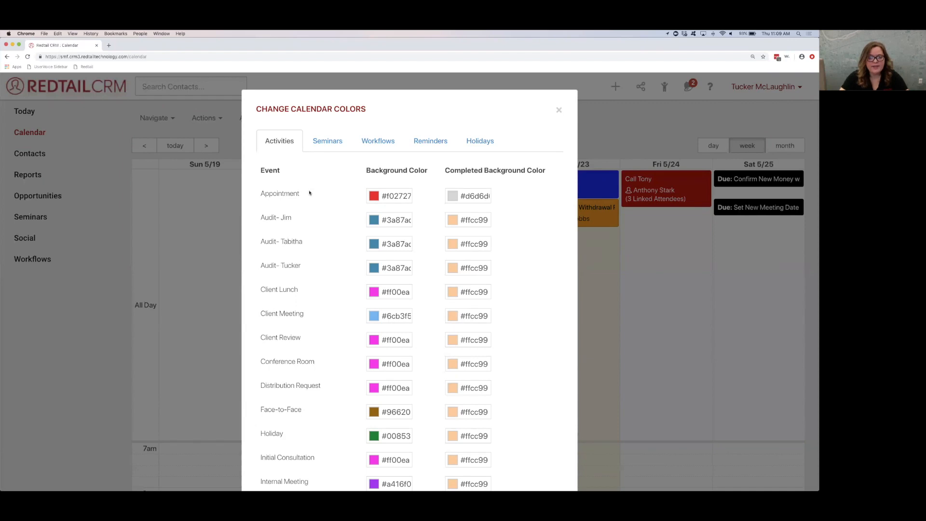
Step: Highlight the Appointment and the three Audit activity types one by one to compare how the activities are listed
{"action": "left_click_drag", "start_coordinate": [301, 194], "coordinate": [260, 196]}
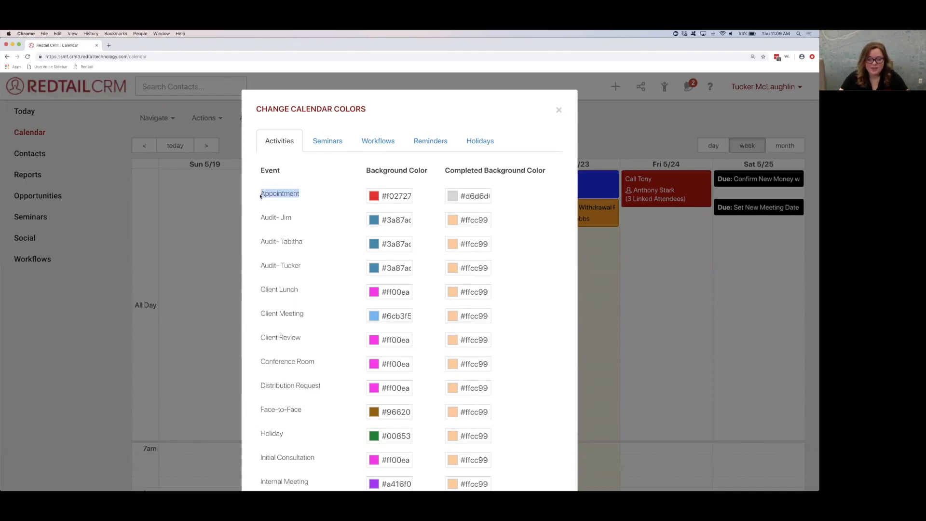
{"action": "left_click_drag", "start_coordinate": [261, 217], "coordinate": [289, 218]}
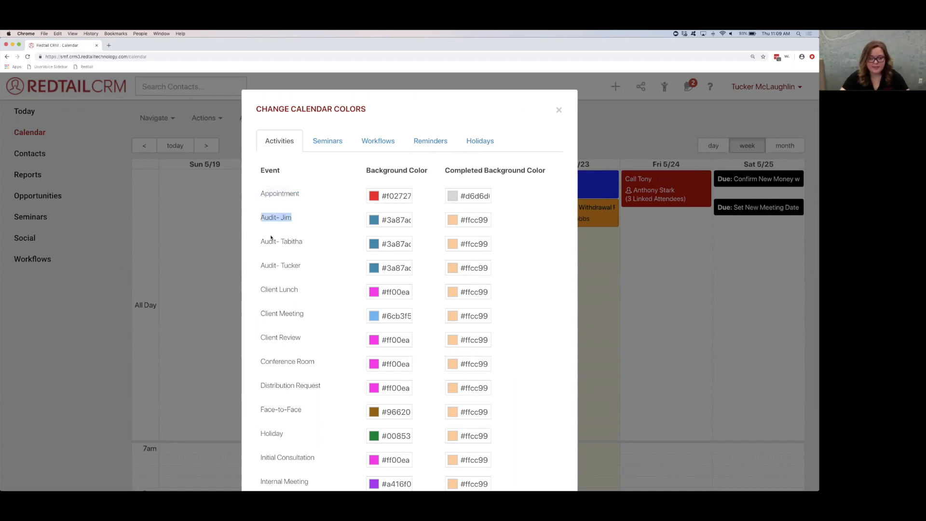
{"action": "left_click_drag", "start_coordinate": [263, 242], "coordinate": [304, 242]}
{"action": "left_click_drag", "start_coordinate": [261, 265], "coordinate": [304, 266]}
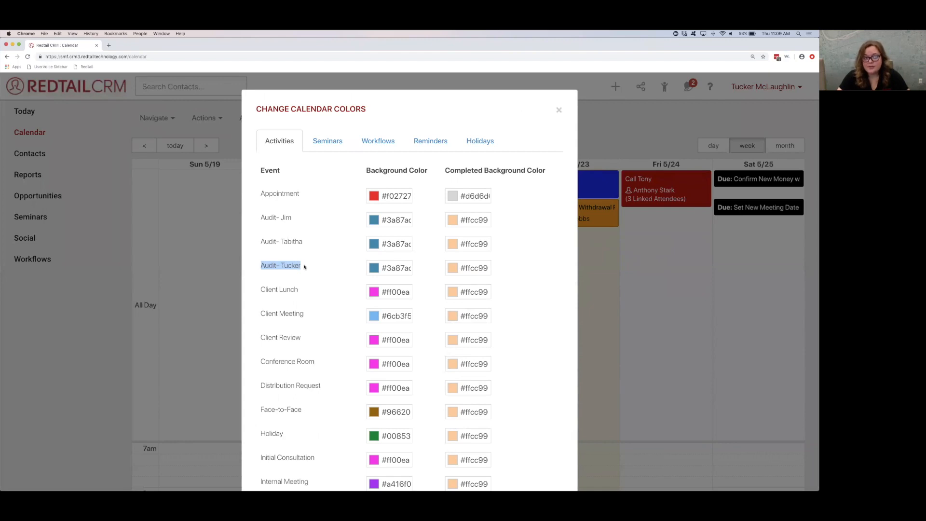
{"action": "left_click_drag", "start_coordinate": [261, 217], "coordinate": [293, 219]}
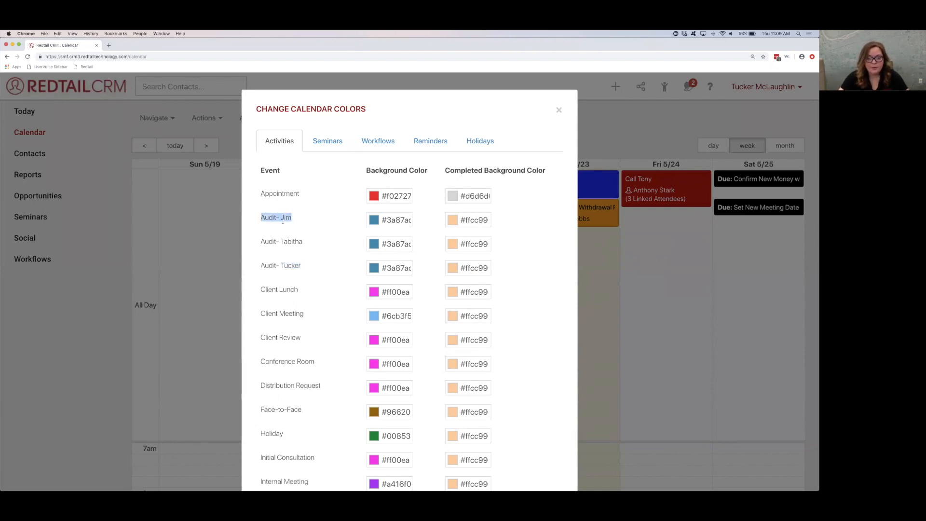
{"action": "left_click_drag", "start_coordinate": [300, 267], "coordinate": [261, 265]}
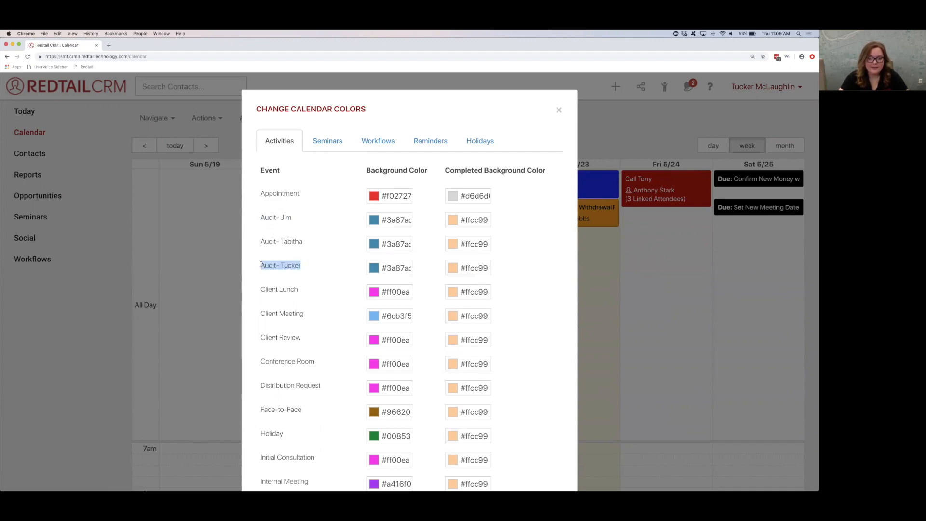
{"action": "left_click_drag", "start_coordinate": [295, 218], "coordinate": [260, 218]}
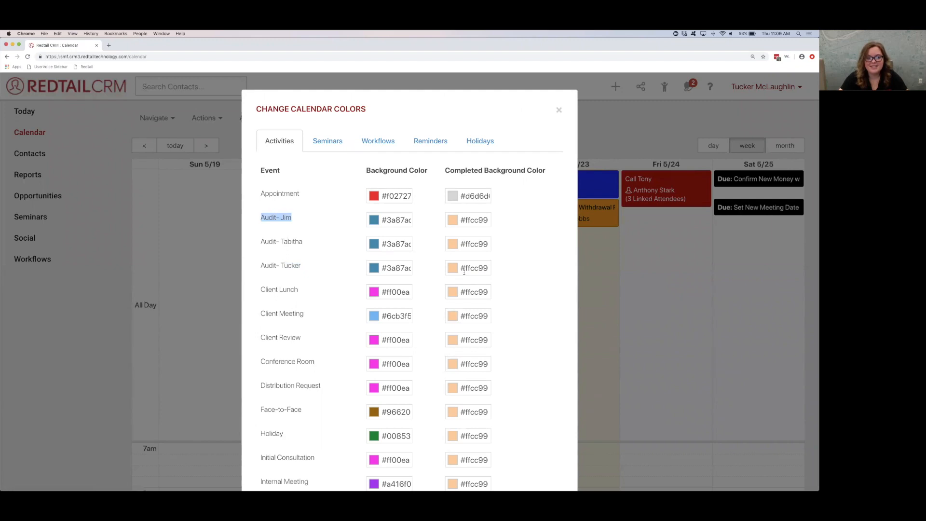
{"action": "left_click", "coordinate": [303, 265]}
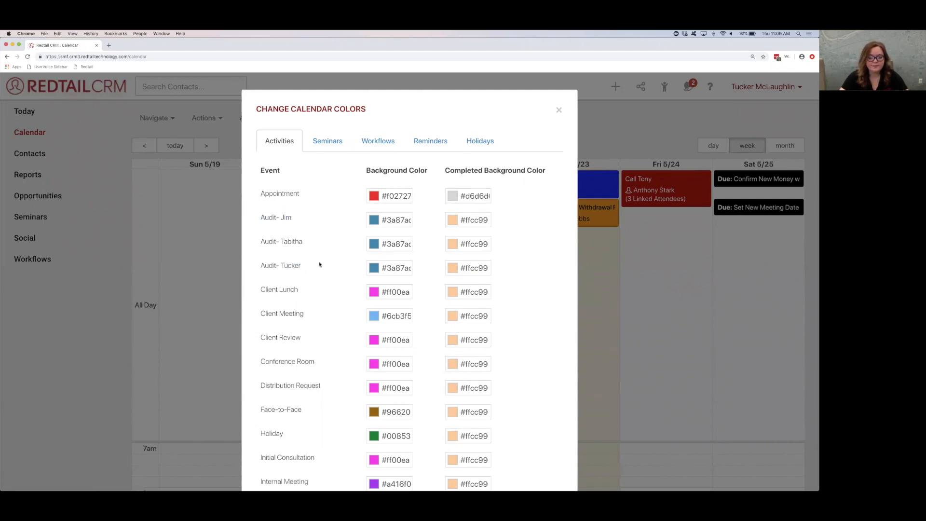
Step: Look through the calendar color settings for Seminars, Workflows, Reminders and Holidays
{"action": "left_click", "coordinate": [314, 138]}
{"action": "left_click", "coordinate": [374, 138]}
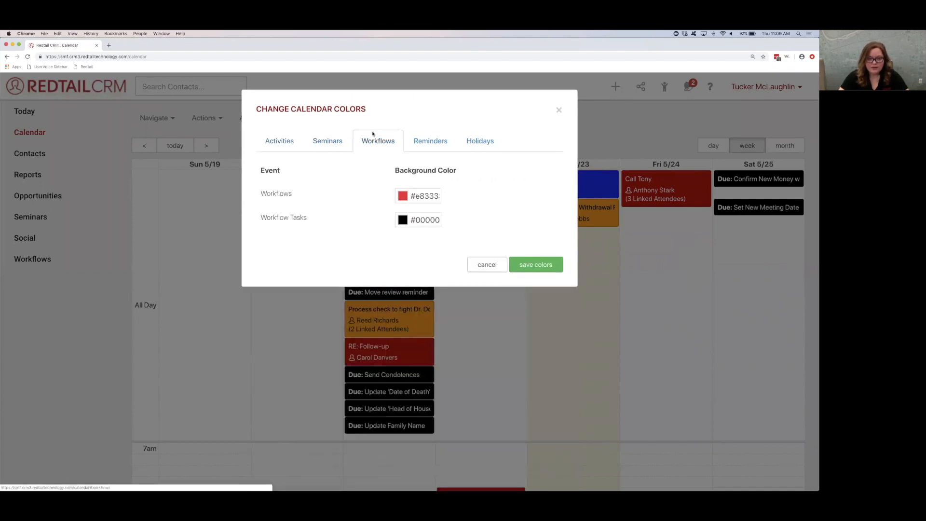
{"action": "left_click", "coordinate": [416, 140]}
{"action": "left_click", "coordinate": [479, 139]}
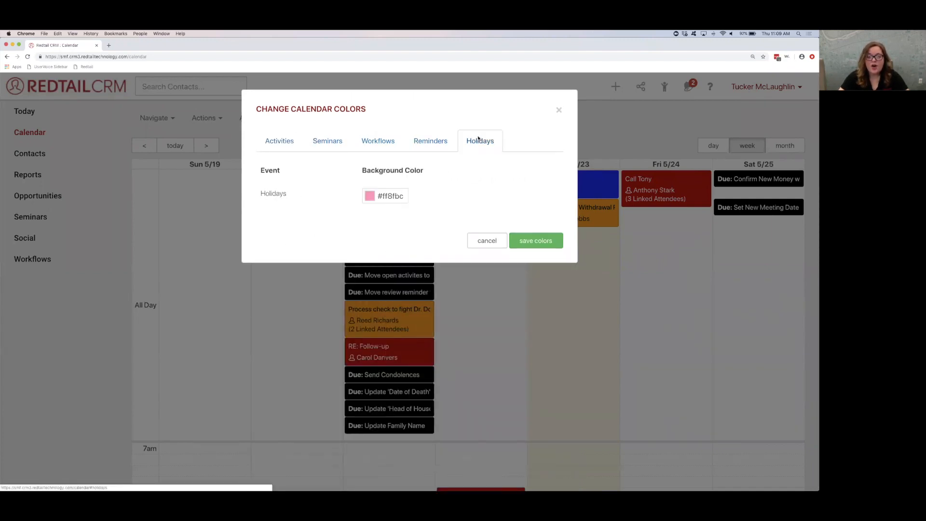
{"action": "left_click", "coordinate": [347, 144]}
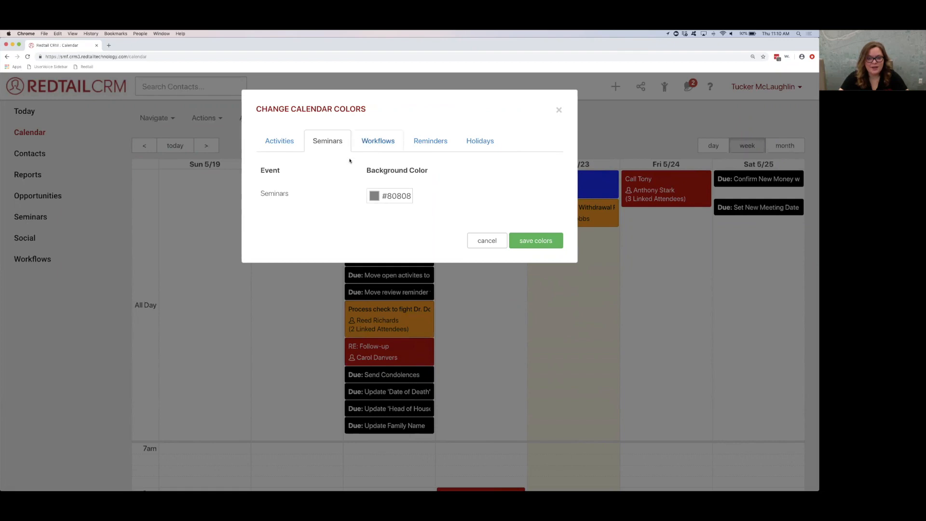
Step: Set the background color of Workflow Tasks to turquoise #40ebe0
{"action": "left_click", "coordinate": [379, 141]}
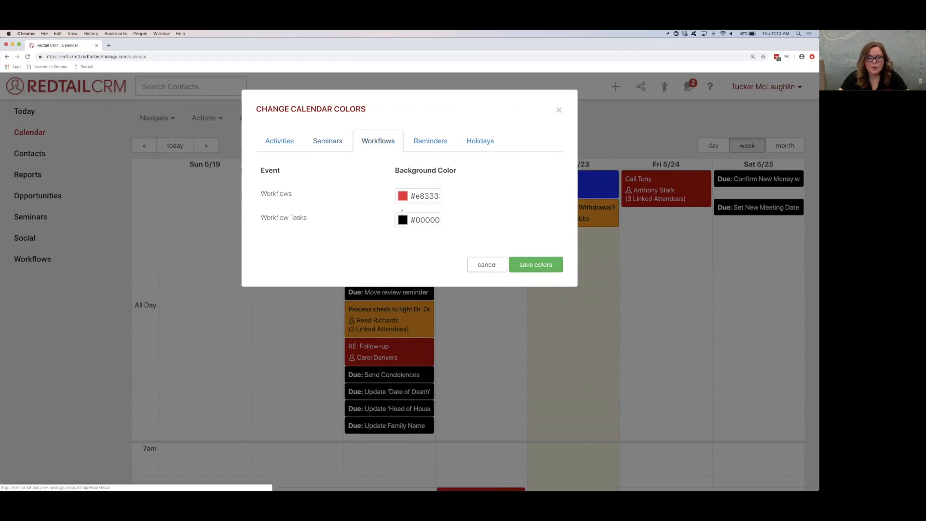
{"action": "left_click_drag", "start_coordinate": [411, 220], "coordinate": [450, 220]}
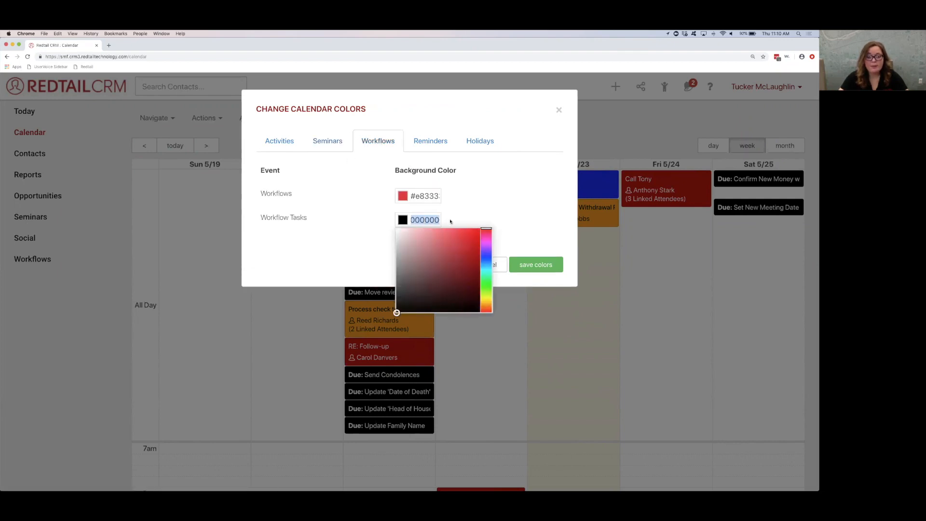
{"action": "left_click", "coordinate": [488, 255]}
{"action": "left_click", "coordinate": [486, 272]}
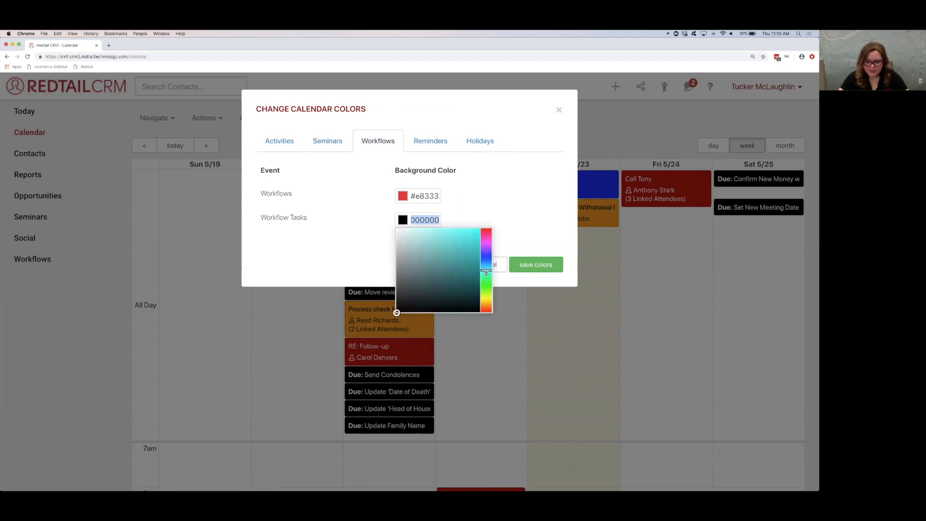
{"action": "left_click", "coordinate": [484, 226]}
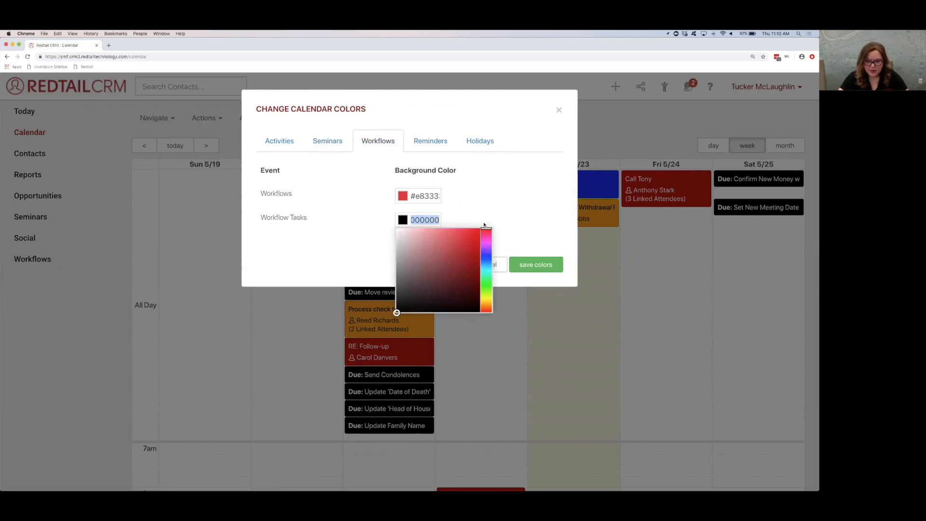
{"action": "left_click", "coordinate": [485, 301]}
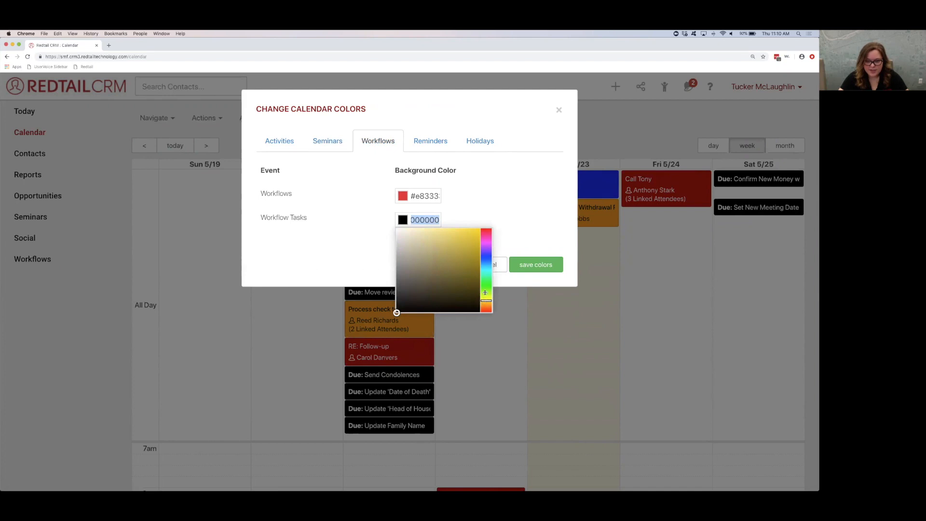
{"action": "left_click", "coordinate": [486, 270]}
{"action": "left_click", "coordinate": [458, 235]}
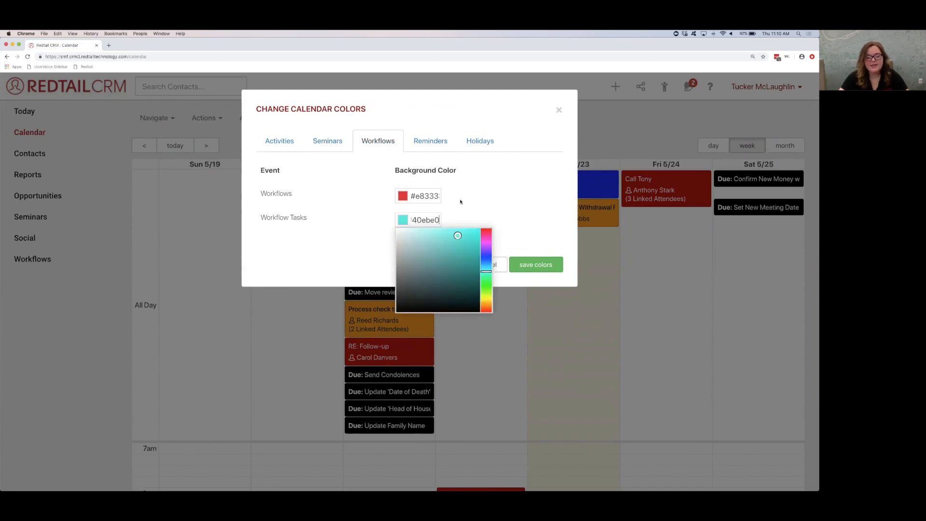
{"action": "left_click", "coordinate": [459, 208]}
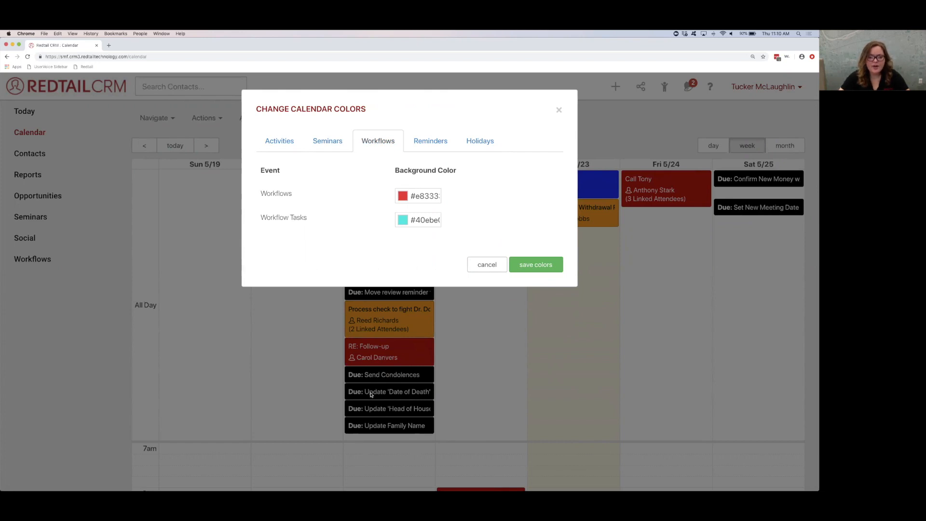
{"action": "left_click", "coordinate": [418, 220]}
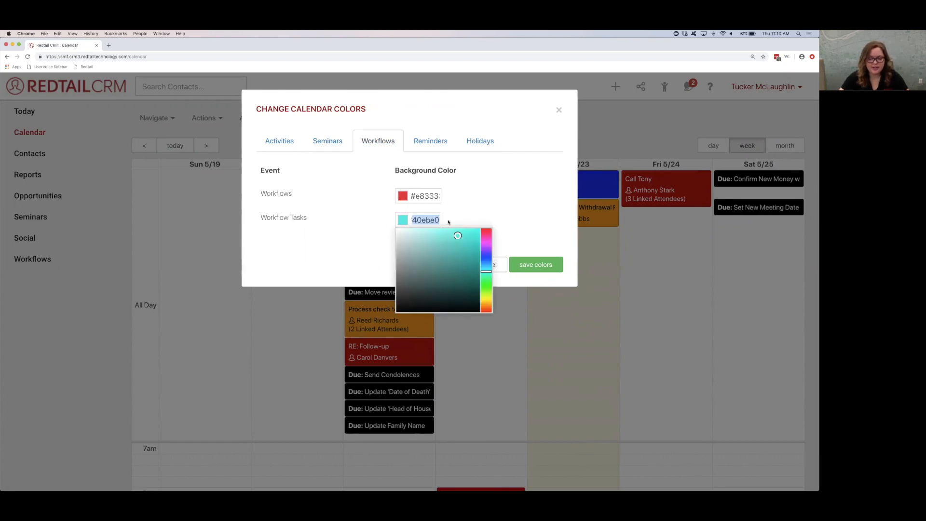
{"action": "left_click", "coordinate": [448, 222]}
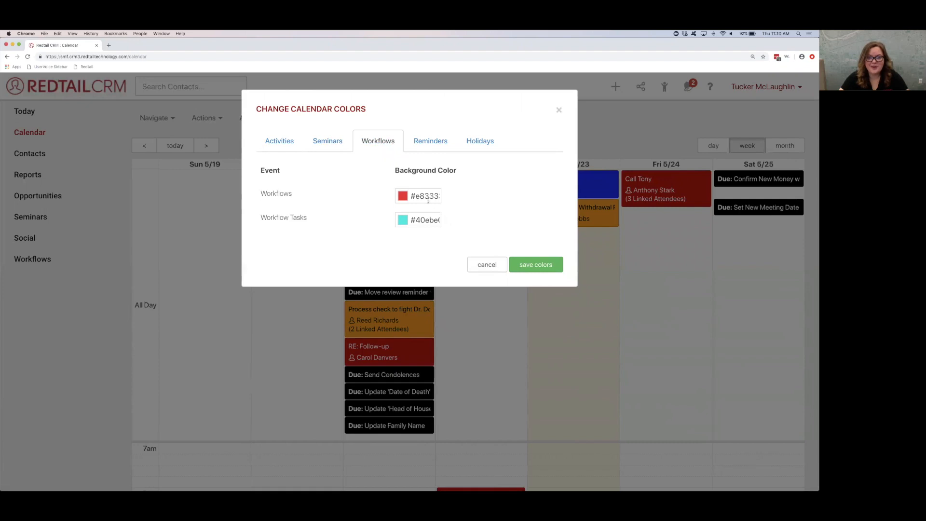
Step: Check the Reminders and Holidays background colors, and save the calendar color changes
{"action": "left_click", "coordinate": [427, 142]}
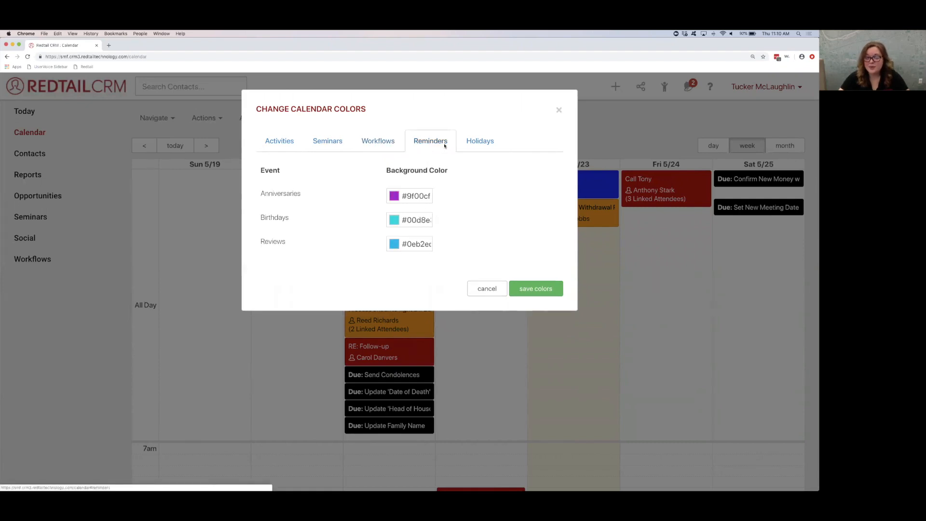
{"action": "left_click", "coordinate": [469, 143]}
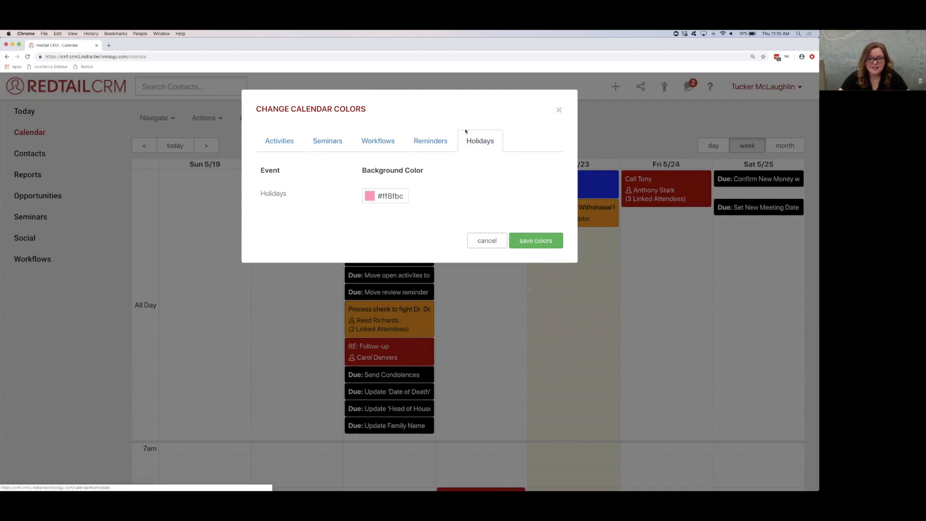
{"action": "left_click_drag", "start_coordinate": [383, 198], "coordinate": [416, 199]}
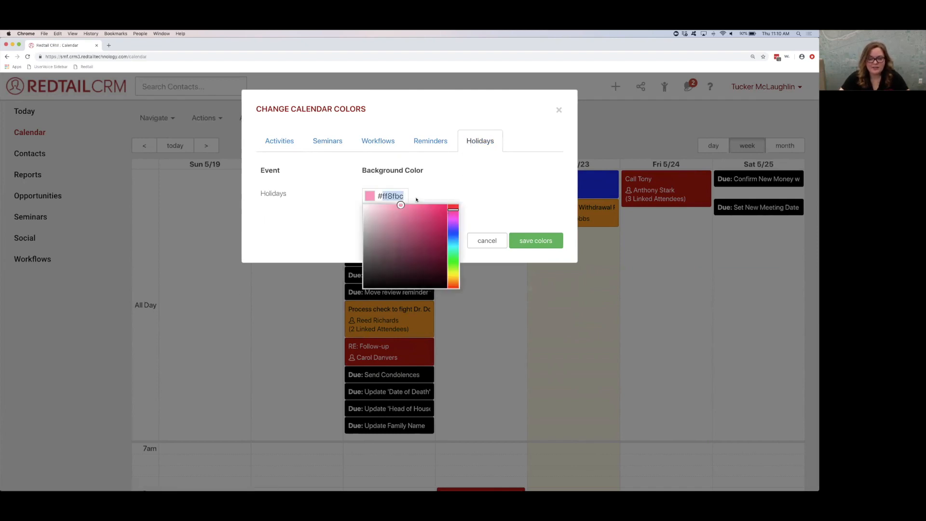
{"action": "left_click", "coordinate": [416, 200]}
{"action": "left_click", "coordinate": [522, 243]}
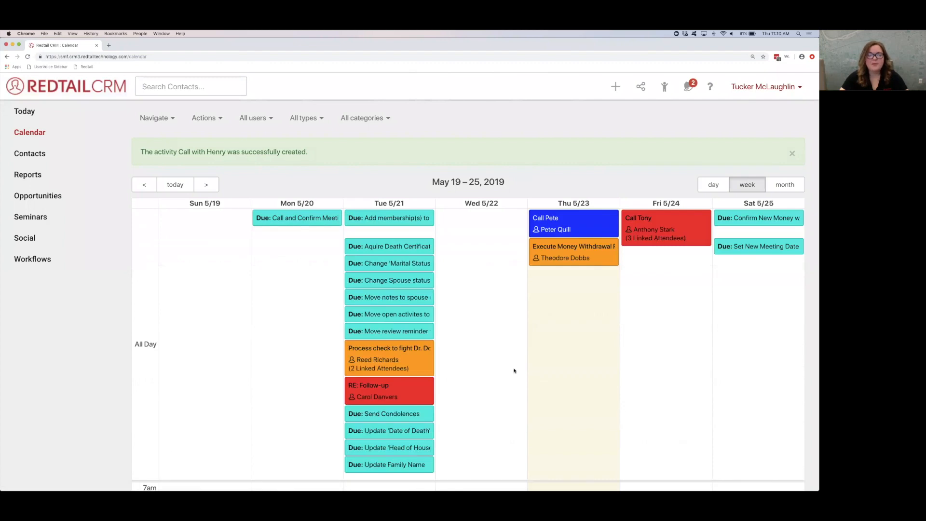
Step: Look over the activities and workflow tasks in the week of May 19 – 25, 2019 in their saved colors
{"action": "scroll", "coordinate": [514, 370], "scroll_direction": "down", "scroll_amount": 2}
{"action": "scroll", "coordinate": [513, 370], "scroll_direction": "down", "scroll_amount": 3}
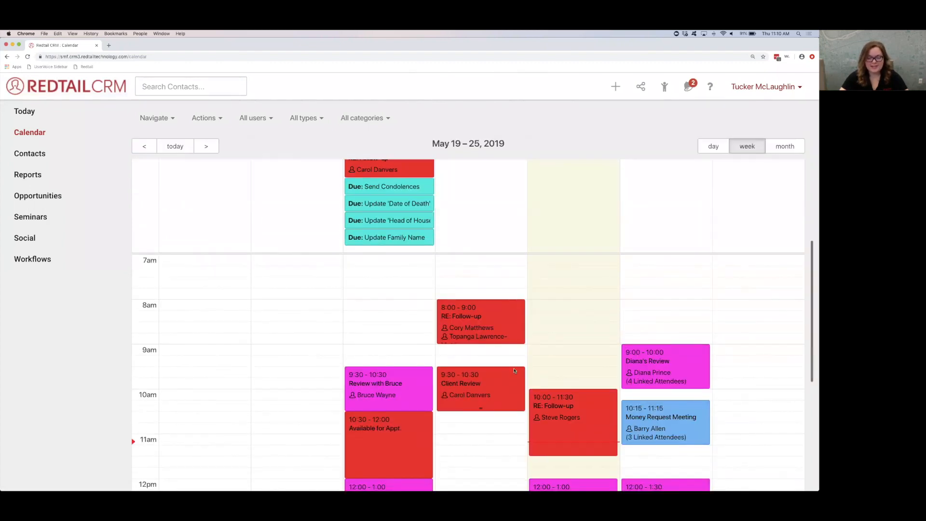
{"action": "scroll", "coordinate": [513, 371], "scroll_direction": "up", "scroll_amount": 5}
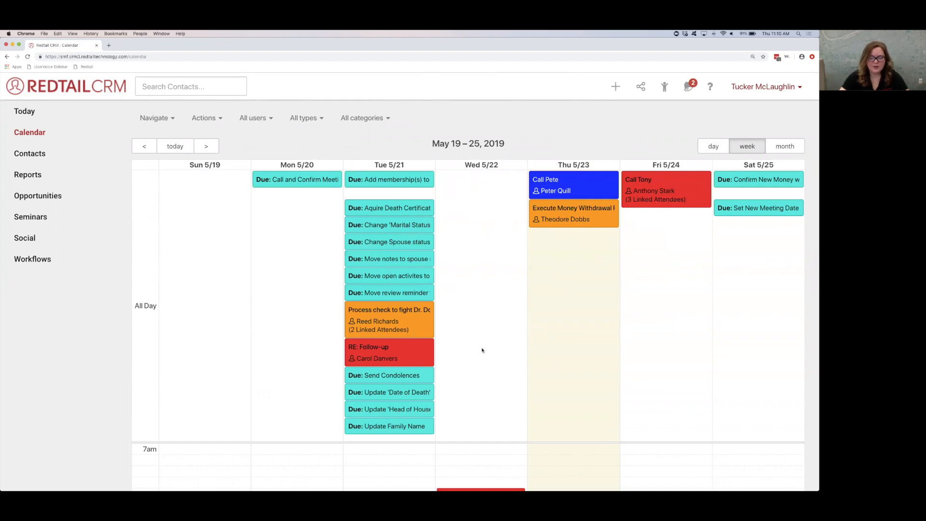
{"action": "scroll", "coordinate": [482, 350], "scroll_direction": "down", "scroll_amount": 1}
{"action": "scroll", "coordinate": [482, 350], "scroll_direction": "up", "scroll_amount": 1}
{"action": "scroll", "coordinate": [482, 349], "scroll_direction": "down", "scroll_amount": 1}
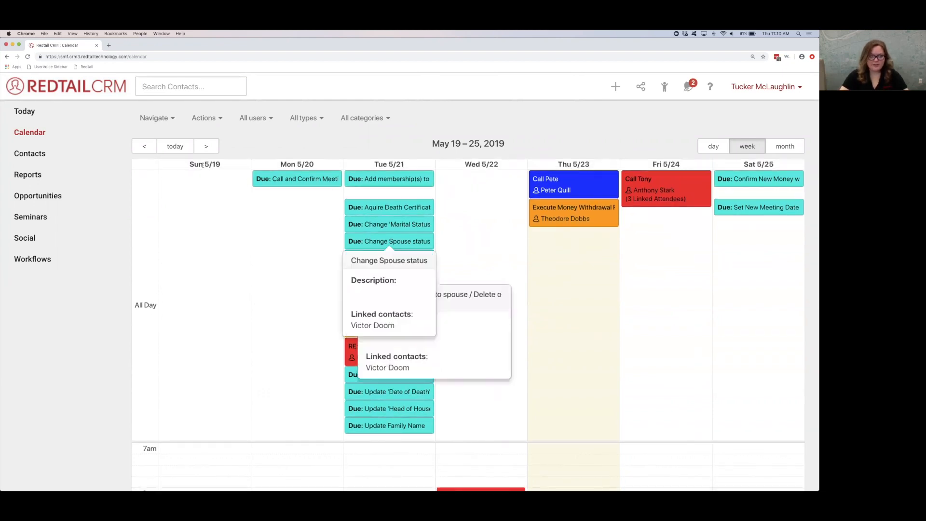
Step: Show client birthdays on the calendar week of May 19 – 25, 2019
{"action": "left_click", "coordinate": [216, 127]}
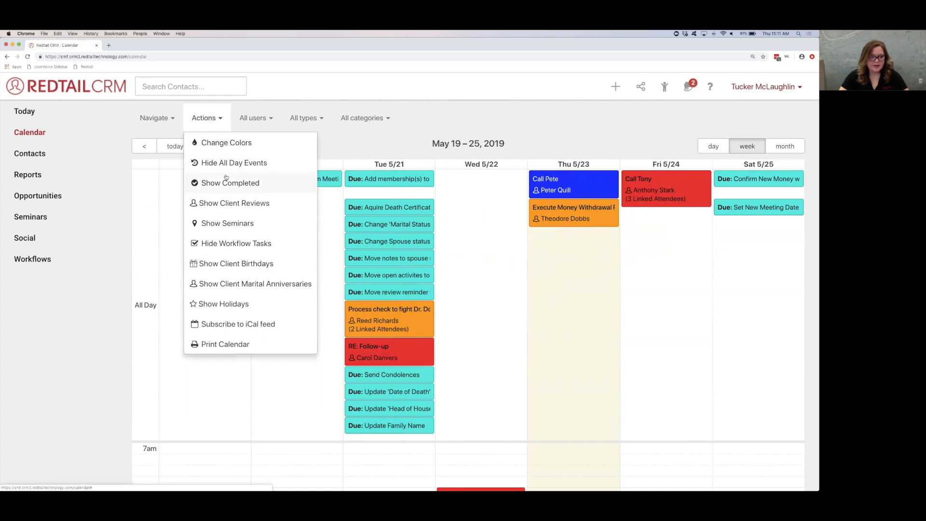
{"action": "left_click", "coordinate": [221, 265]}
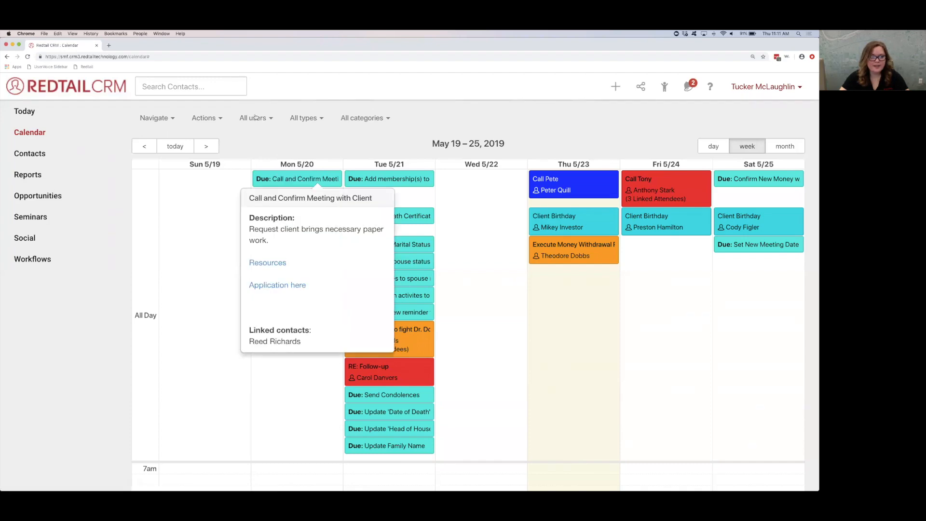
Step: Set the Birthdays reminder background color to near-white #fcfcfc and save the calendar colors
{"action": "left_click", "coordinate": [214, 120]}
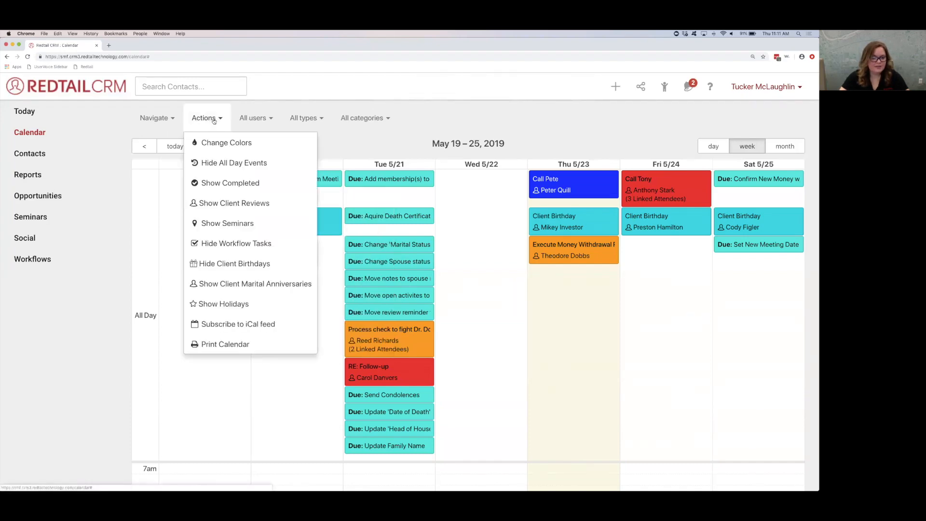
{"action": "left_click", "coordinate": [215, 143]}
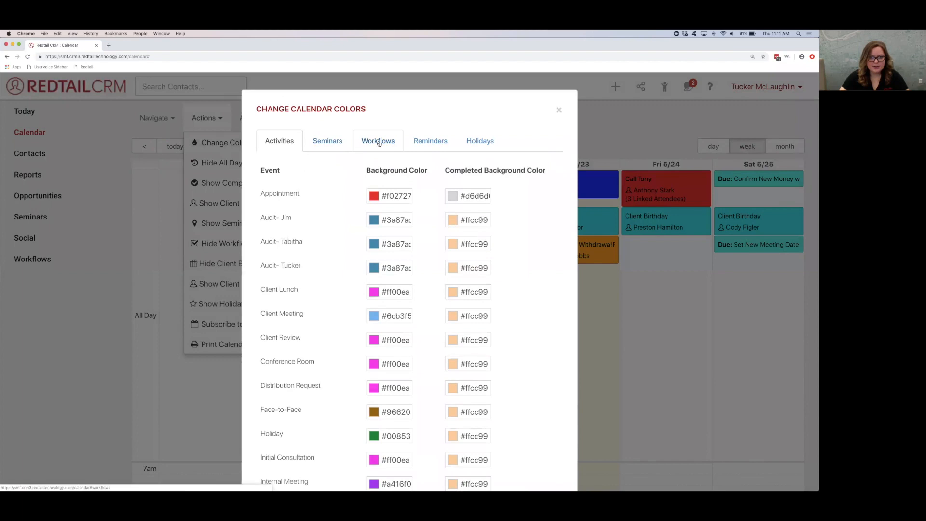
{"action": "left_click", "coordinate": [430, 143]}
{"action": "left_click", "coordinate": [407, 221]}
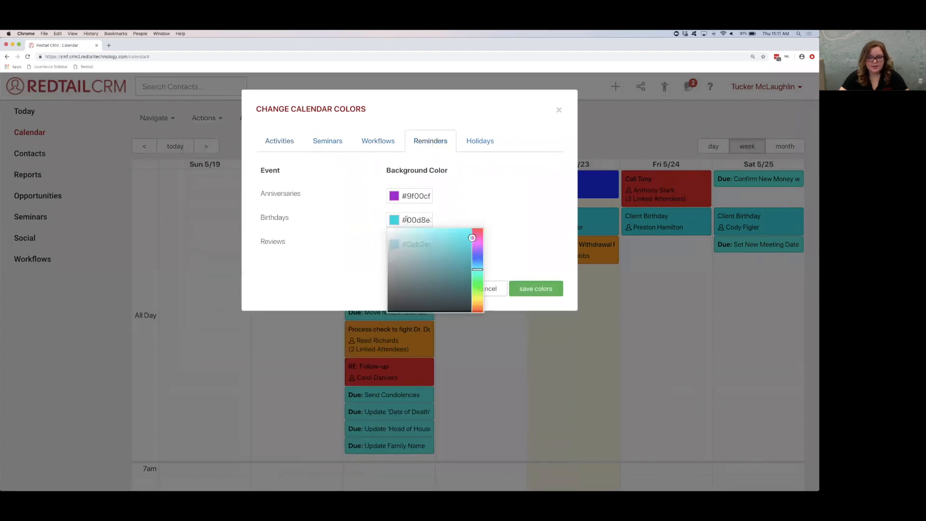
{"action": "left_click", "coordinate": [388, 230]}
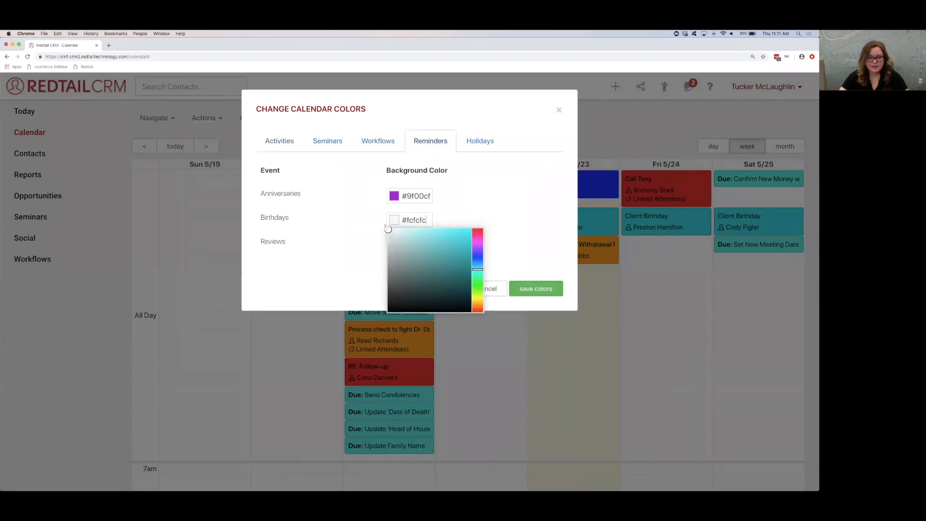
{"action": "left_click", "coordinate": [505, 274]}
{"action": "left_click", "coordinate": [516, 286]}
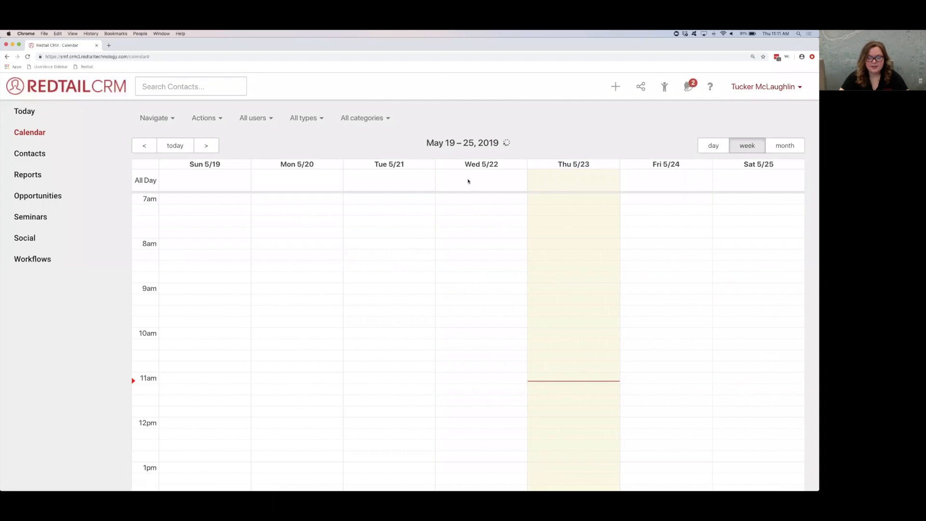
Step: Turn the client birthdays display back on after saving the colors
{"action": "mouse_move", "coordinate": [412, 269]}
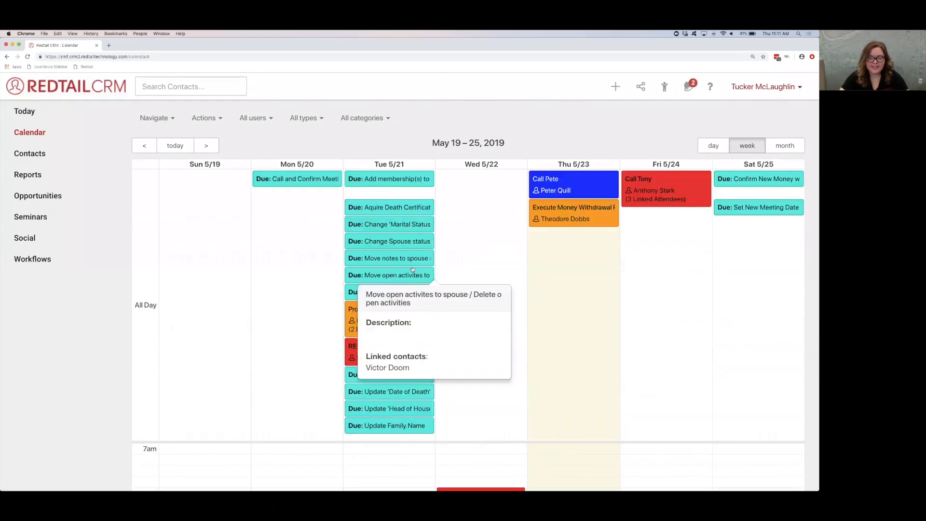
{"action": "left_click", "coordinate": [204, 122]}
{"action": "left_click", "coordinate": [231, 263]}
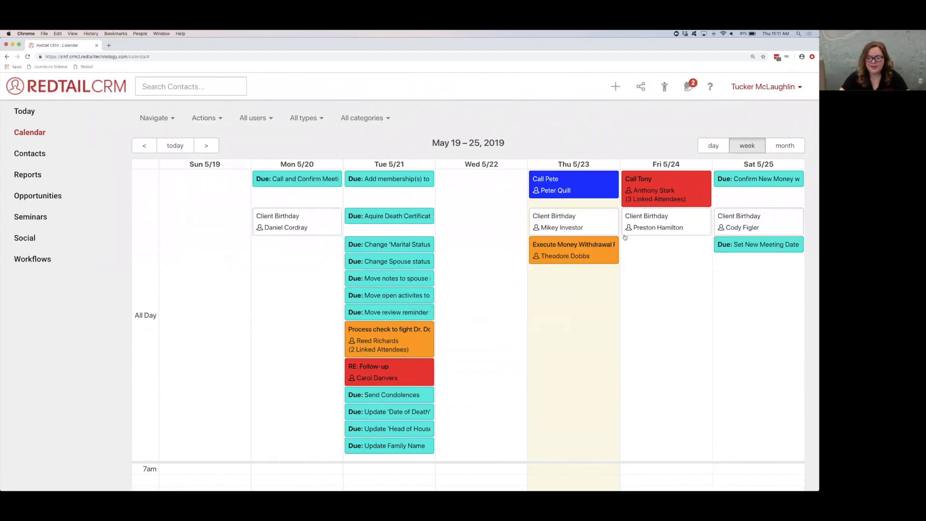
Step: Hide the all-day events and the workflow tasks from the calendar
{"action": "left_click", "coordinate": [210, 116]}
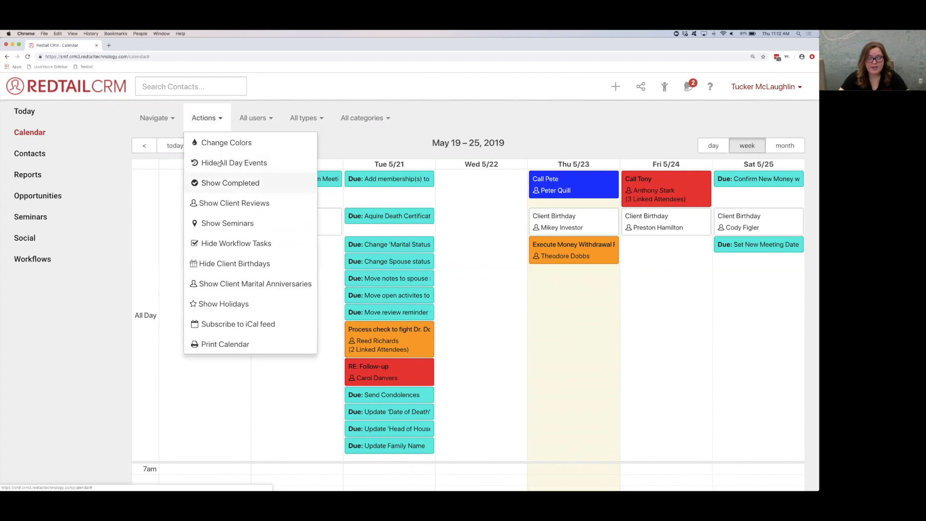
{"action": "left_click", "coordinate": [215, 164]}
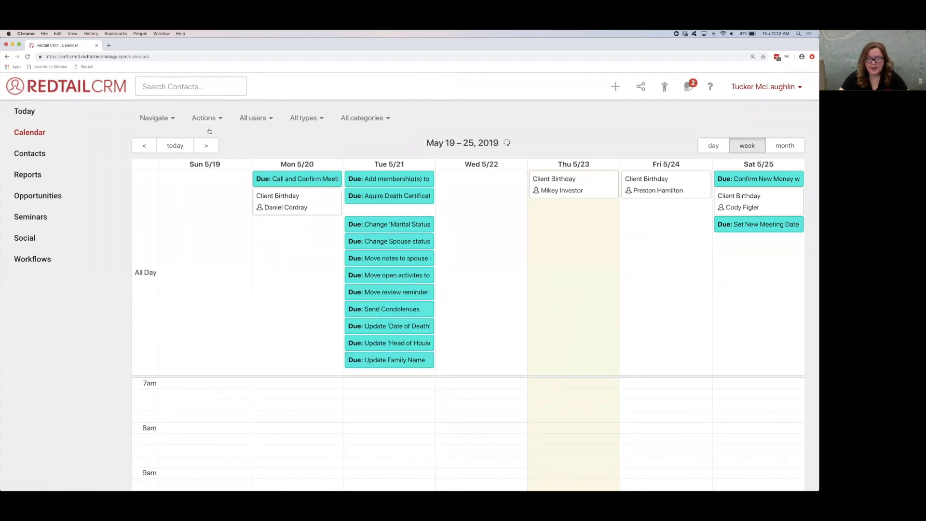
{"action": "left_click", "coordinate": [204, 119]}
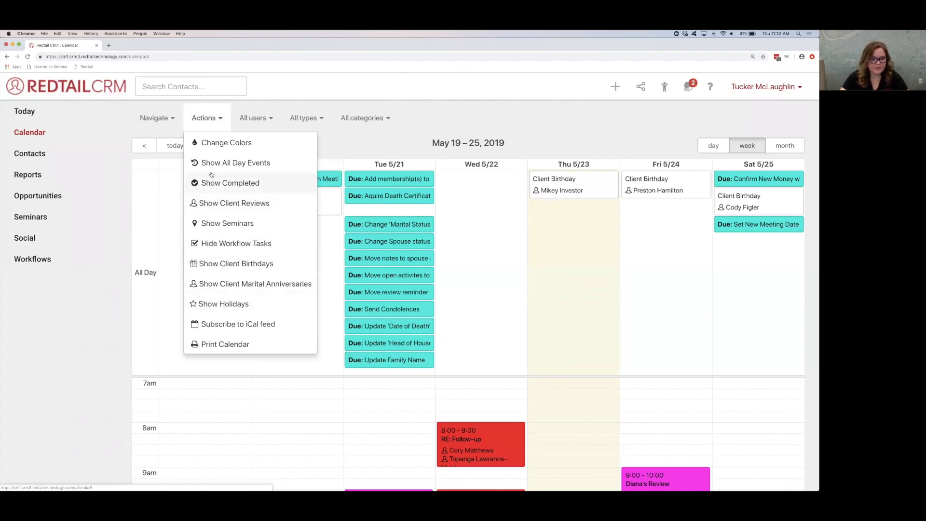
{"action": "left_click", "coordinate": [215, 243]}
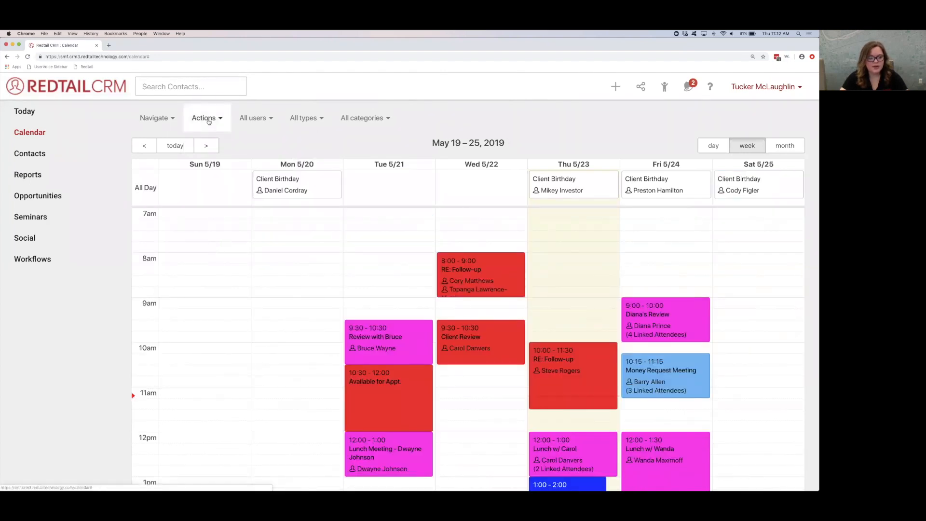
Step: Print the week's calendar to a PDF and open the downloaded calendar.pdf
{"action": "left_click", "coordinate": [204, 118]}
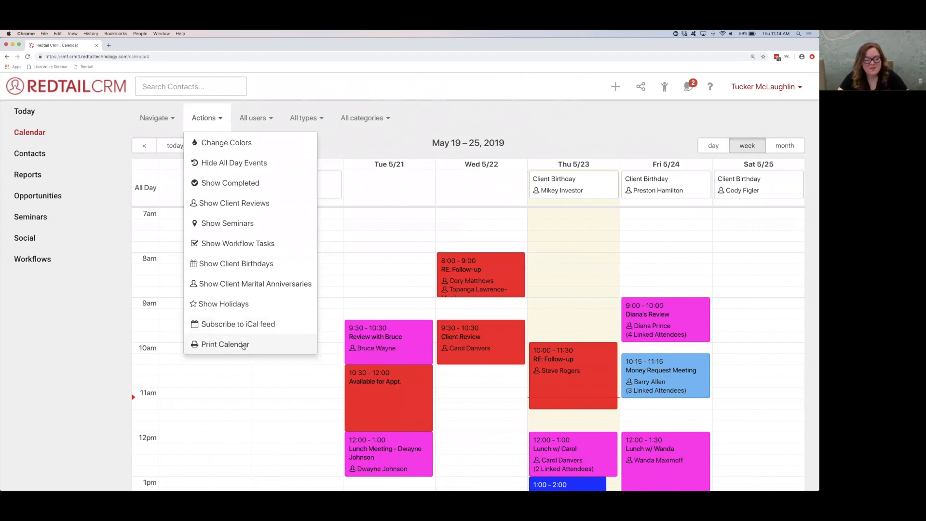
{"action": "left_click", "coordinate": [231, 345]}
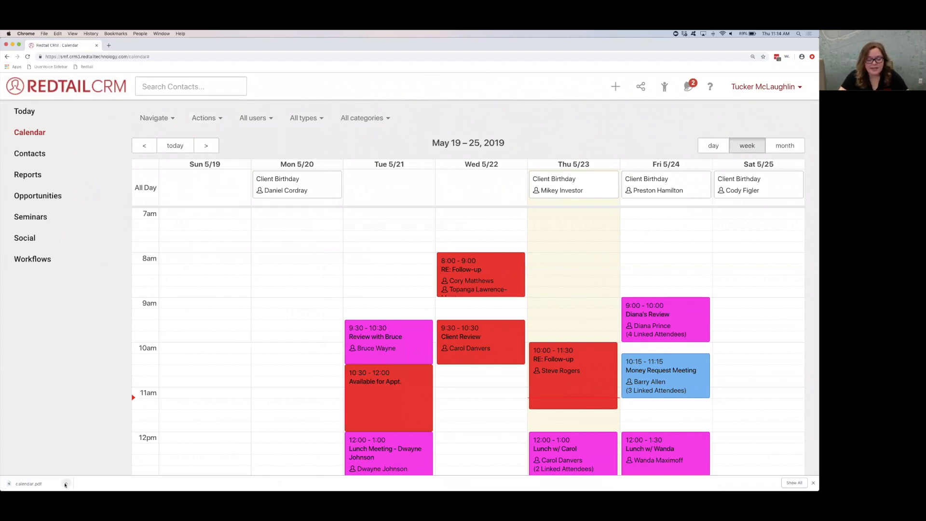
{"action": "left_click", "coordinate": [65, 484]}
{"action": "left_click", "coordinate": [82, 451]}
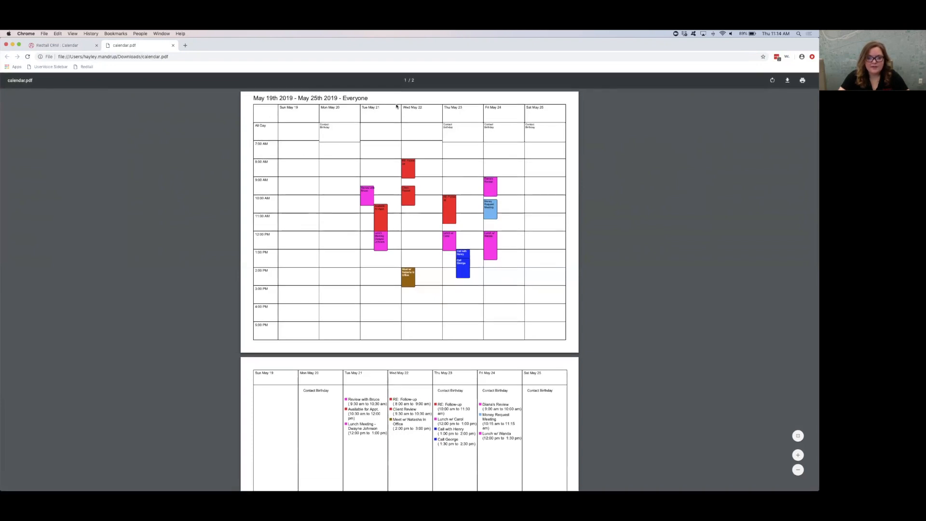
Step: Review both pages of calendar.pdf, comparing the weekly time grid with the daily list of activities and times
{"action": "scroll", "coordinate": [419, 265], "scroll_direction": "down", "scroll_amount": 5}
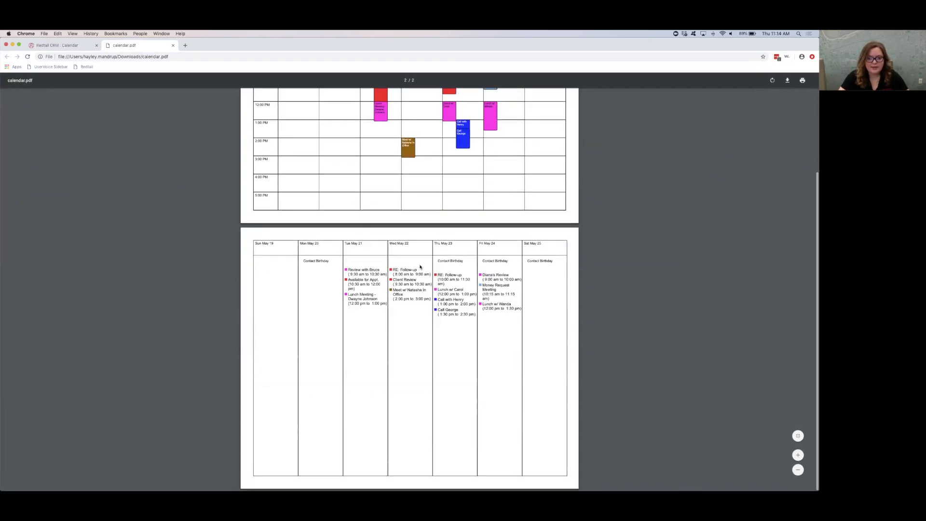
{"action": "scroll", "coordinate": [420, 267], "scroll_direction": "up", "scroll_amount": 5}
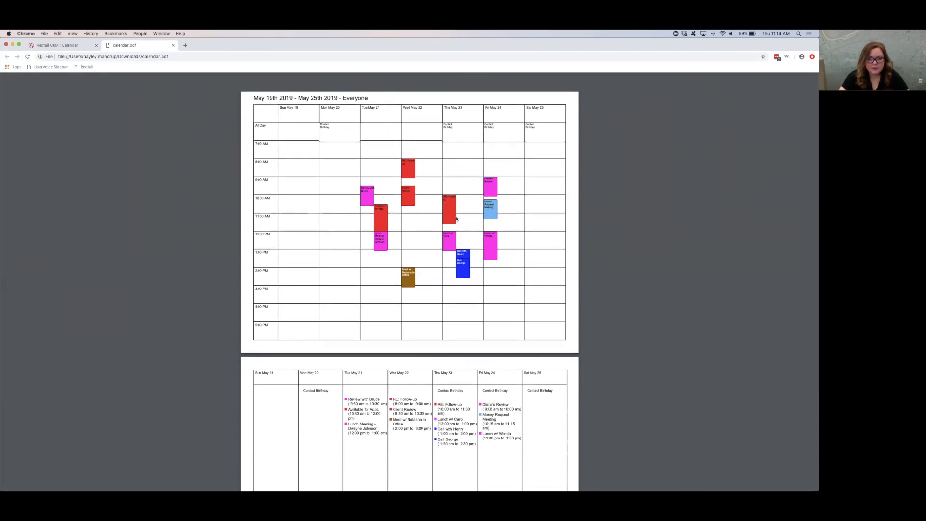
{"action": "scroll", "coordinate": [467, 274], "scroll_direction": "down", "scroll_amount": 5}
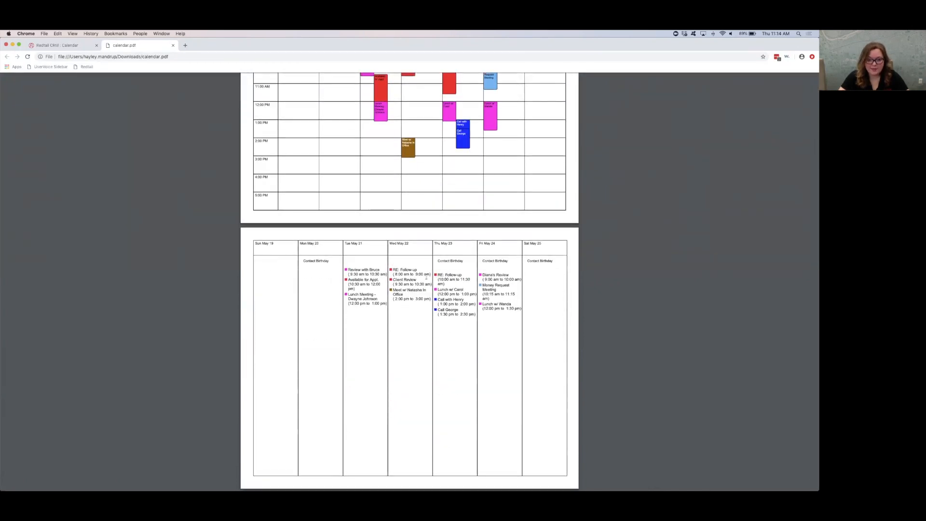
{"action": "left_click_drag", "start_coordinate": [356, 267], "coordinate": [387, 274]}
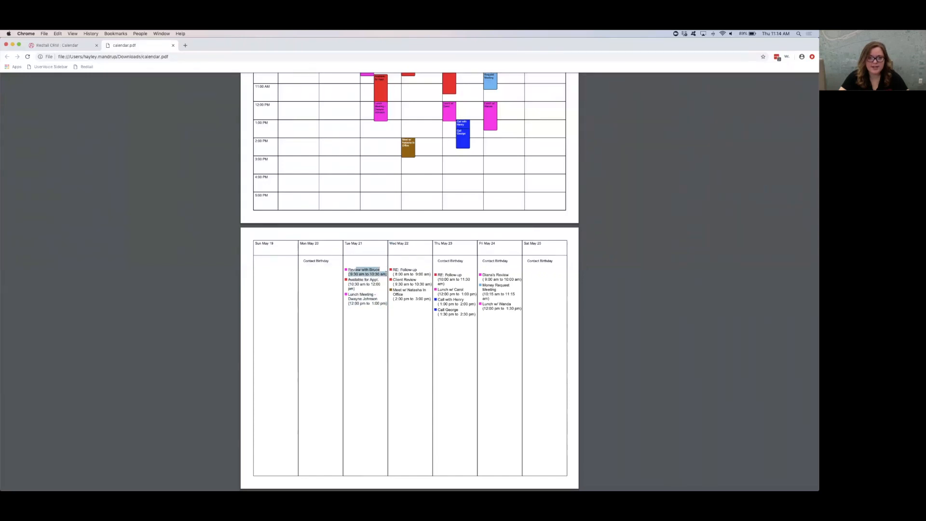
{"action": "scroll", "coordinate": [360, 110], "scroll_direction": "up", "scroll_amount": 2}
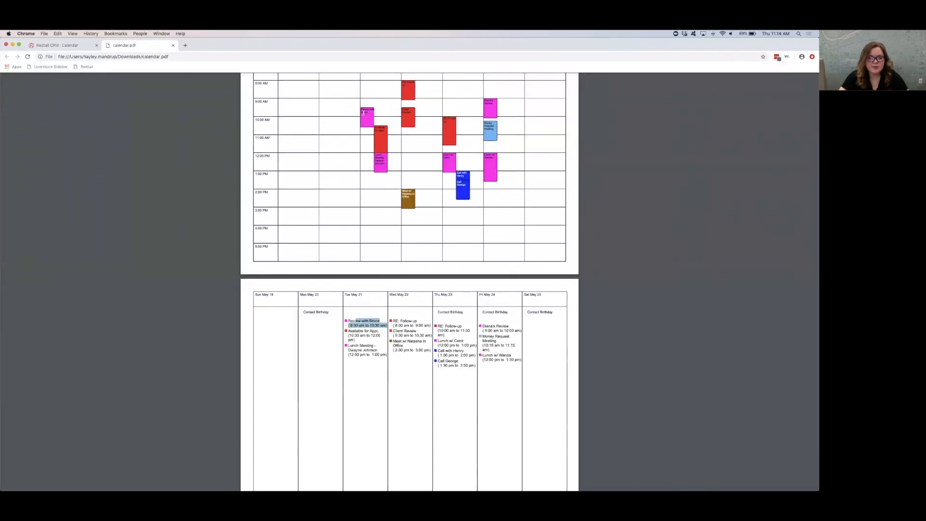
{"action": "scroll", "coordinate": [369, 114], "scroll_direction": "up", "scroll_amount": 1}
{"action": "scroll", "coordinate": [369, 115], "scroll_direction": "up", "scroll_amount": 1}
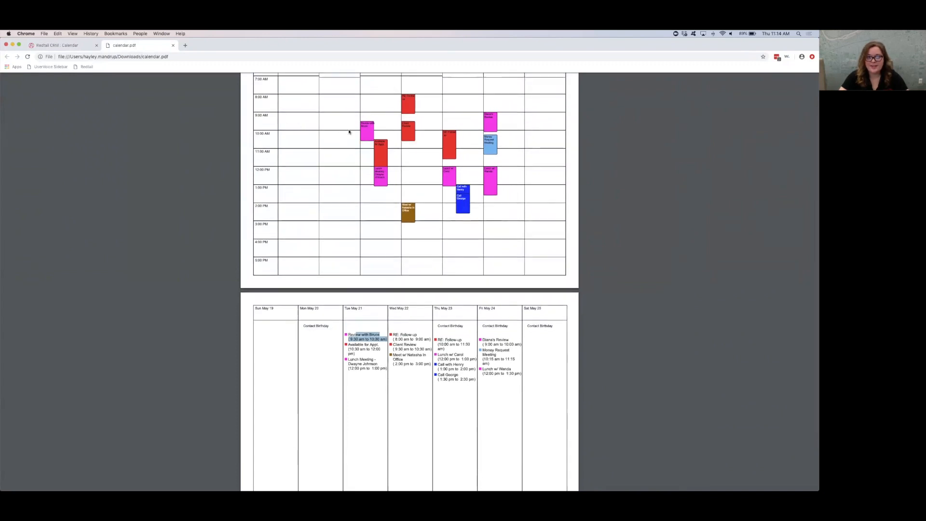
{"action": "scroll", "coordinate": [386, 124], "scroll_direction": "up", "scroll_amount": 5}
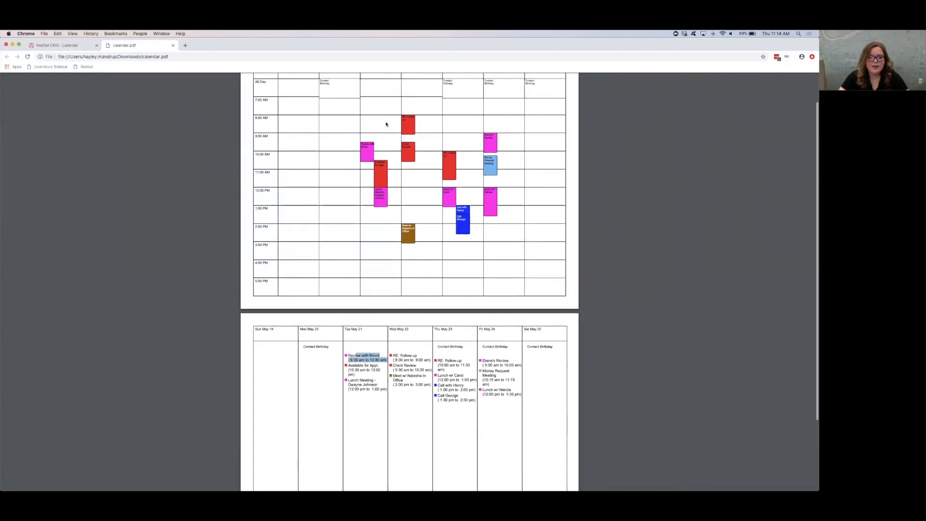
{"action": "scroll", "coordinate": [385, 124], "scroll_direction": "down", "scroll_amount": 10}
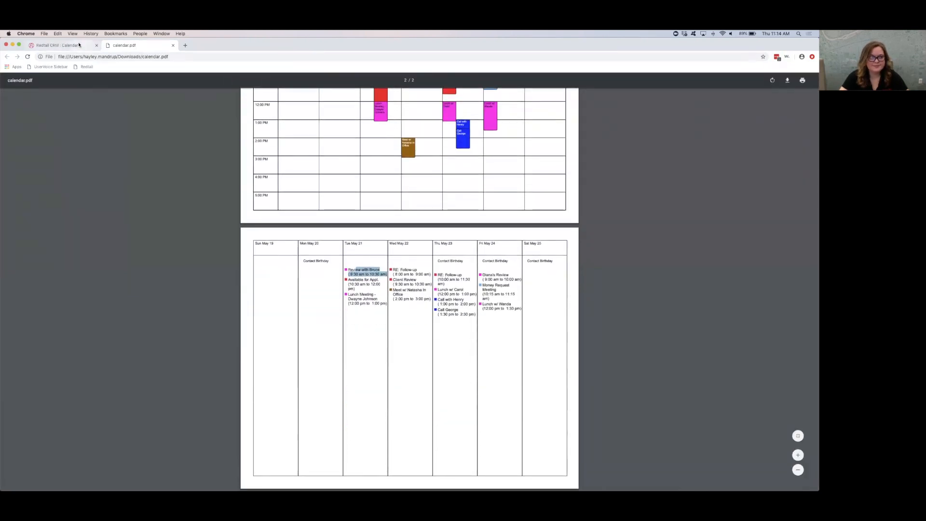
Step: Return to the CRM calendar and look over the available user, activity type and category filters
{"action": "left_click", "coordinate": [63, 45]}
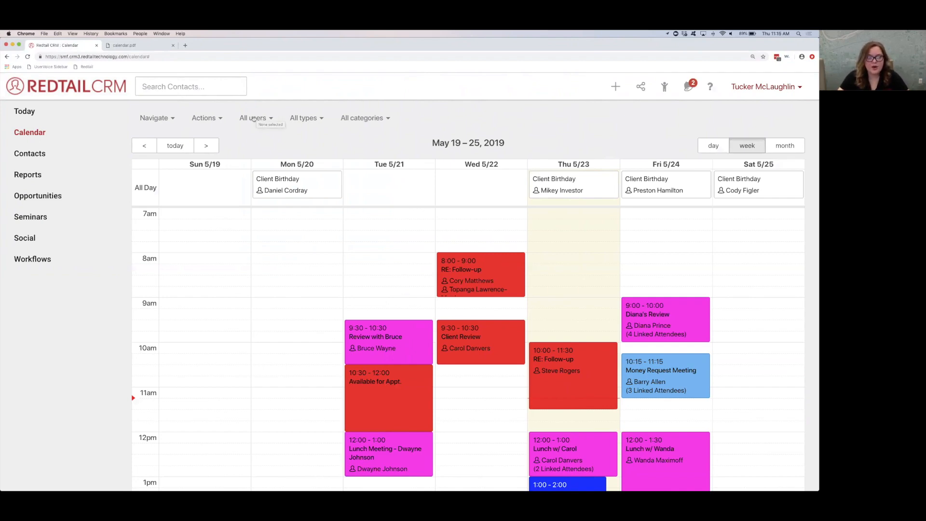
{"action": "left_click", "coordinate": [264, 118]}
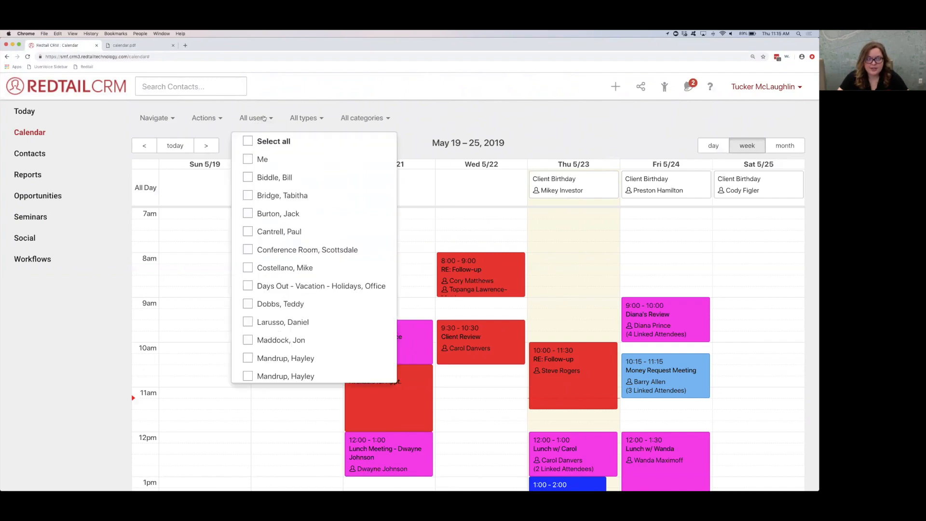
{"action": "left_click", "coordinate": [264, 118]}
{"action": "left_click", "coordinate": [300, 119]}
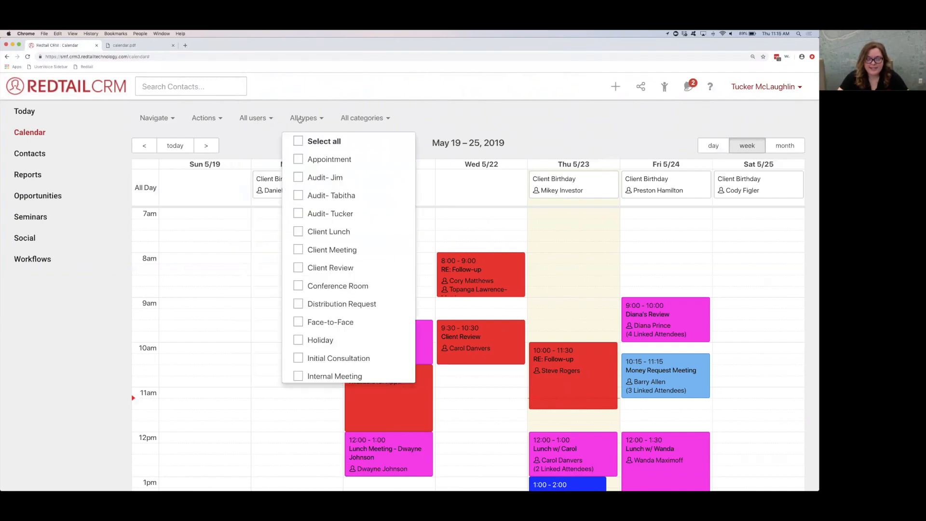
{"action": "left_click", "coordinate": [300, 119]}
{"action": "left_click", "coordinate": [356, 117]}
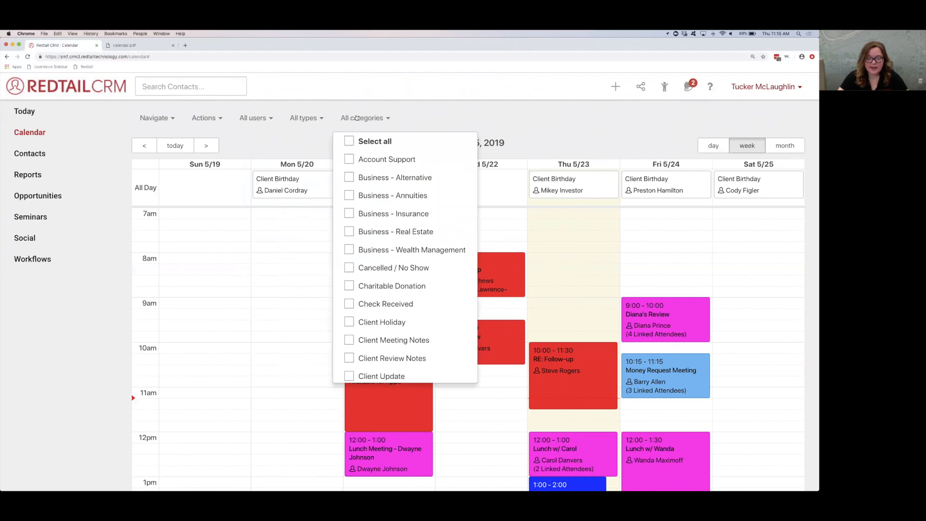
{"action": "left_click", "coordinate": [355, 118]}
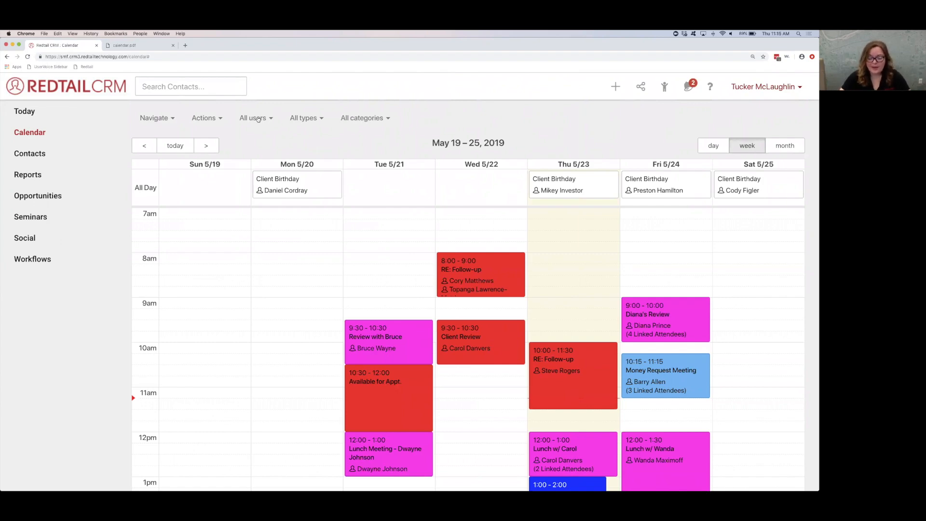
Step: Filter the calendar to five users: Me, the Scottsdale Conference Room and three colleagues
{"action": "left_click", "coordinate": [258, 119]}
{"action": "left_click", "coordinate": [258, 119]}
{"action": "left_click", "coordinate": [258, 119]}
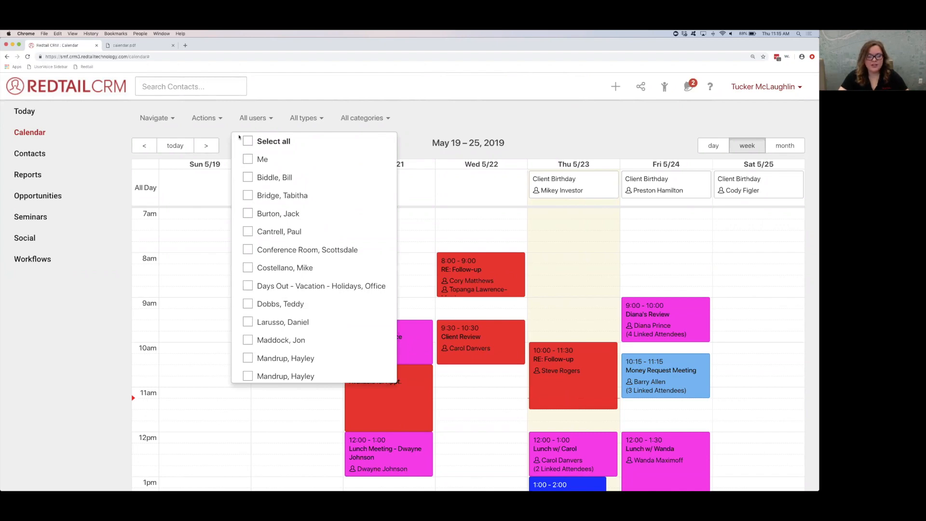
{"action": "left_click", "coordinate": [247, 159]}
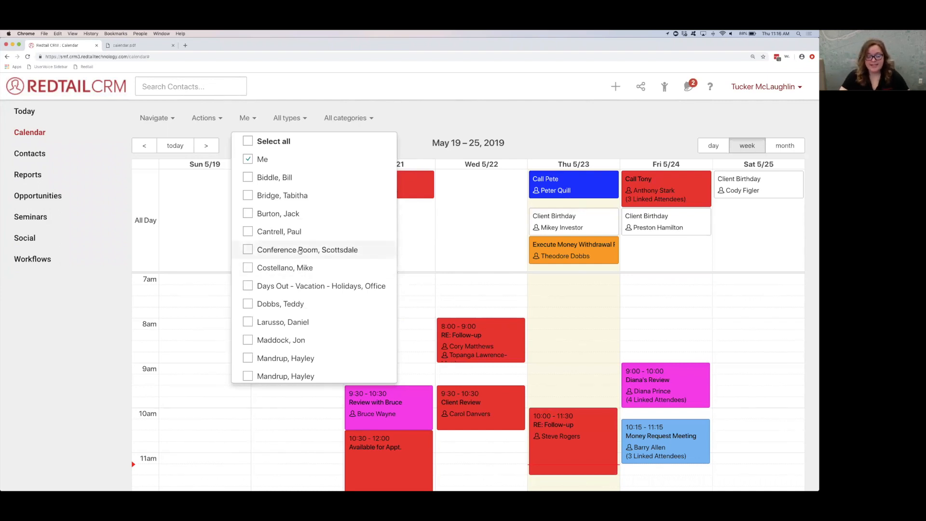
{"action": "left_click", "coordinate": [247, 196]}
{"action": "left_click", "coordinate": [248, 251]}
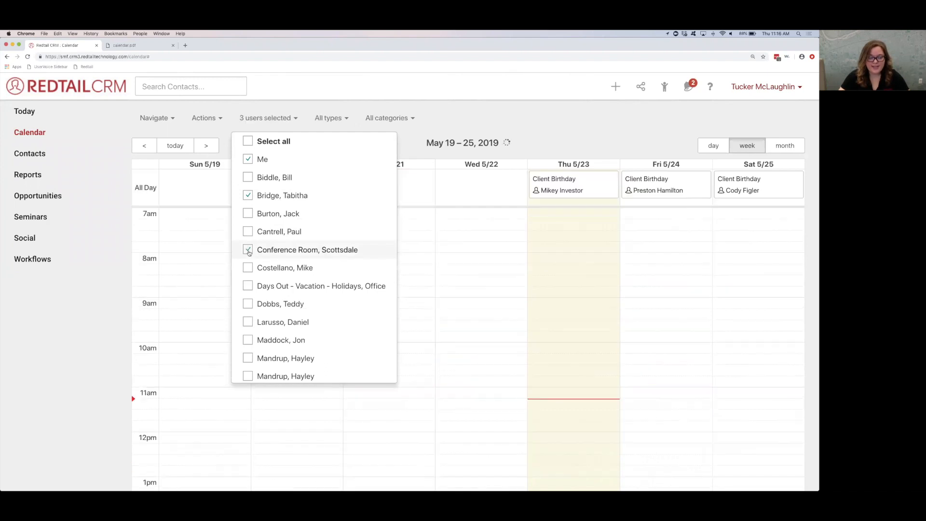
{"action": "left_click", "coordinate": [248, 304]}
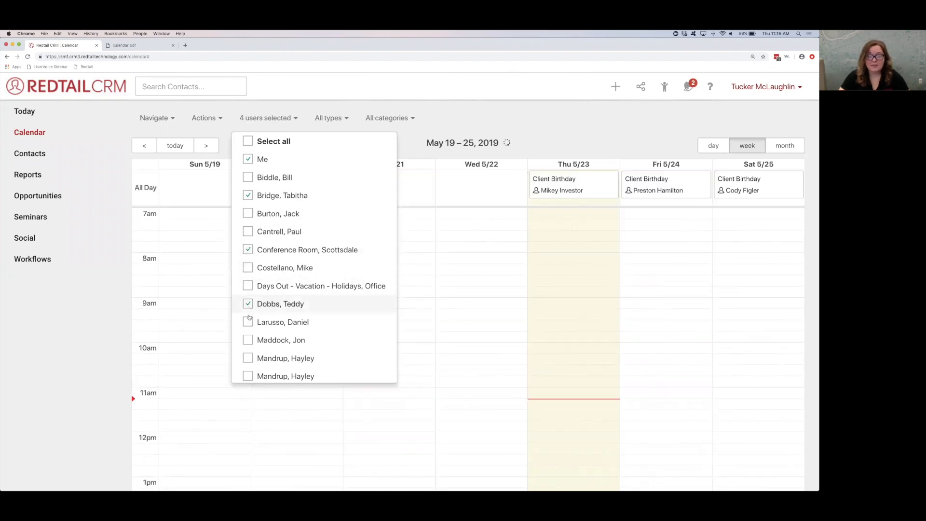
{"action": "left_click", "coordinate": [248, 342]}
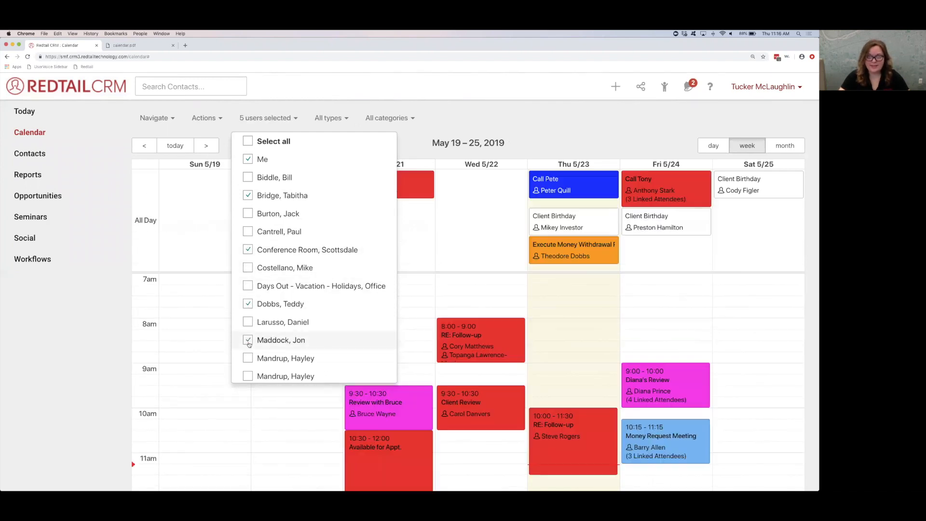
{"action": "left_click", "coordinate": [417, 144]}
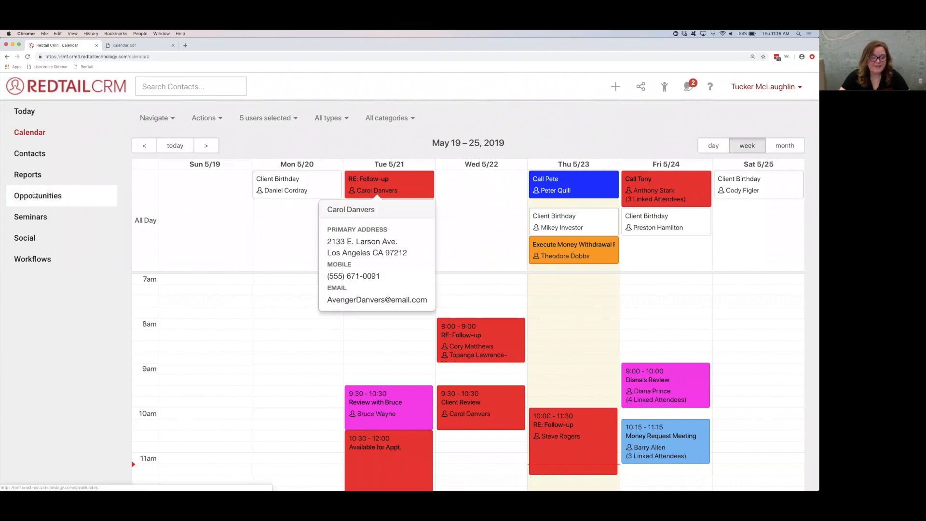
Step: Leave the calendar for the Today dashboard, return to it, and check its display options and user filter
{"action": "left_click", "coordinate": [34, 118]}
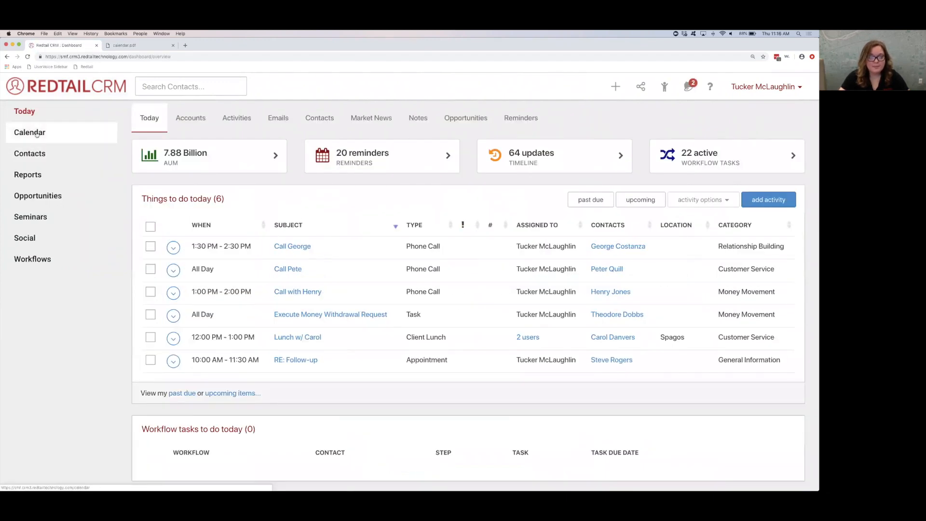
{"action": "left_click", "coordinate": [36, 134]}
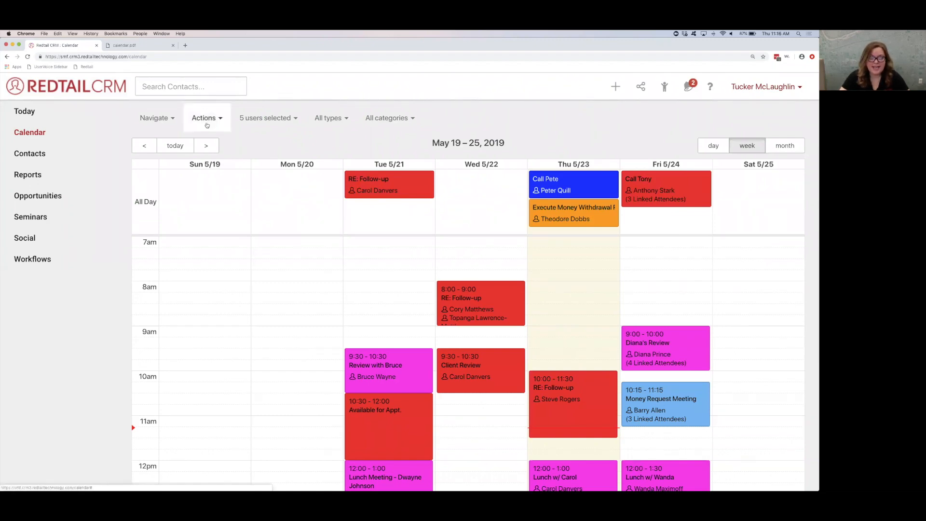
{"action": "left_click", "coordinate": [207, 123]}
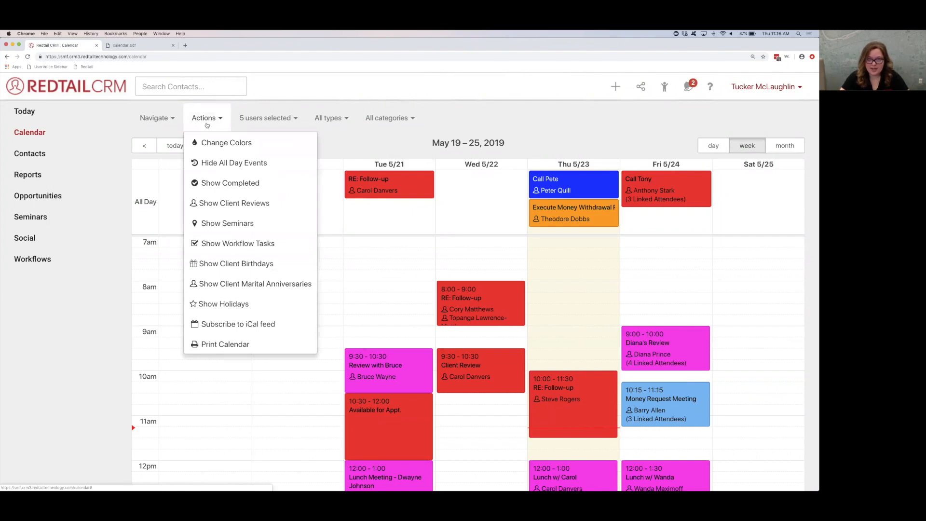
{"action": "left_click", "coordinate": [262, 123]}
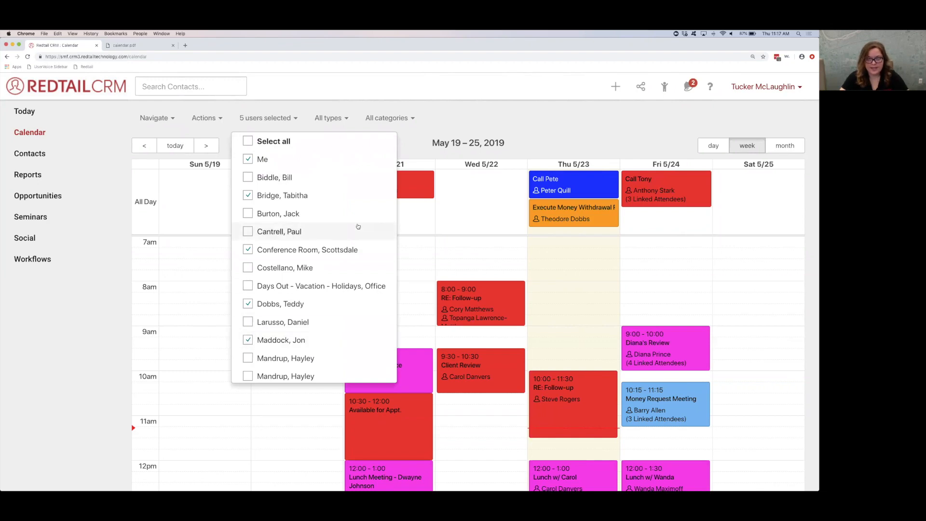
{"action": "left_click", "coordinate": [410, 139]}
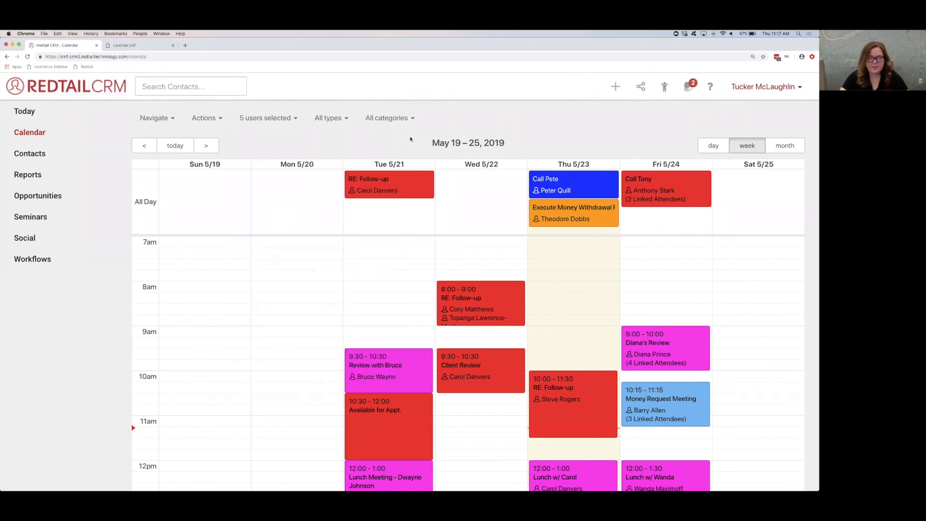
Step: Try showing holidays on the calendar, reload the calendar page and recheck the display options
{"action": "left_click", "coordinate": [207, 118]}
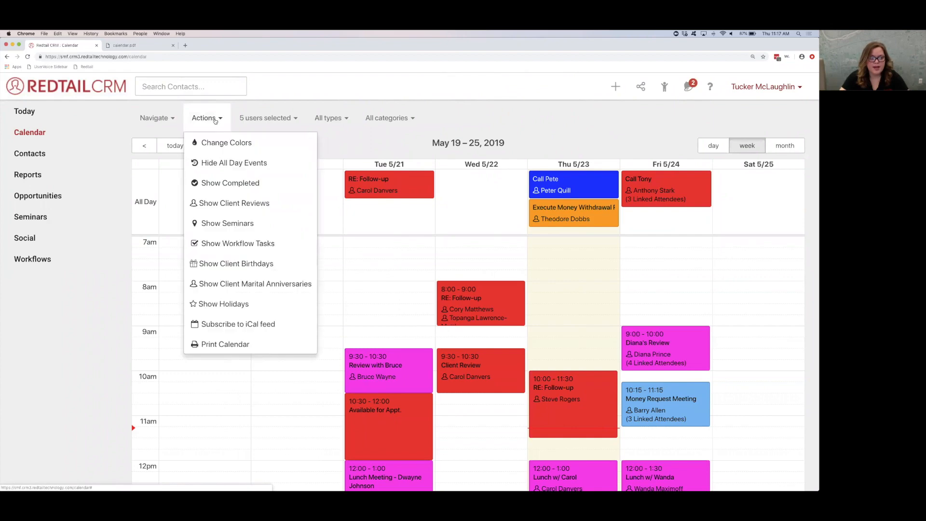
{"action": "left_click", "coordinate": [206, 304]}
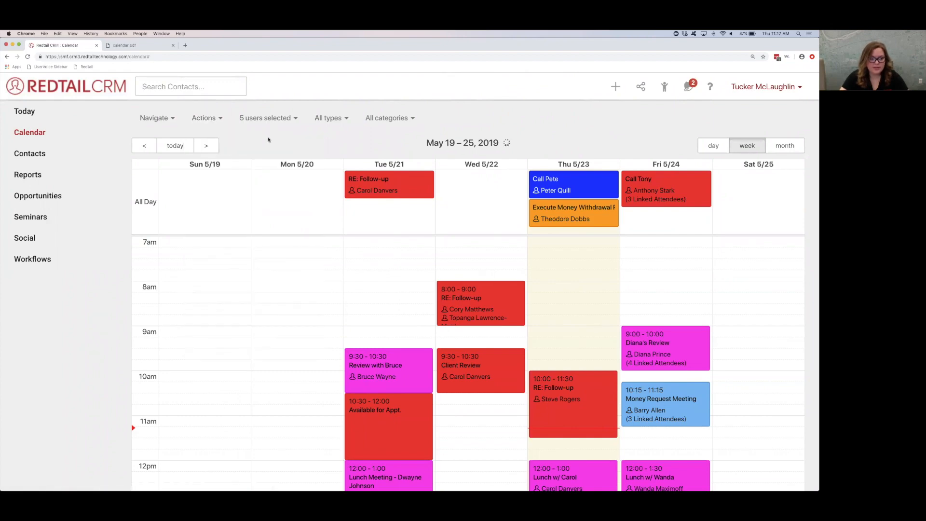
{"action": "left_click", "coordinate": [37, 153]}
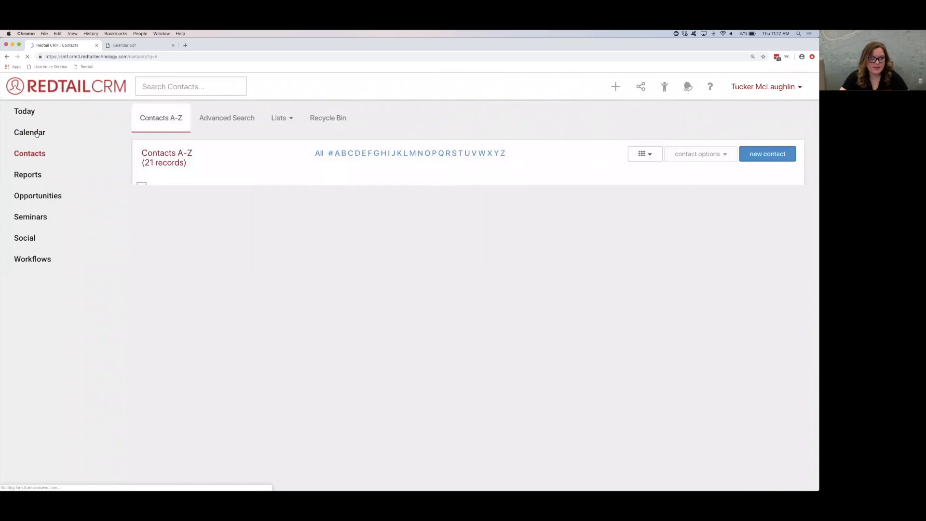
{"action": "left_click", "coordinate": [37, 133]}
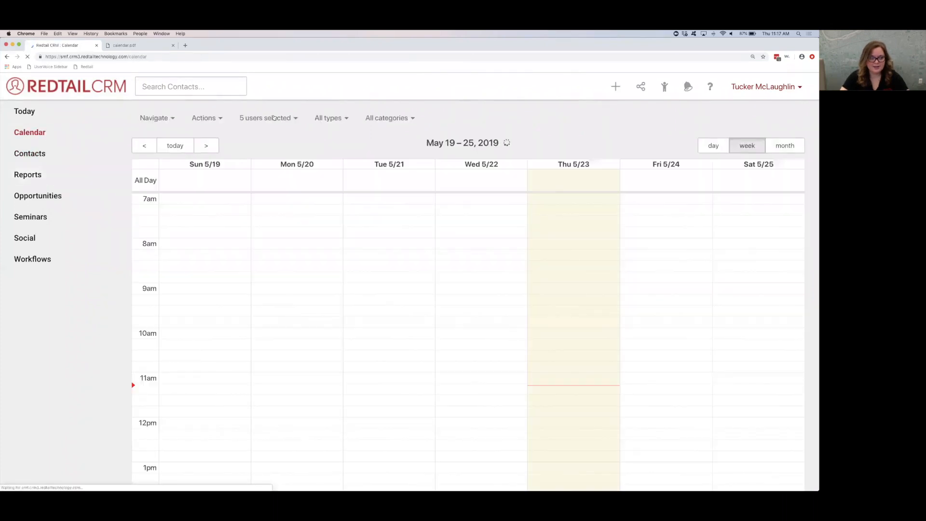
{"action": "left_click", "coordinate": [204, 118]}
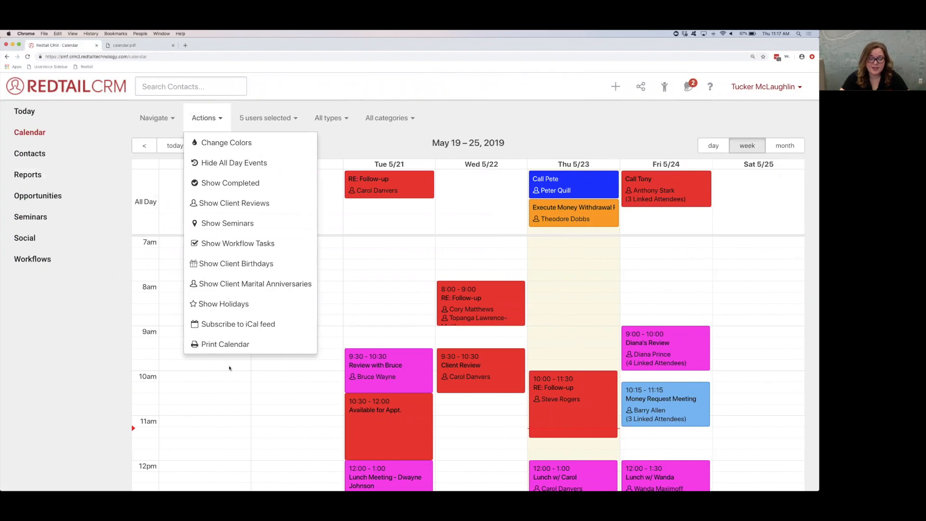
Step: Compare the calendar's user, activity type and category filter choices
{"action": "left_click", "coordinate": [269, 118]}
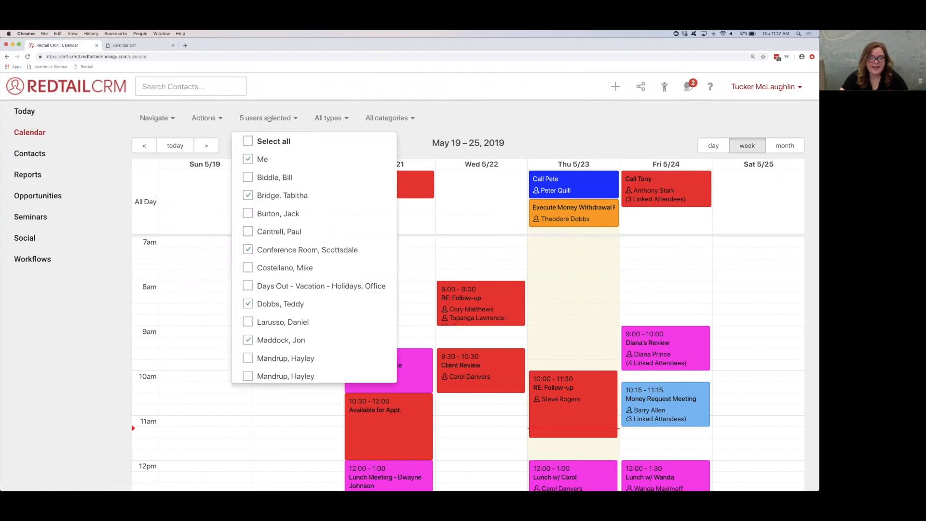
{"action": "left_click", "coordinate": [335, 117]}
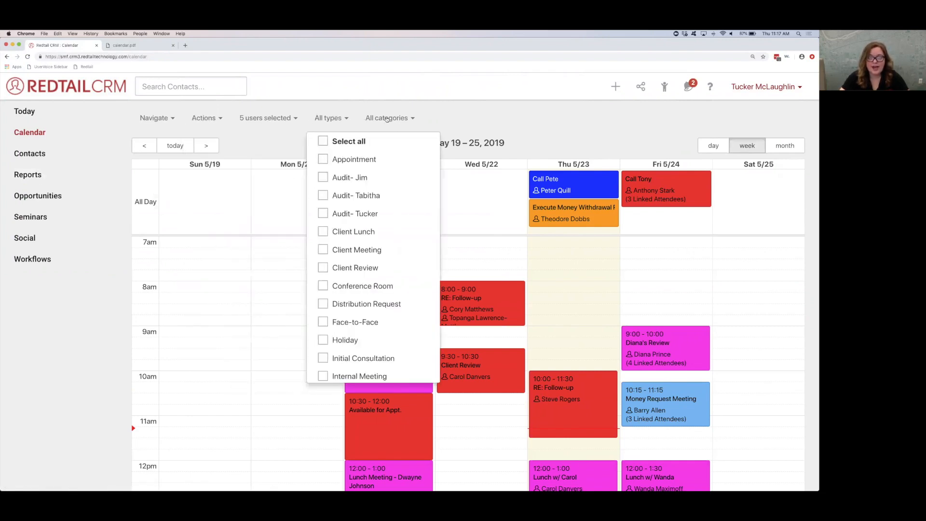
{"action": "left_click", "coordinate": [385, 119]}
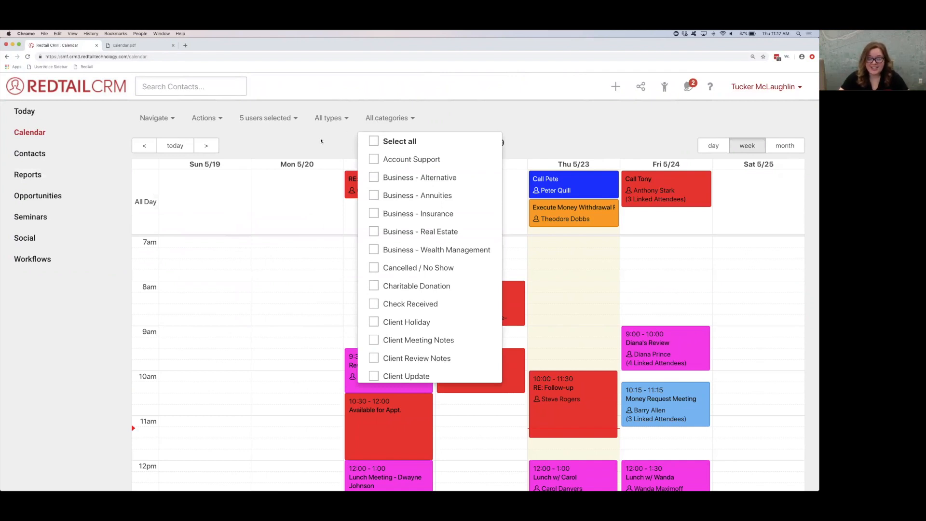
{"action": "left_click", "coordinate": [321, 141]}
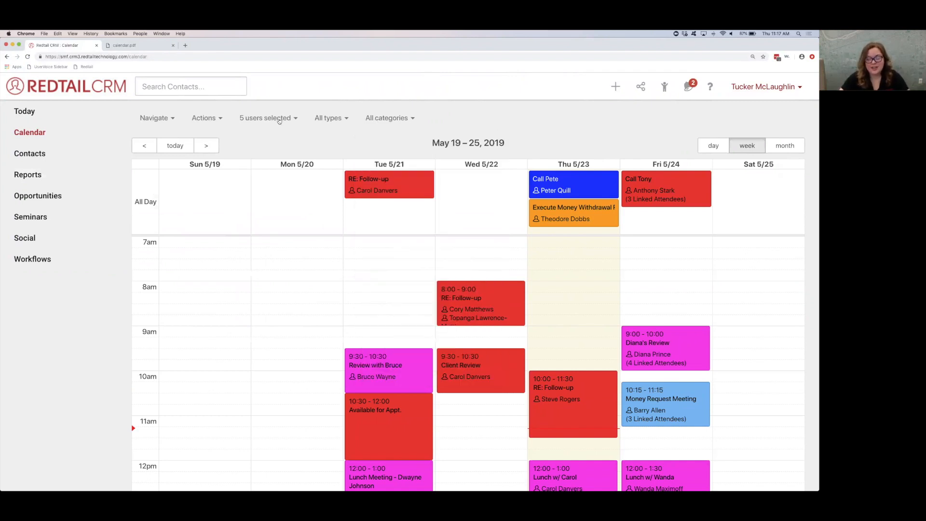
Step: Filter the calendar to the Client Review activity type and look through the week's reviews
{"action": "left_click", "coordinate": [321, 118]}
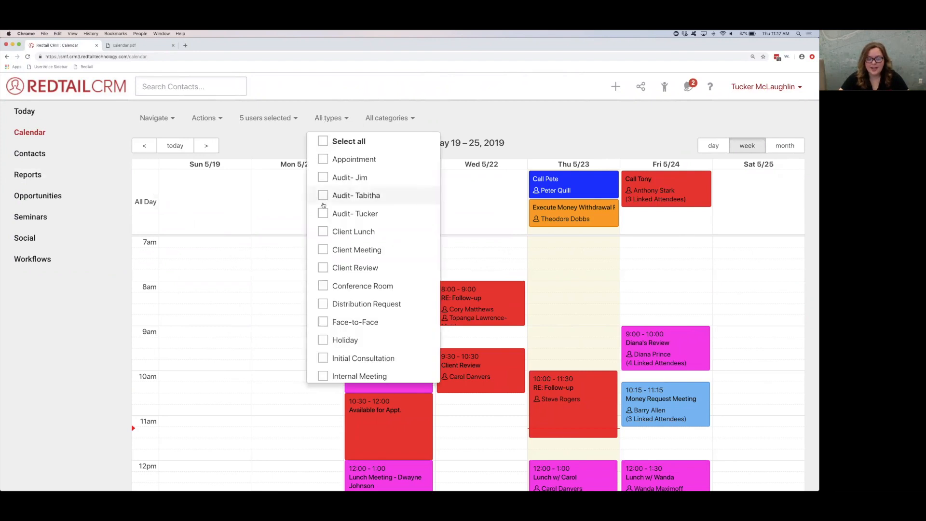
{"action": "left_click", "coordinate": [324, 268]}
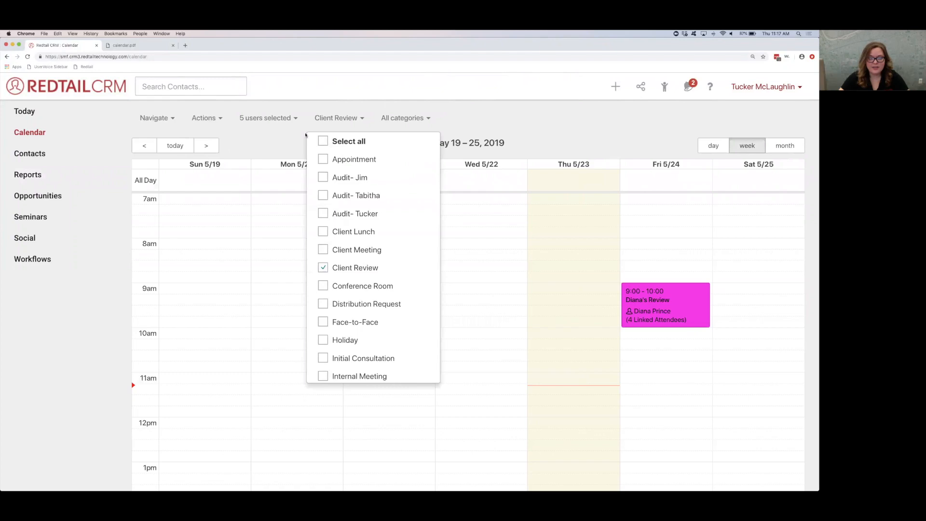
{"action": "left_click", "coordinate": [299, 140]}
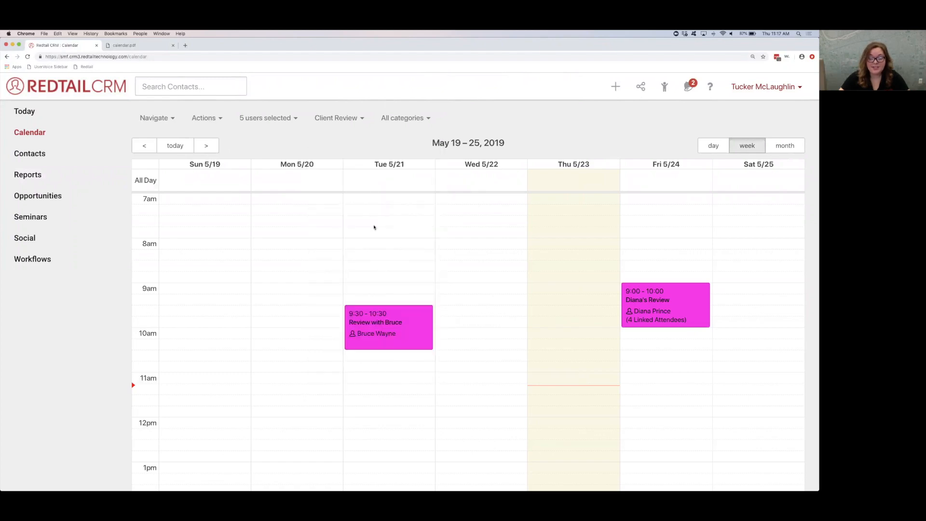
{"action": "scroll", "coordinate": [397, 277], "scroll_direction": "down", "scroll_amount": 5}
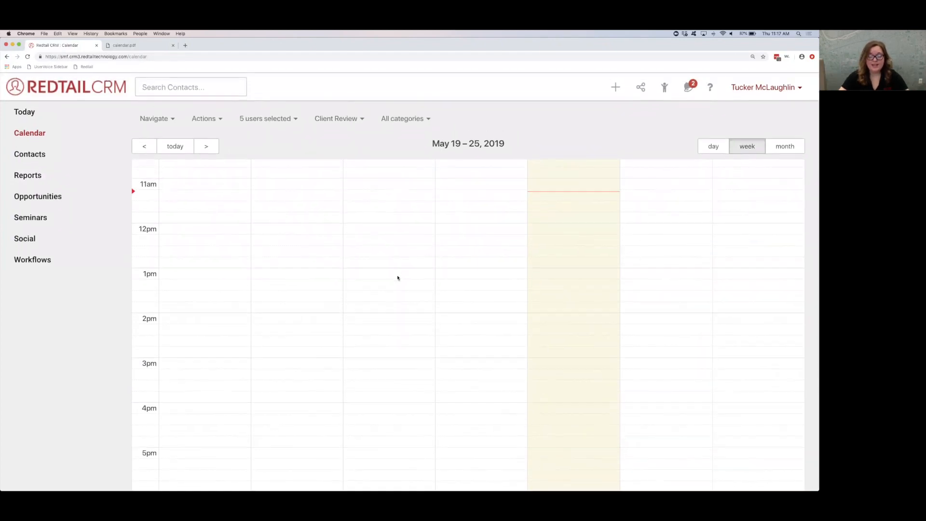
{"action": "scroll", "coordinate": [398, 278], "scroll_direction": "up", "scroll_amount": 5}
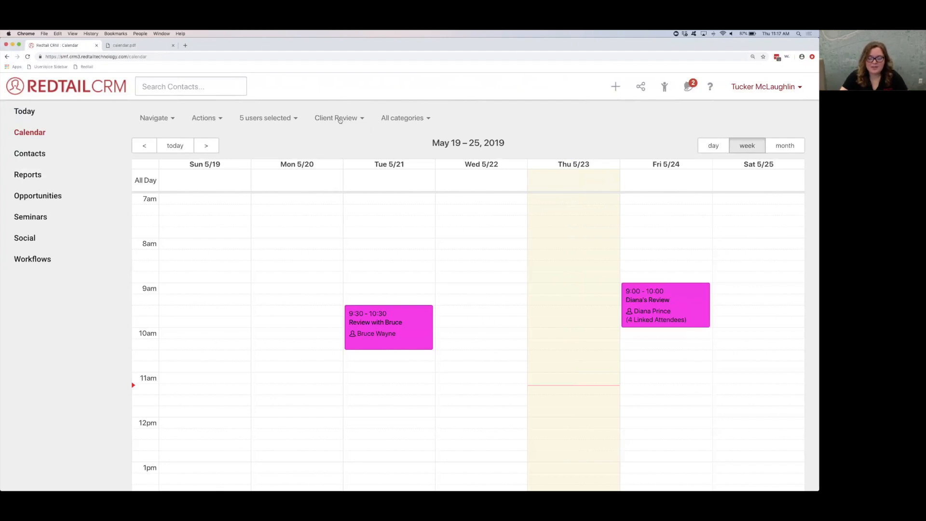
Step: Remove the Client Review filter and look through the full list of activity types
{"action": "left_click", "coordinate": [339, 120]}
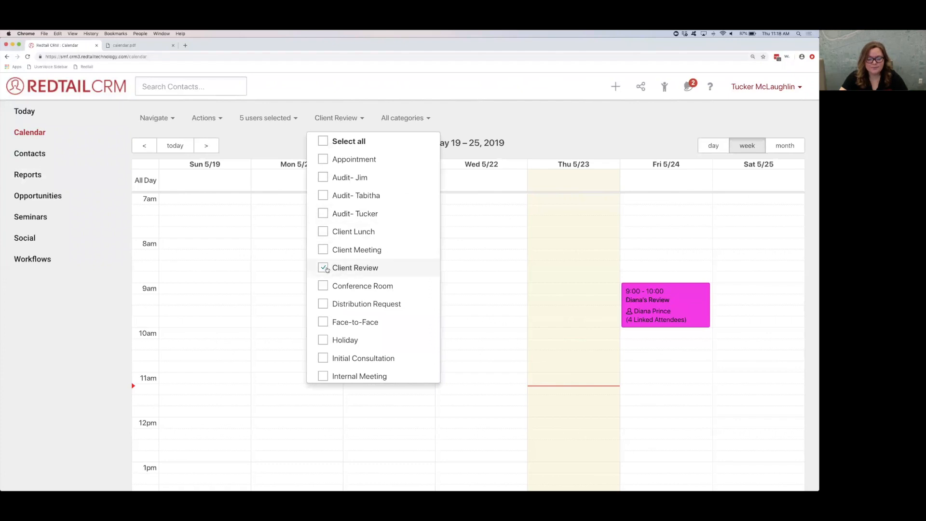
{"action": "left_click", "coordinate": [327, 269]}
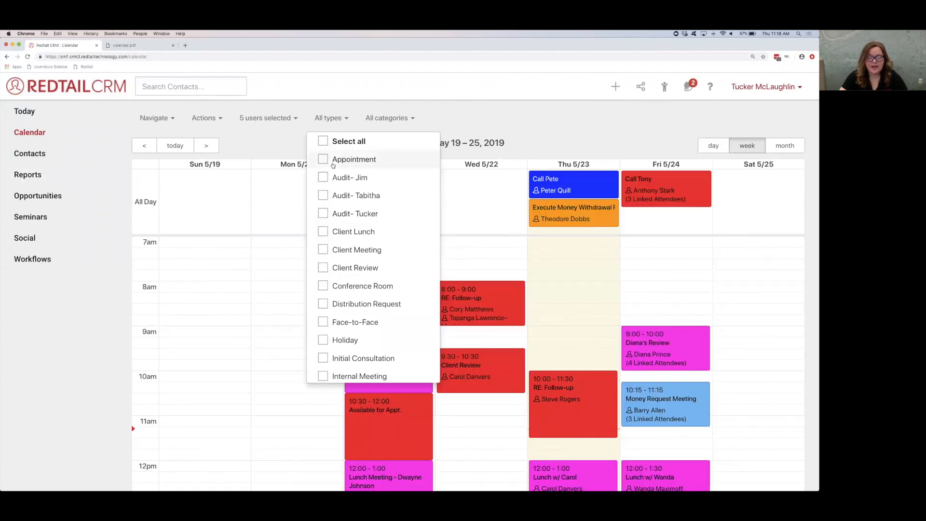
{"action": "scroll", "coordinate": [333, 193], "scroll_direction": "down", "scroll_amount": 5}
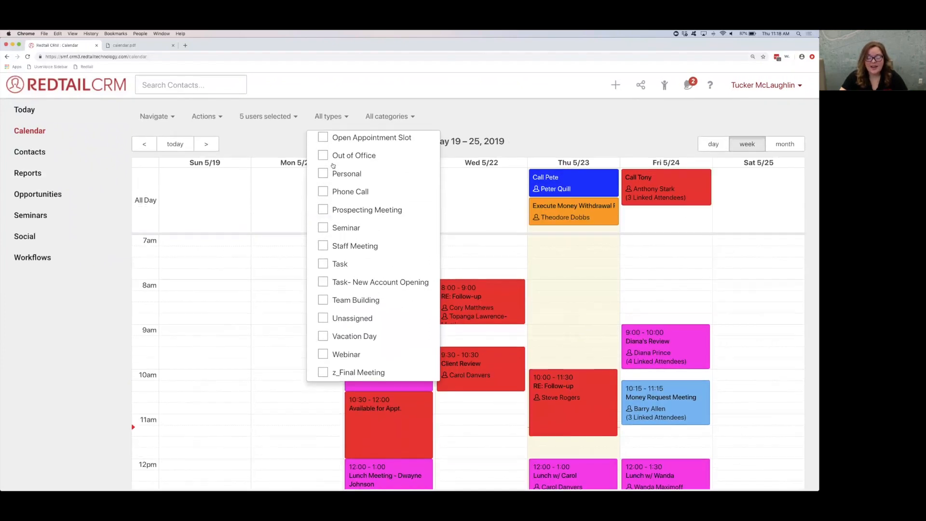
{"action": "scroll", "coordinate": [333, 165], "scroll_direction": "up", "scroll_amount": 10}
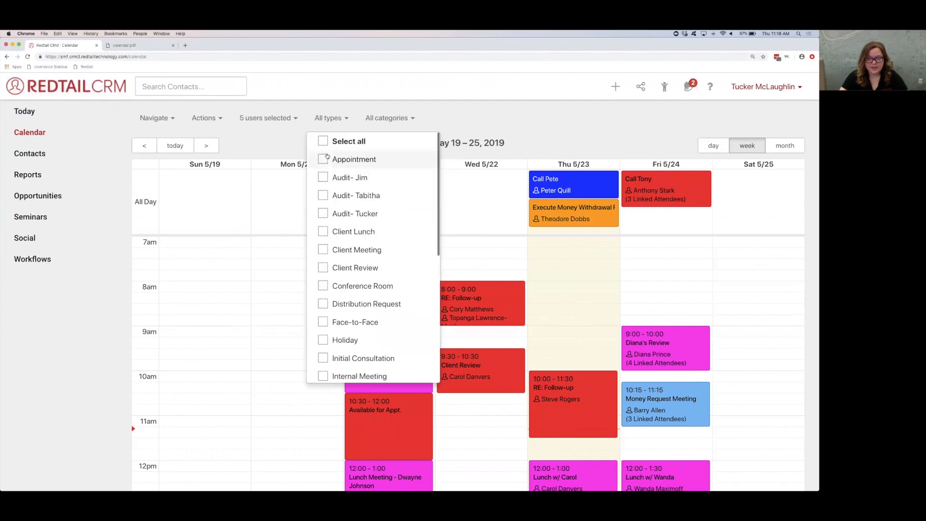
{"action": "left_click", "coordinate": [293, 140]}
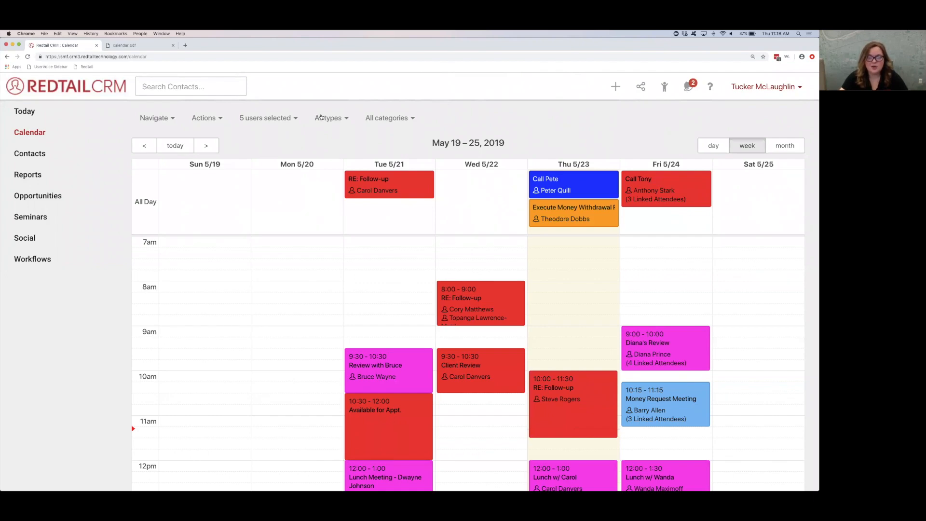
Step: Look through the full list of activity categories available for filtering the calendar
{"action": "left_click", "coordinate": [371, 118]}
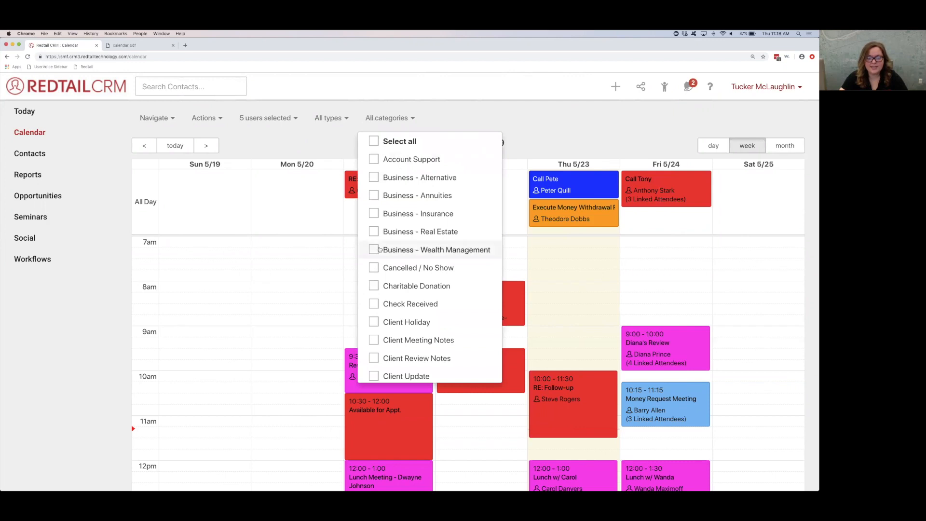
{"action": "scroll", "coordinate": [372, 246], "scroll_direction": "down", "scroll_amount": 3}
{"action": "scroll", "coordinate": [380, 276], "scroll_direction": "down", "scroll_amount": 10}
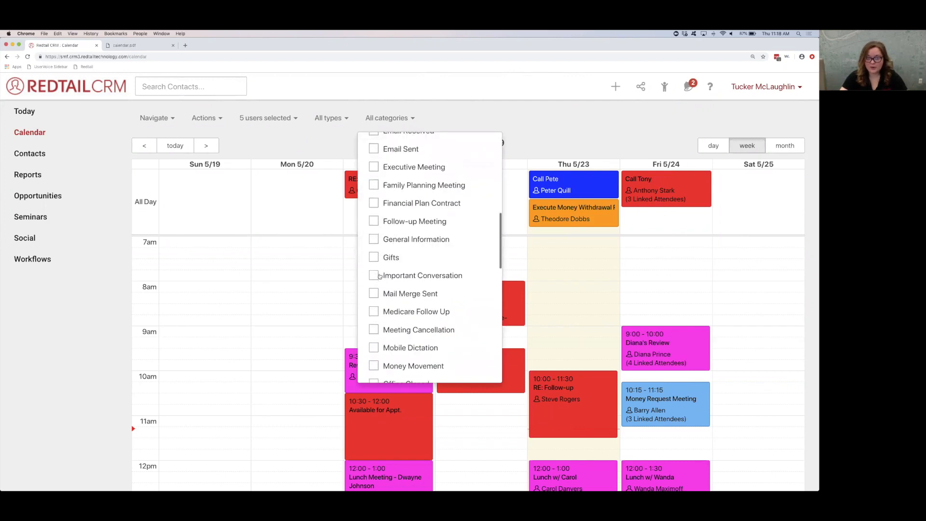
{"action": "scroll", "coordinate": [400, 304], "scroll_direction": "down", "scroll_amount": 10}
{"action": "scroll", "coordinate": [399, 306], "scroll_direction": "up", "scroll_amount": 10}
{"action": "scroll", "coordinate": [399, 306], "scroll_direction": "up", "scroll_amount": 8}
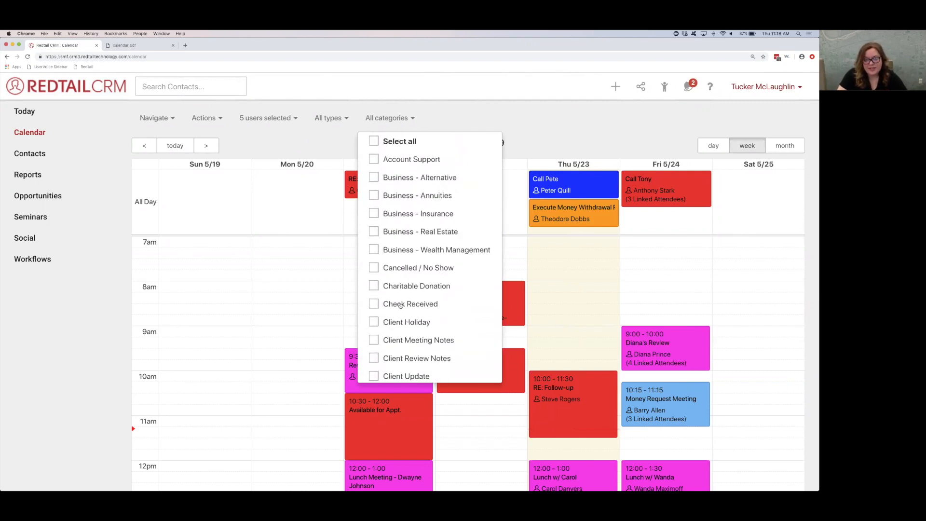
{"action": "left_click", "coordinate": [527, 147]}
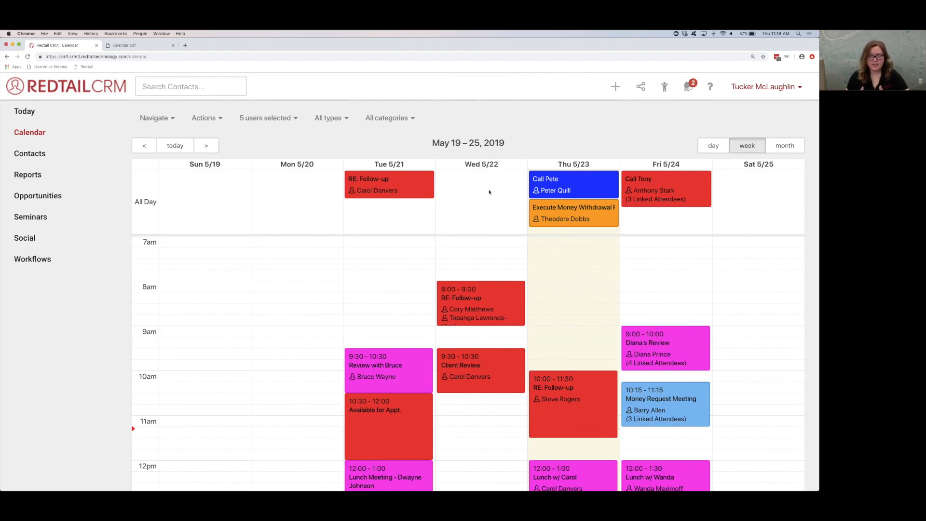
Step: Filter the calendar to every activity type except Task and look through the week's remaining activities
{"action": "left_click", "coordinate": [329, 119]}
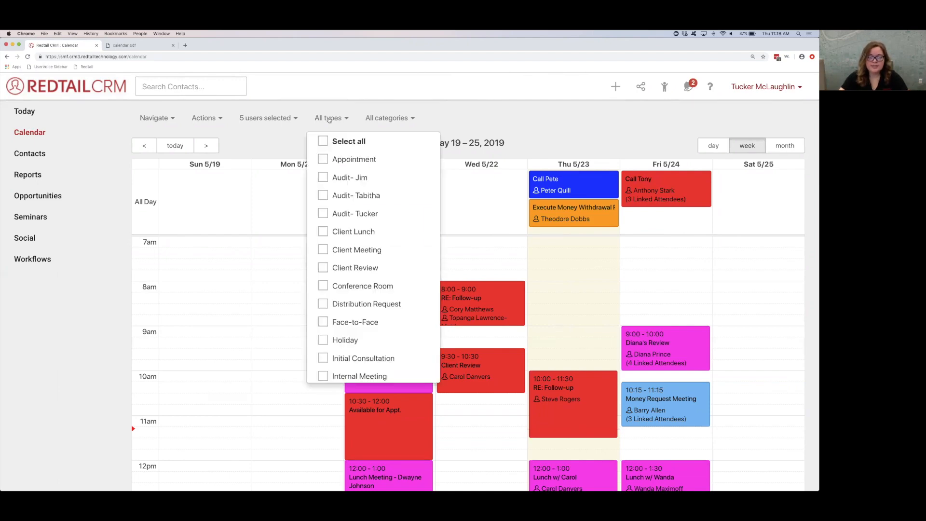
{"action": "left_click", "coordinate": [323, 141]}
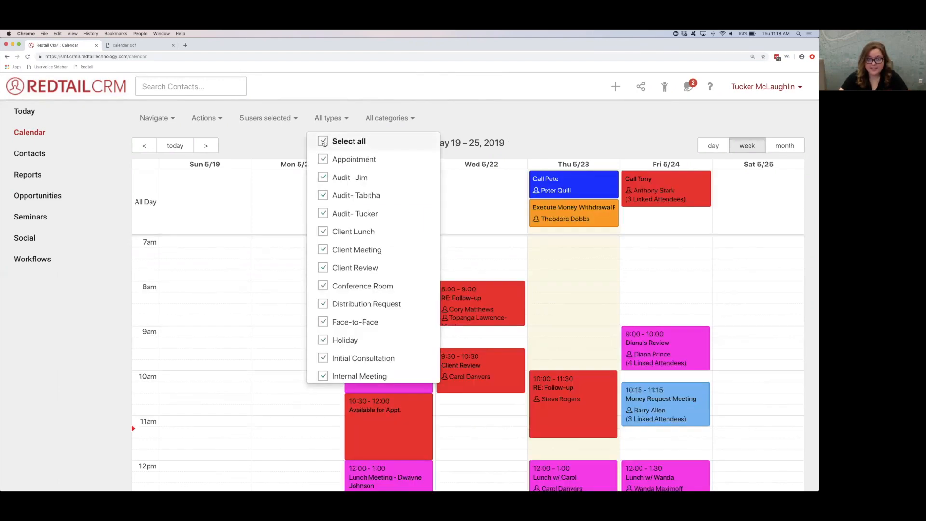
{"action": "scroll", "coordinate": [333, 241], "scroll_direction": "down", "scroll_amount": 5}
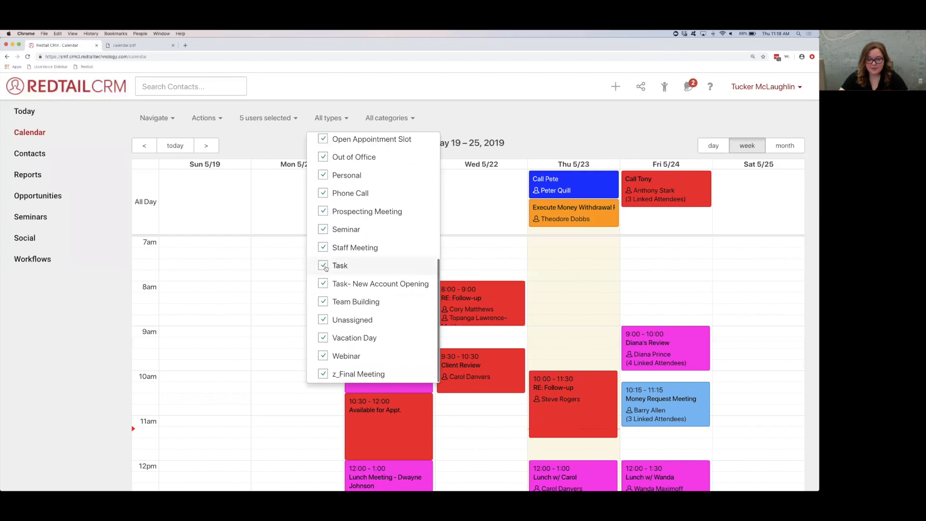
{"action": "left_click", "coordinate": [324, 266]}
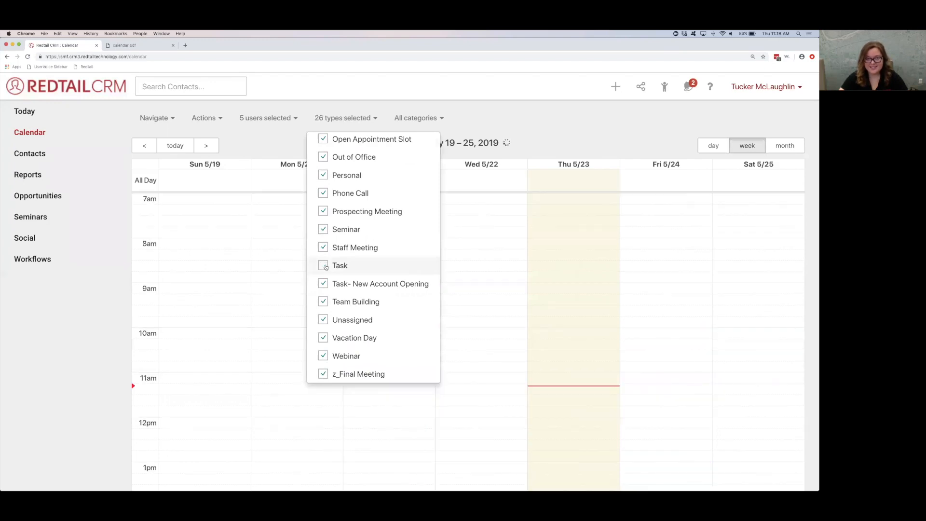
{"action": "left_click", "coordinate": [297, 146]}
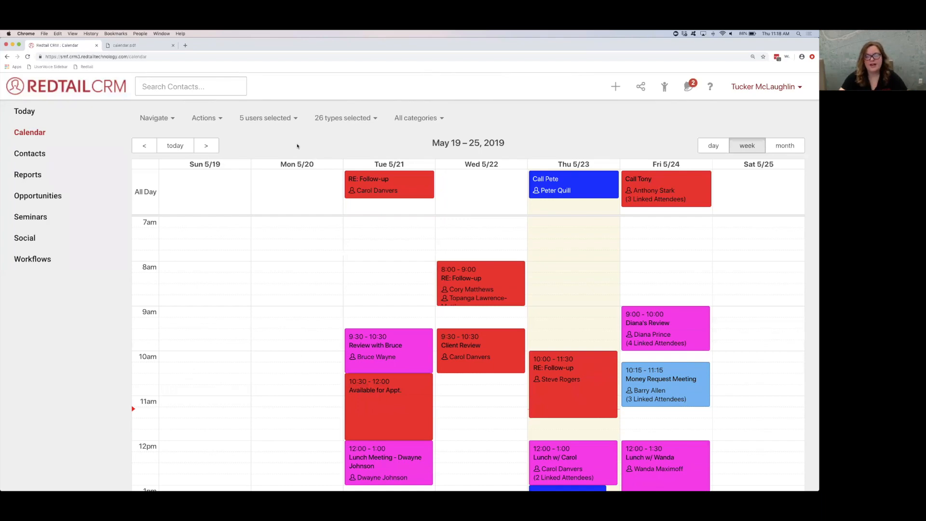
{"action": "scroll", "coordinate": [395, 323], "scroll_direction": "down", "scroll_amount": 4}
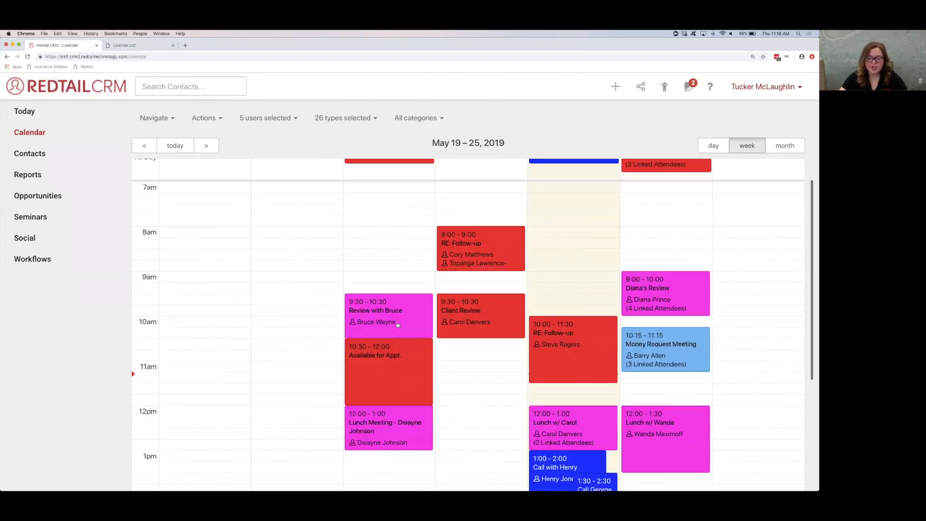
{"action": "scroll", "coordinate": [397, 325], "scroll_direction": "down", "scroll_amount": 1}
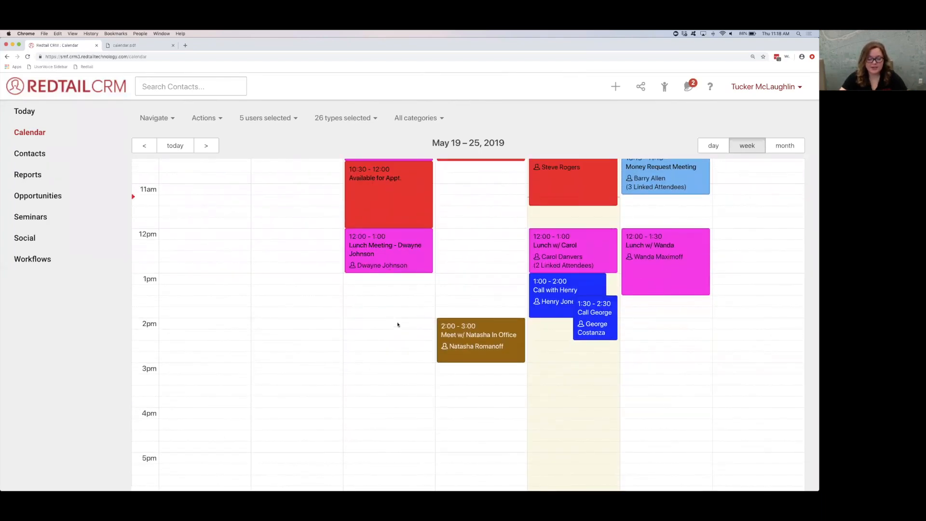
Step: Look over the displayed calendar hours for the week, from 7am through 5pm
{"action": "scroll", "coordinate": [398, 324], "scroll_direction": "up", "scroll_amount": 5}
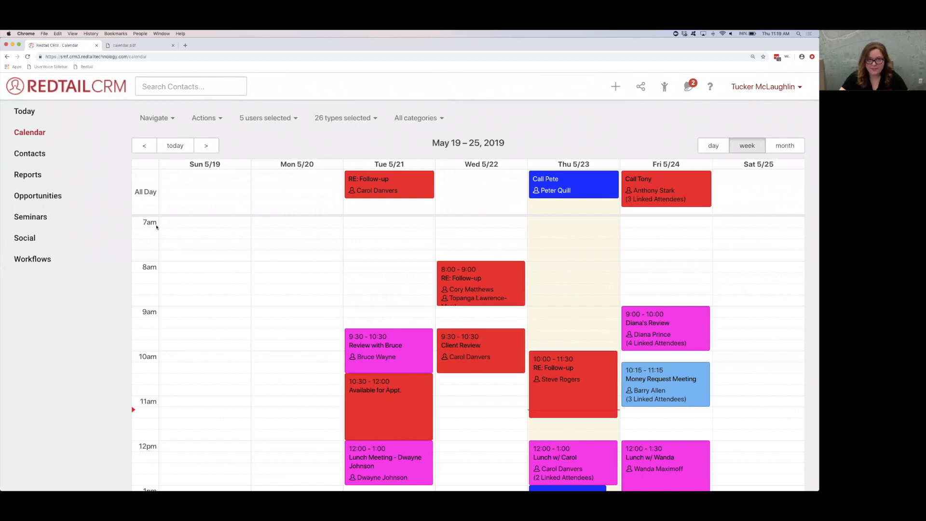
{"action": "scroll", "coordinate": [179, 234], "scroll_direction": "down", "scroll_amount": 5}
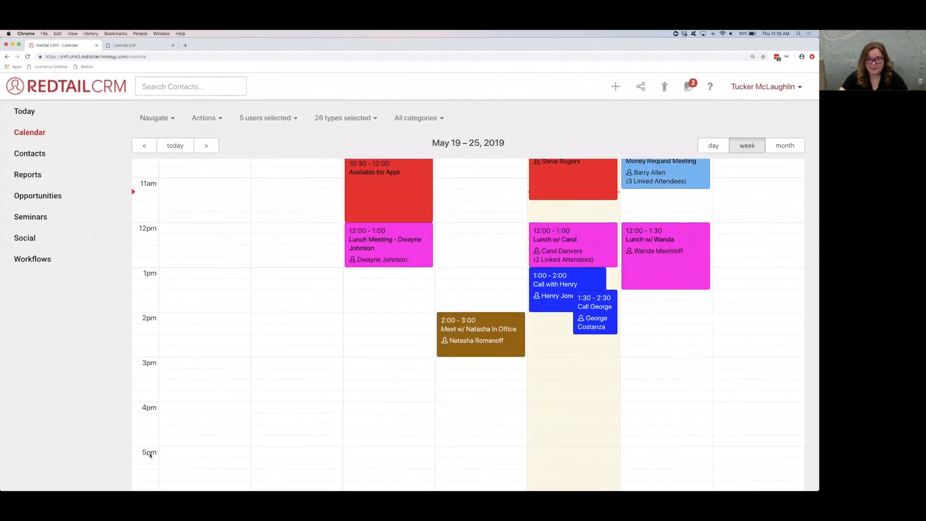
{"action": "scroll", "coordinate": [183, 371], "scroll_direction": "up", "scroll_amount": 3}
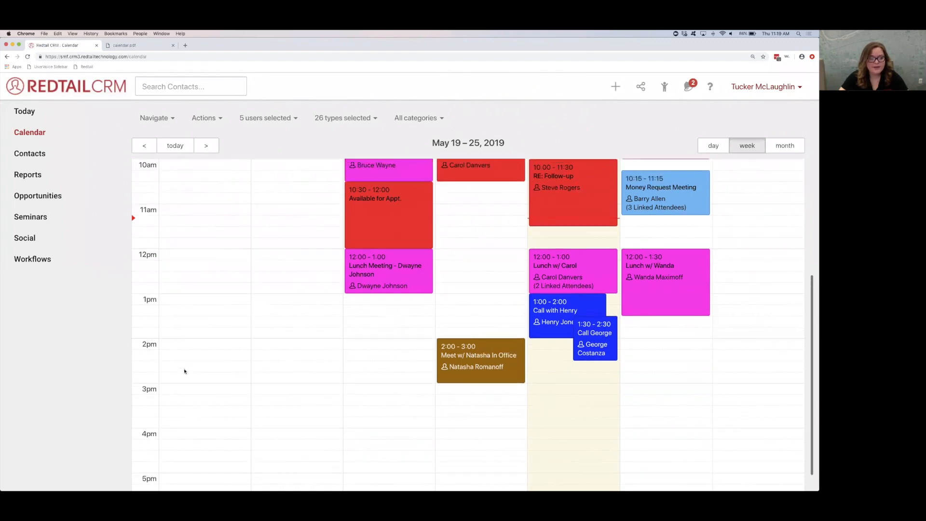
{"action": "scroll", "coordinate": [184, 371], "scroll_direction": "up", "scroll_amount": 3}
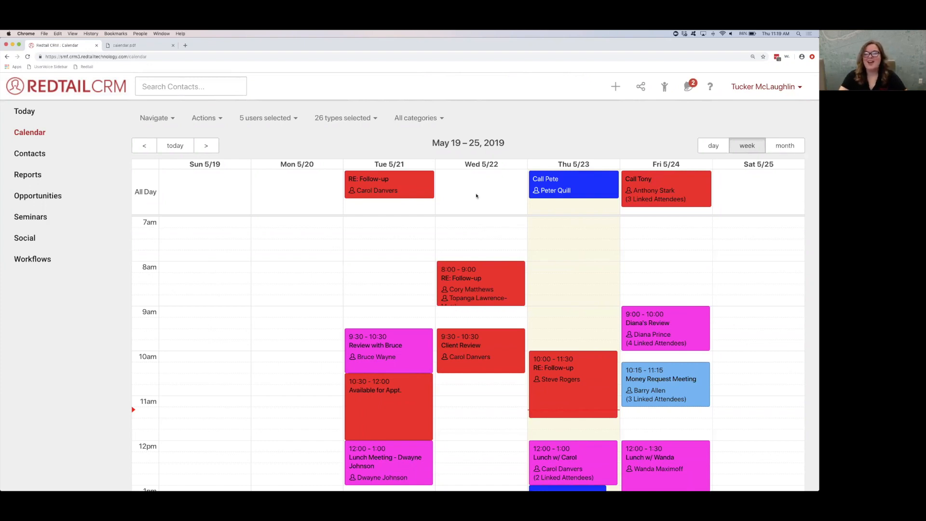
Step: Open the user preferences and review the Time Zone setting and the Activity Management options
{"action": "left_click", "coordinate": [780, 87]}
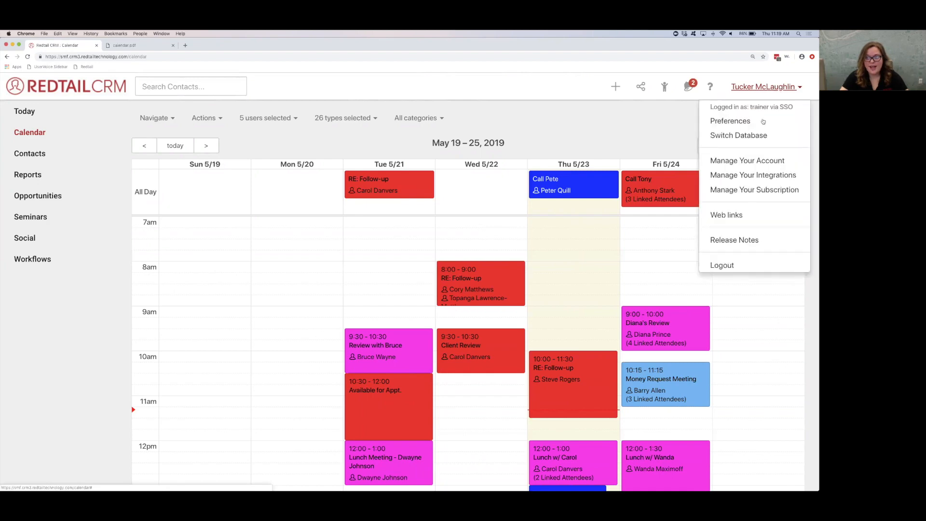
{"action": "left_click", "coordinate": [763, 121]}
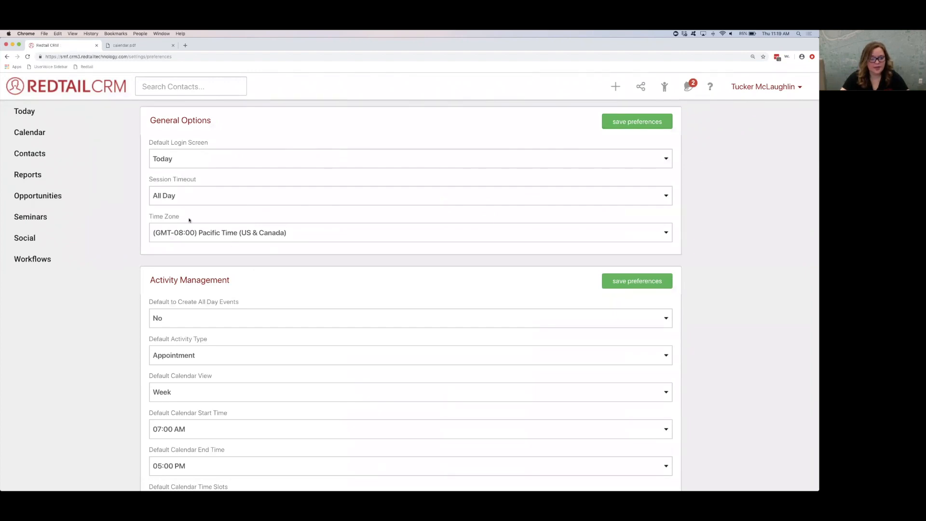
{"action": "triple_click", "coordinate": [146, 220]}
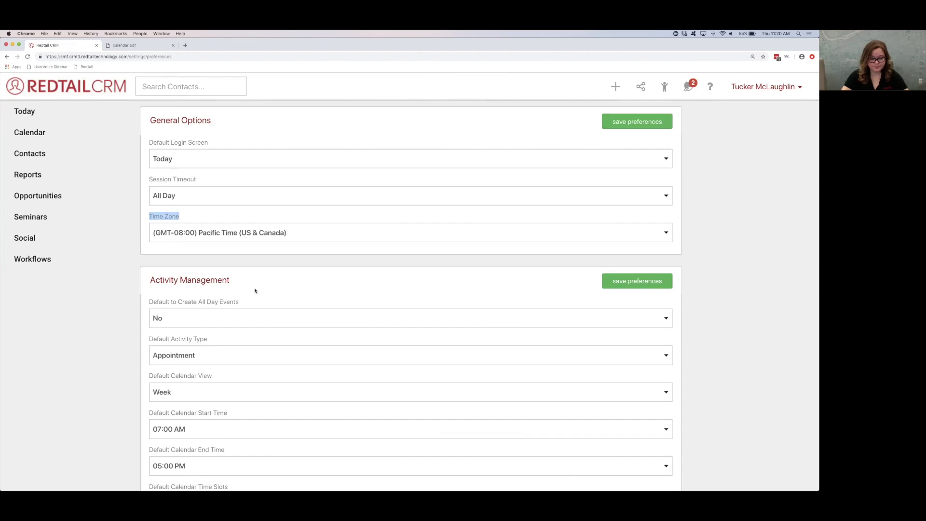
{"action": "scroll", "coordinate": [254, 289], "scroll_direction": "down", "scroll_amount": 5}
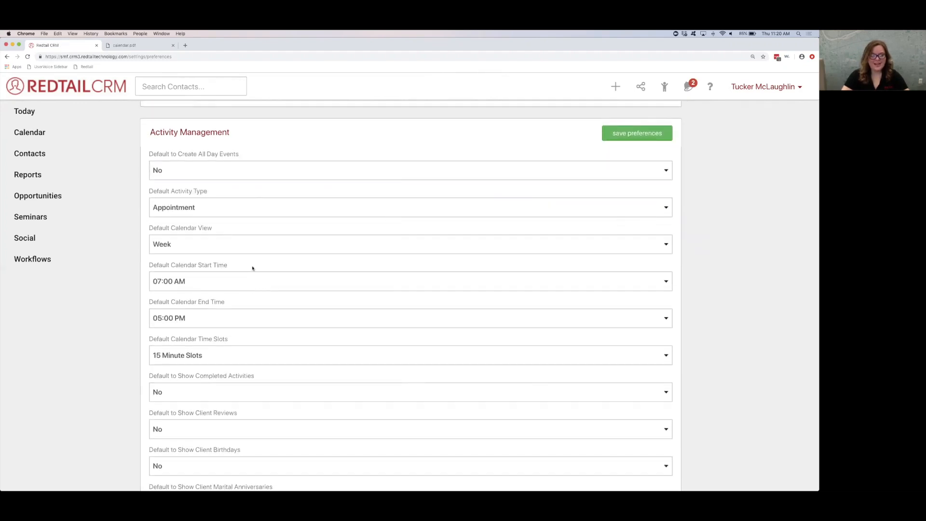
{"action": "scroll", "coordinate": [252, 268], "scroll_direction": "down", "scroll_amount": 1}
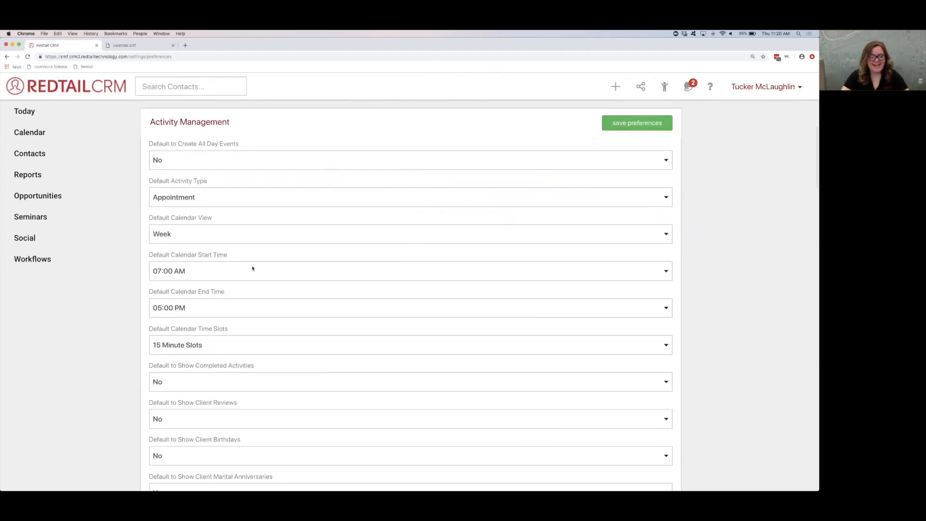
Step: Examine the Default to Create All Day Events setting in the Activity Management preferences
{"action": "left_click_drag", "start_coordinate": [150, 122], "coordinate": [234, 125]}
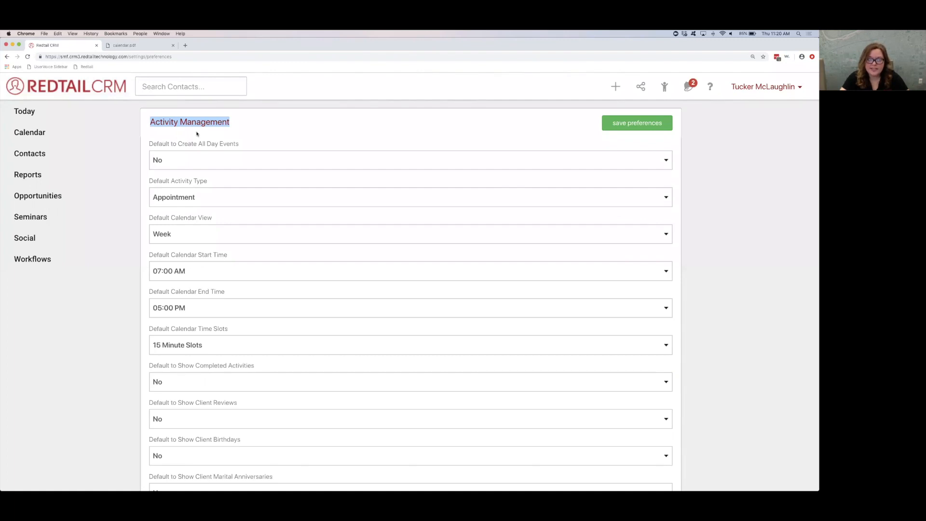
{"action": "left_click_drag", "start_coordinate": [150, 147], "coordinate": [249, 141]}
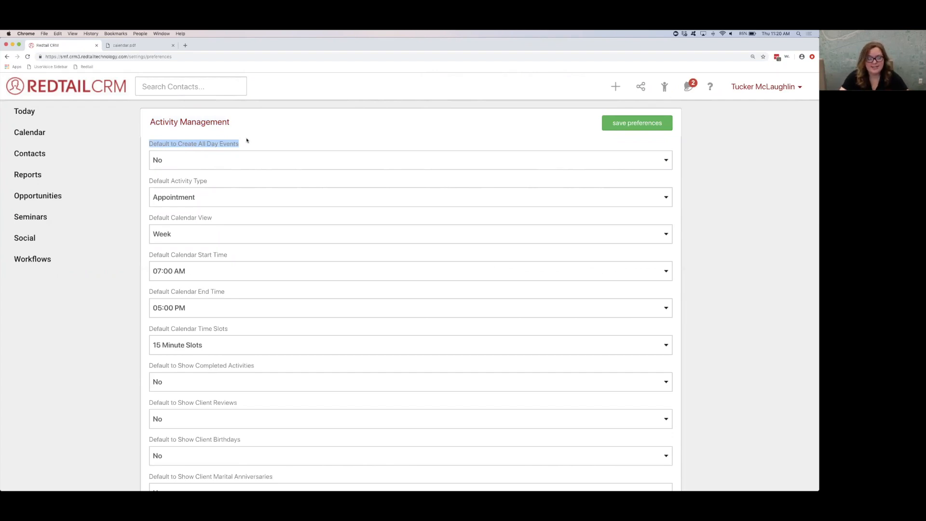
{"action": "left_click", "coordinate": [241, 144]}
{"action": "left_click_drag", "start_coordinate": [152, 146], "coordinate": [240, 146]}
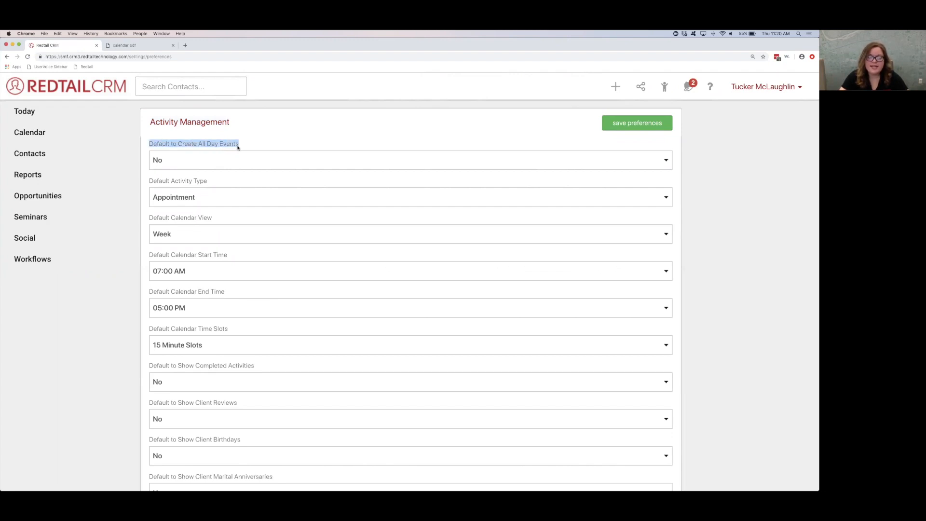
Step: Start a new activity to check its default start and end times, and cancel it without creating anything
{"action": "left_click", "coordinate": [613, 87]}
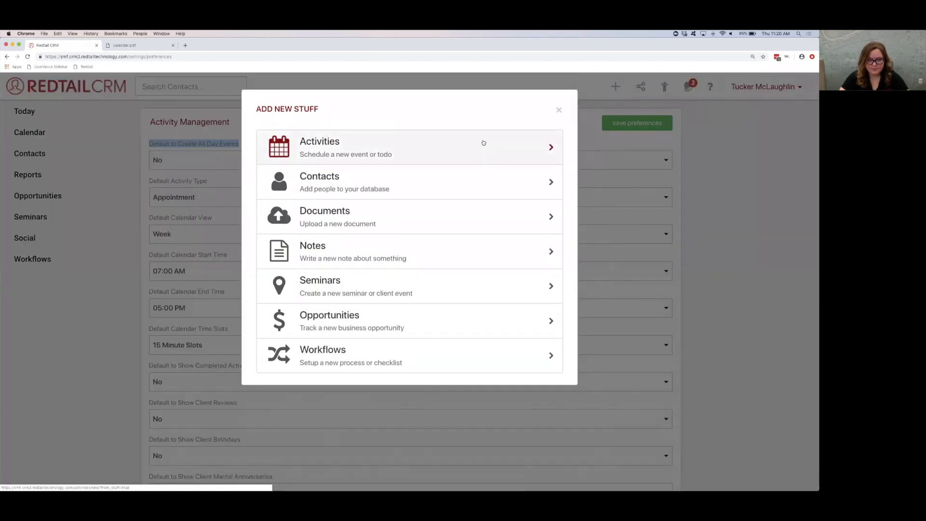
{"action": "left_click", "coordinate": [483, 143]}
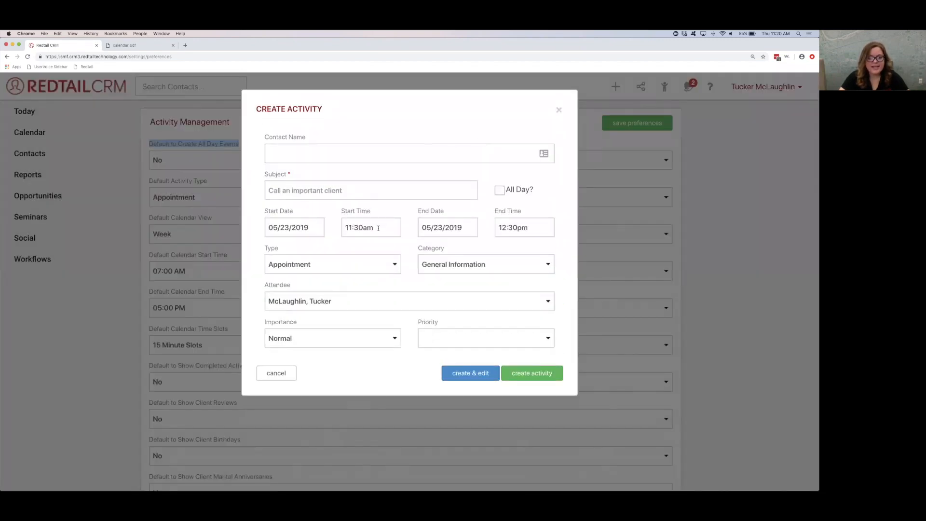
{"action": "left_click", "coordinate": [377, 228]}
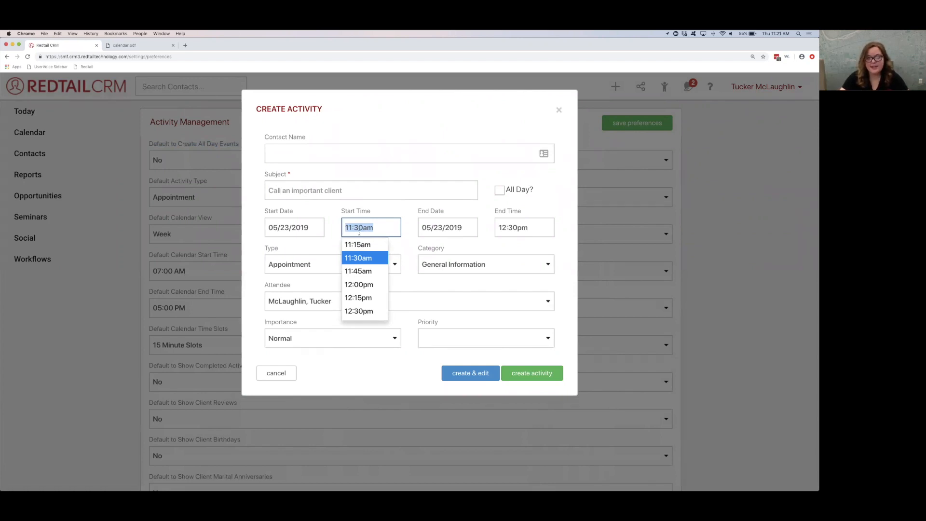
{"action": "left_click", "coordinate": [332, 230]}
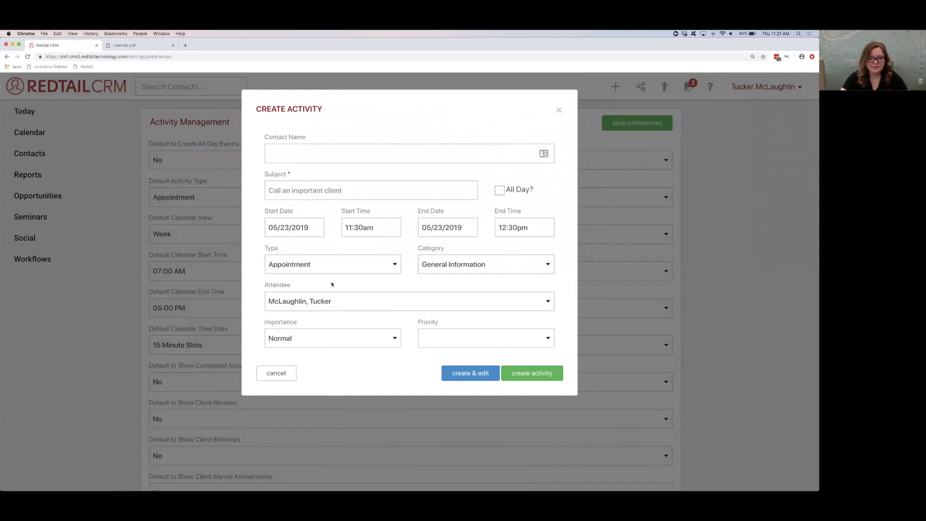
{"action": "scroll", "coordinate": [286, 375], "scroll_direction": "down", "scroll_amount": 3}
{"action": "left_click", "coordinate": [285, 374]}
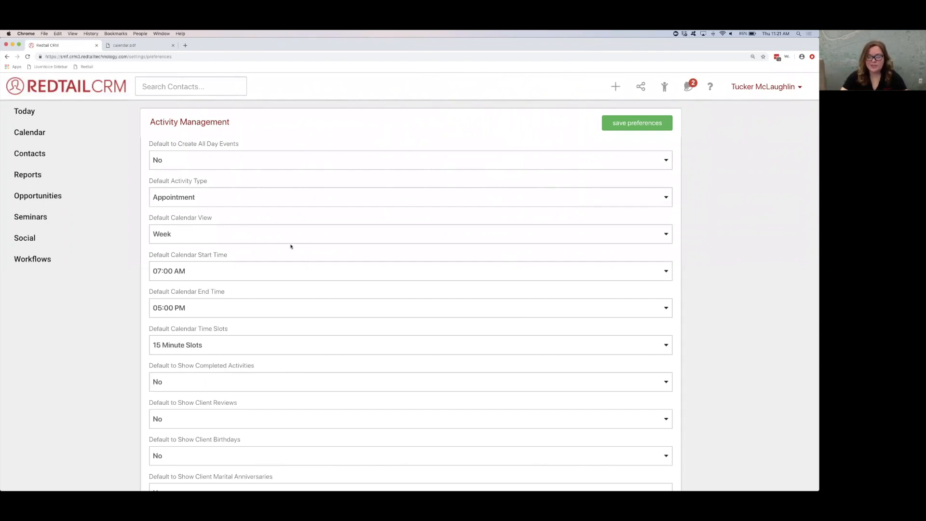
Step: Set Default to Create All Day Events to Yes and save the preferences
{"action": "left_click", "coordinate": [185, 162]}
{"action": "left_click", "coordinate": [176, 155]}
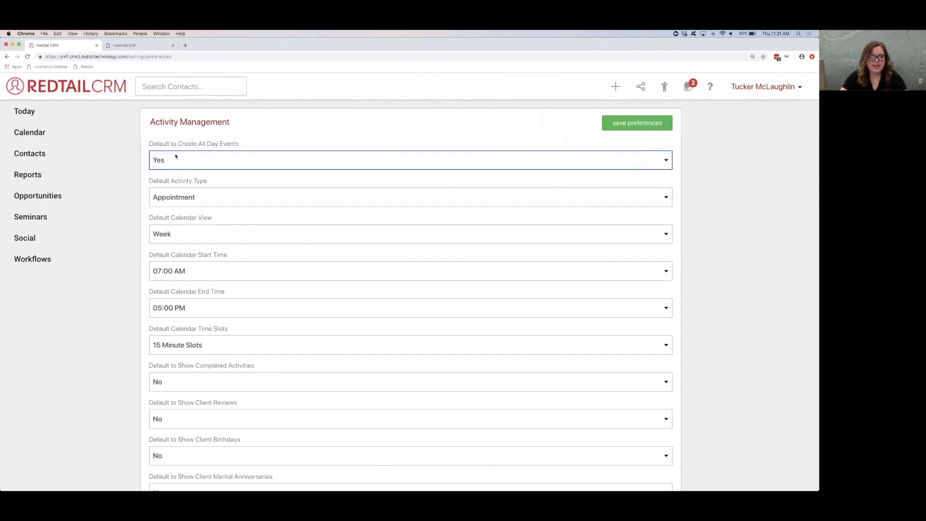
{"action": "left_click", "coordinate": [608, 123]}
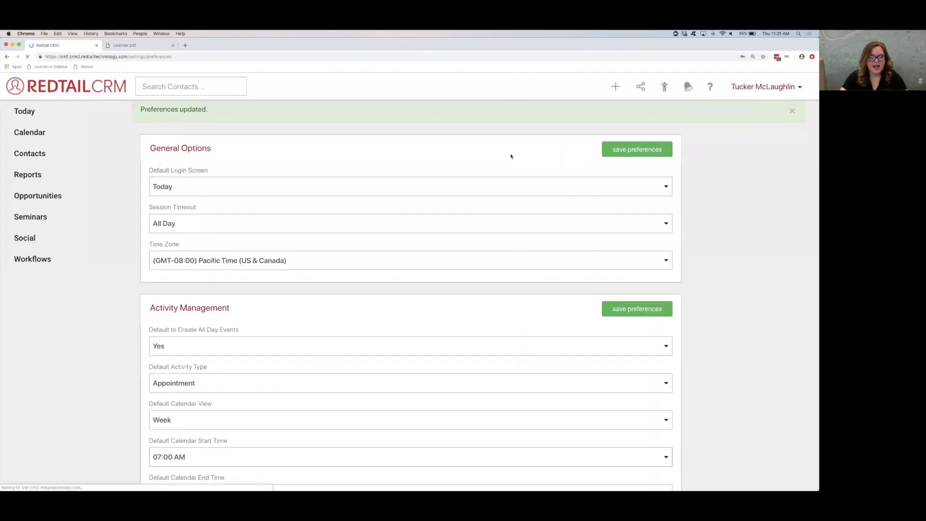
Step: Check the All Day default in a blank new activity form and close it without creating the activity
{"action": "scroll", "coordinate": [511, 156], "scroll_direction": "down", "scroll_amount": 4}
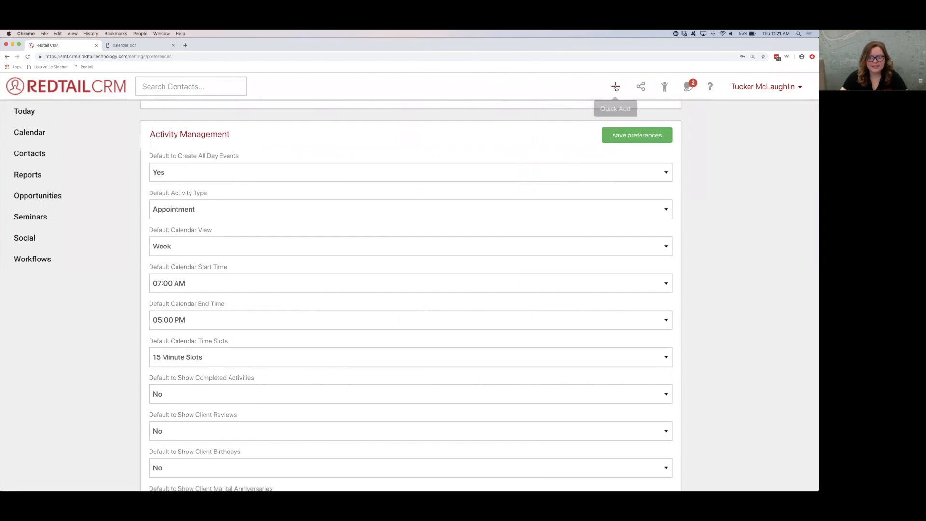
{"action": "left_click", "coordinate": [615, 87]}
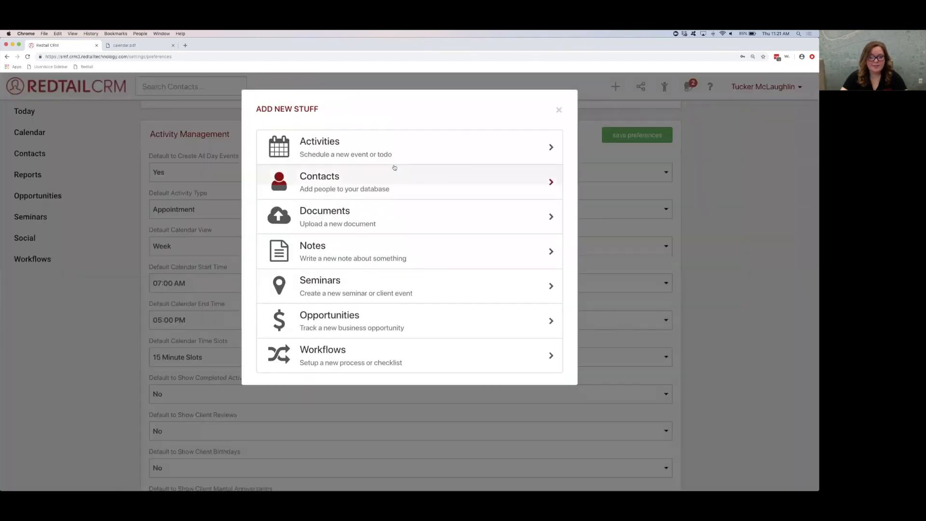
{"action": "left_click", "coordinate": [394, 153]}
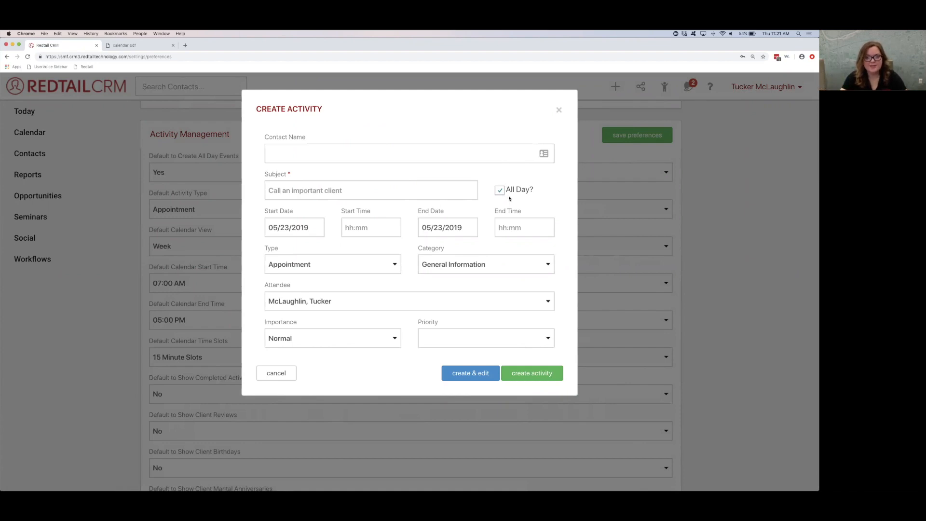
{"action": "left_click", "coordinate": [558, 110]}
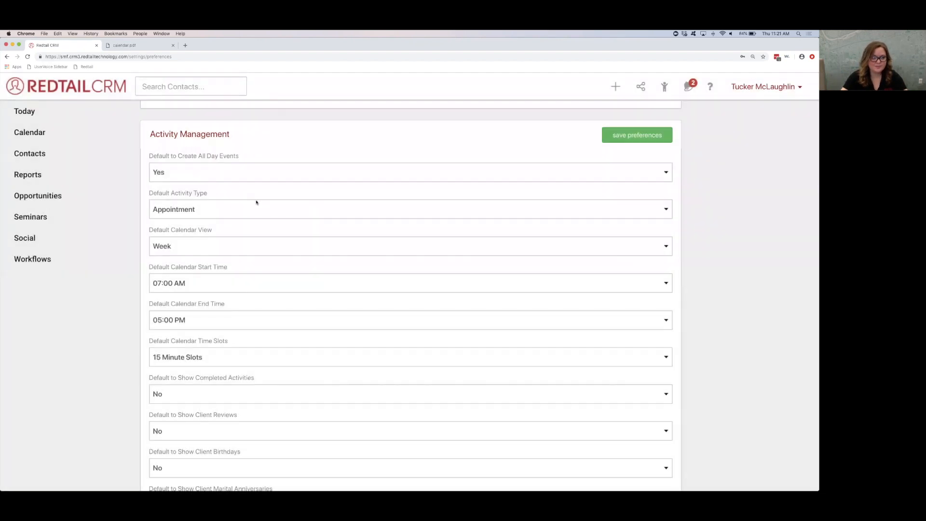
Step: Set the Default Activity Type to Task and save the preferences
{"action": "left_click_drag", "start_coordinate": [149, 192], "coordinate": [222, 196]}
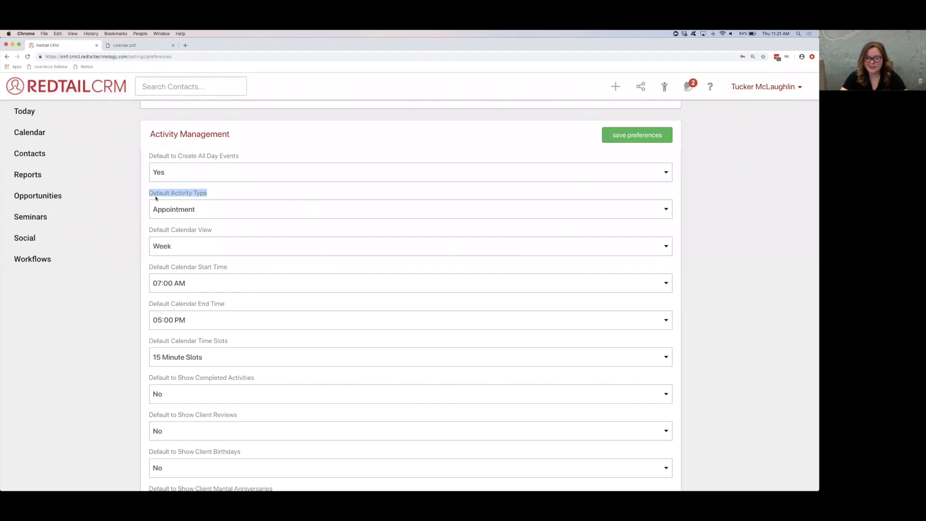
{"action": "left_click", "coordinate": [193, 203]}
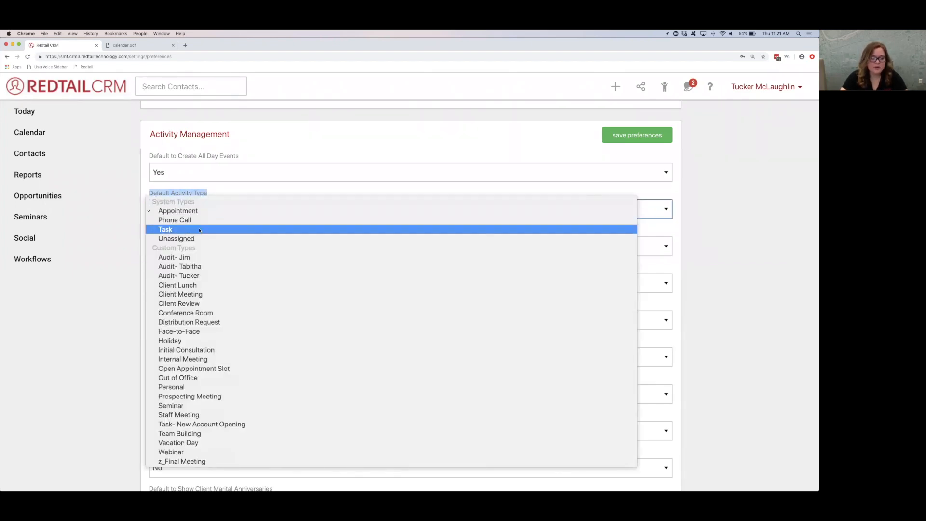
{"action": "left_click", "coordinate": [186, 229]}
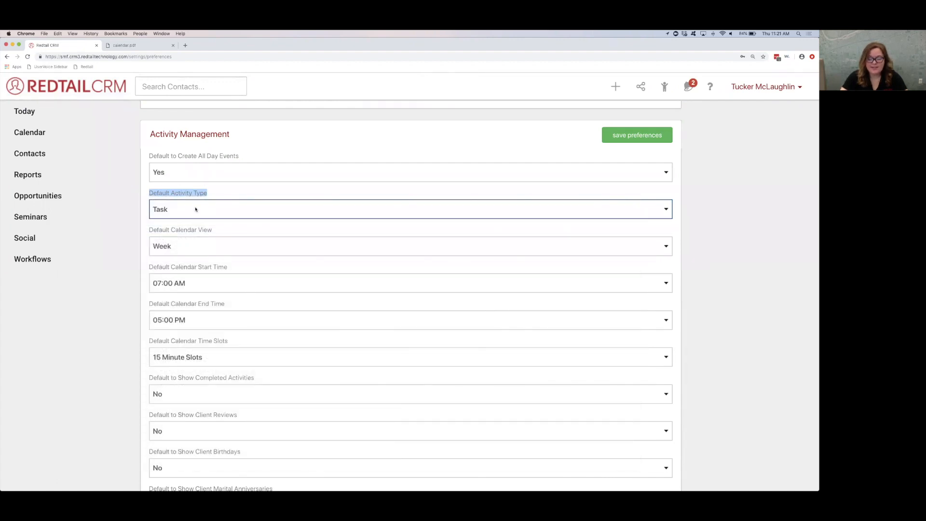
{"action": "left_click", "coordinate": [627, 134]}
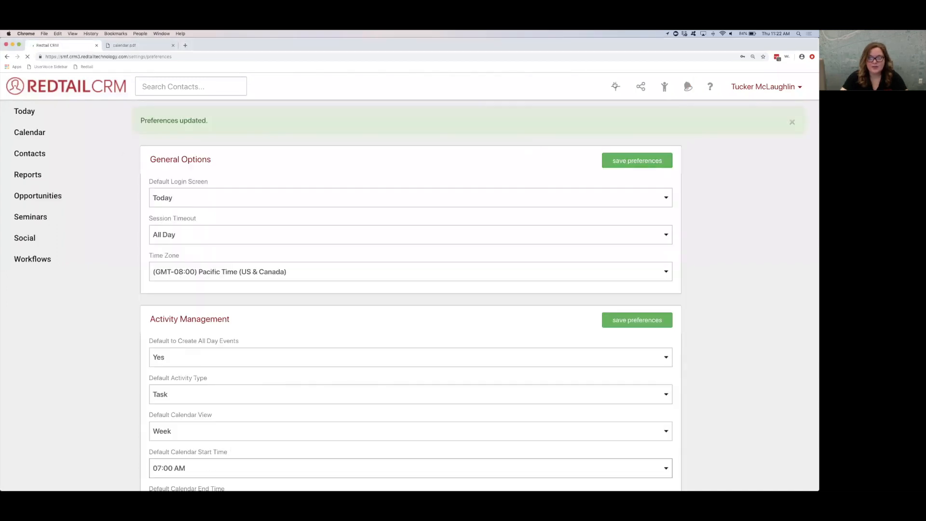
Step: Check the default type in a blank new activity form and close it without creating the activity
{"action": "left_click", "coordinate": [616, 86]}
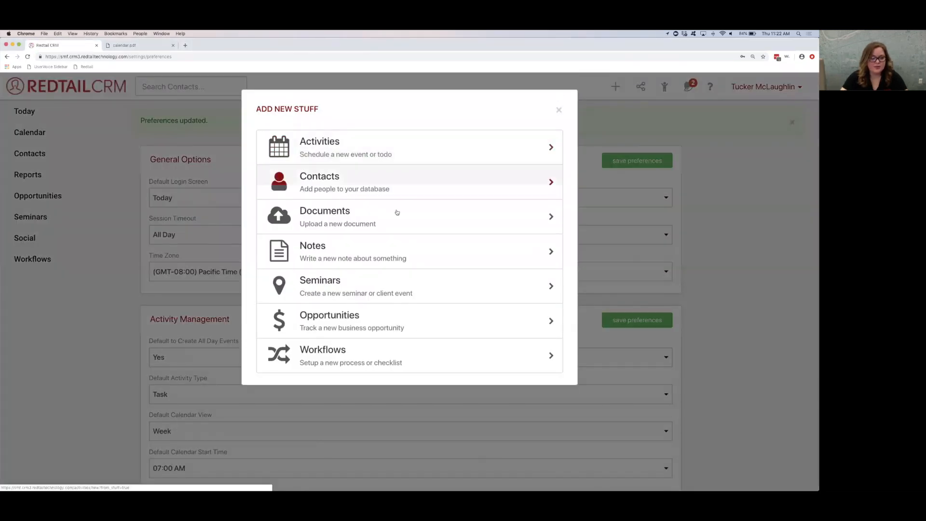
{"action": "left_click", "coordinate": [355, 148]}
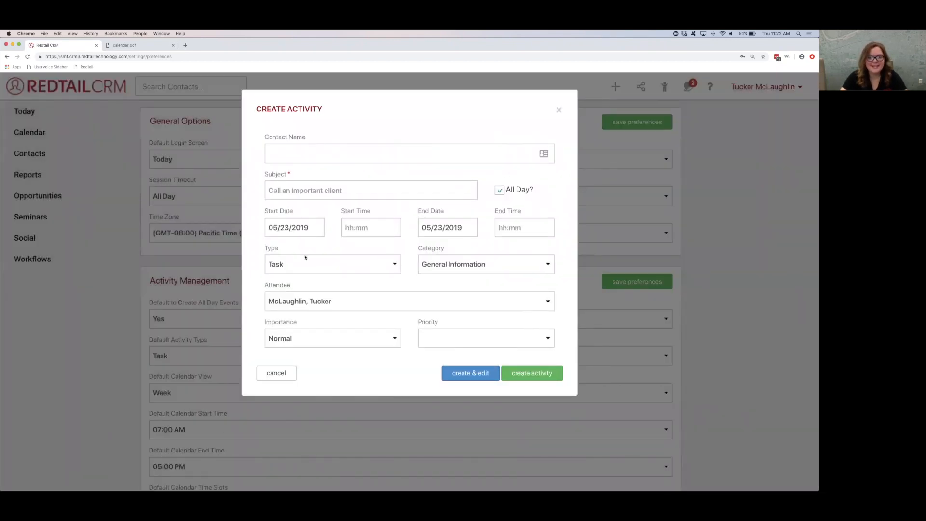
{"action": "left_click", "coordinate": [558, 109]}
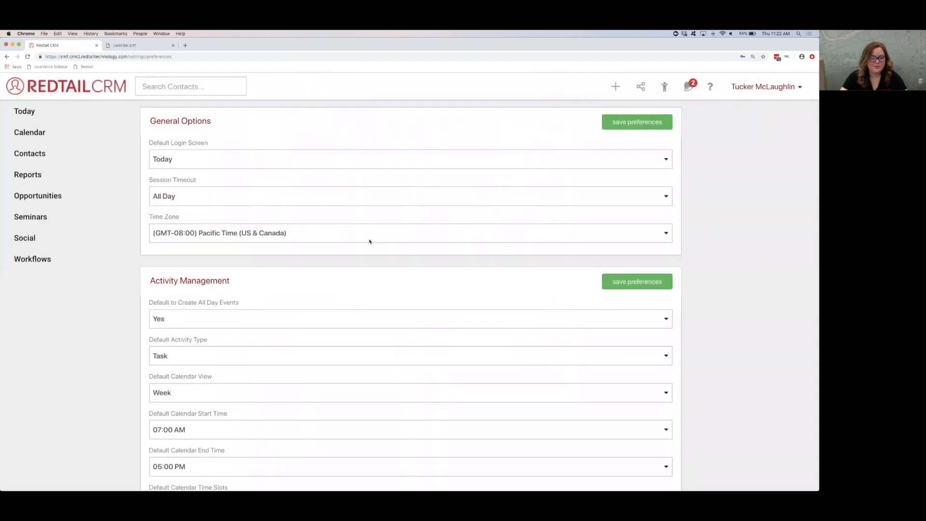
Step: Examine the options available for the Default Calendar View preference and leave the list without choosing another one
{"action": "scroll", "coordinate": [370, 241], "scroll_direction": "down", "scroll_amount": 5}
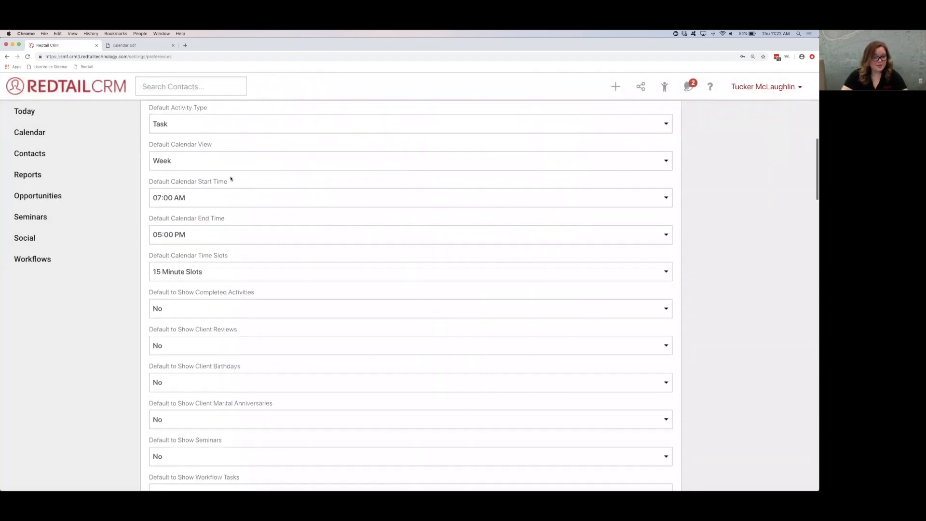
{"action": "left_click_drag", "start_coordinate": [215, 145], "coordinate": [150, 145]}
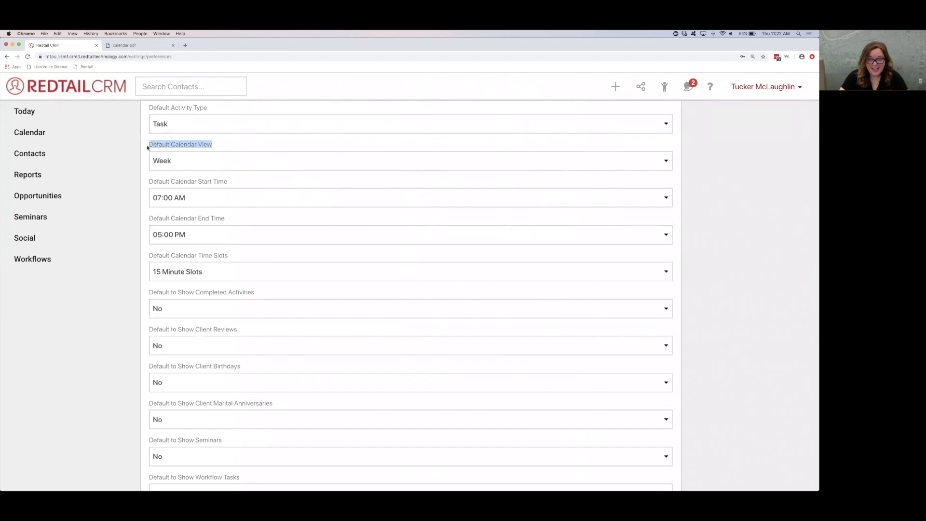
{"action": "left_click", "coordinate": [151, 146]}
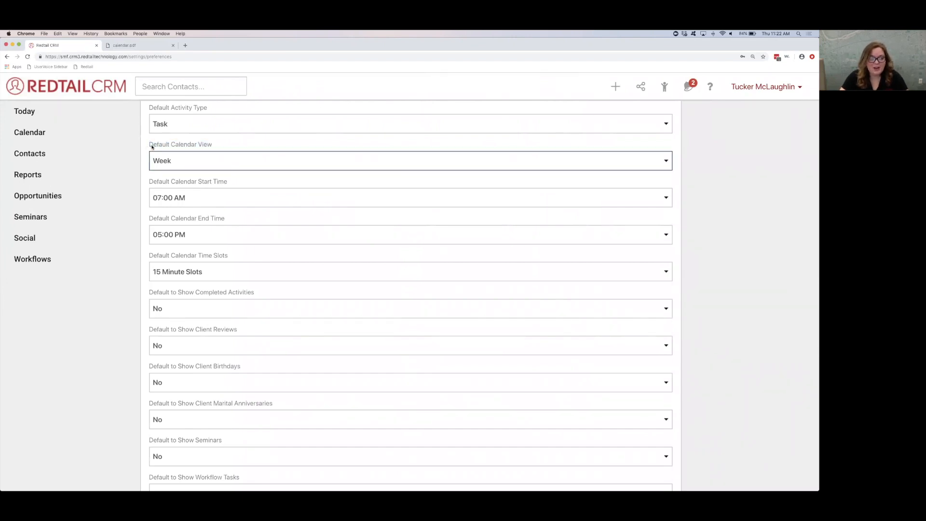
{"action": "left_click_drag", "start_coordinate": [150, 145], "coordinate": [220, 143]}
{"action": "left_click", "coordinate": [210, 161]}
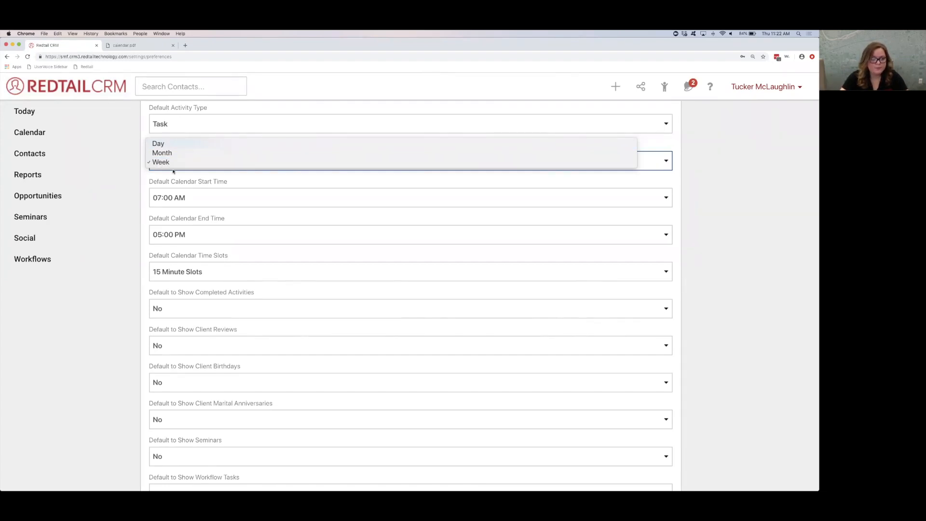
{"action": "left_click", "coordinate": [183, 187]}
{"action": "left_click", "coordinate": [200, 185]}
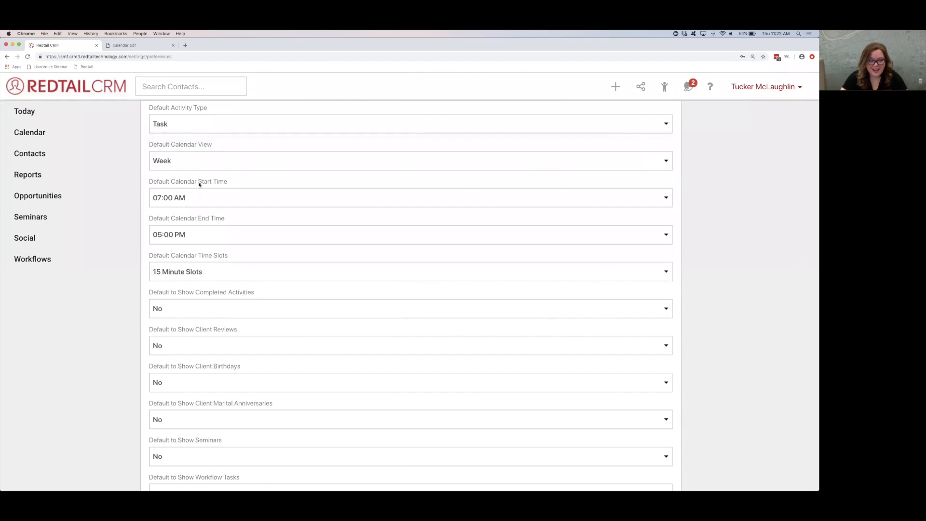
Step: Try 05:00 AM and 10:00 AM as the Default Calendar Start Time, finishing with it set to 08:00 AM
{"action": "left_click_drag", "start_coordinate": [198, 181], "coordinate": [246, 183]}
{"action": "left_click", "coordinate": [191, 200]}
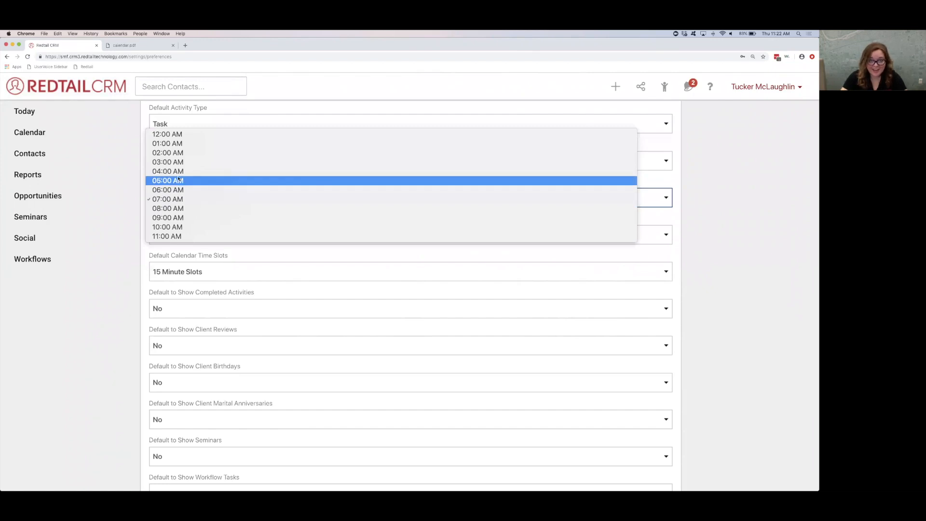
{"action": "left_click", "coordinate": [177, 179]}
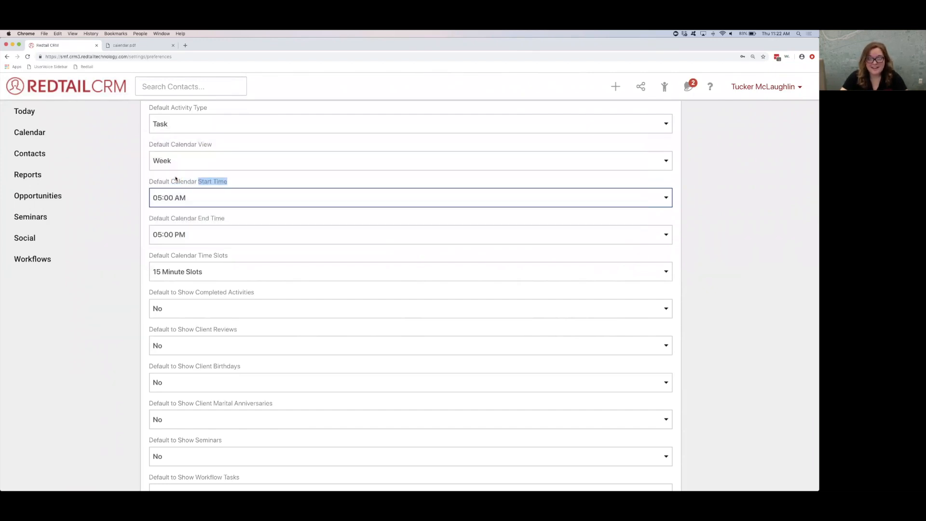
{"action": "left_click", "coordinate": [192, 199]}
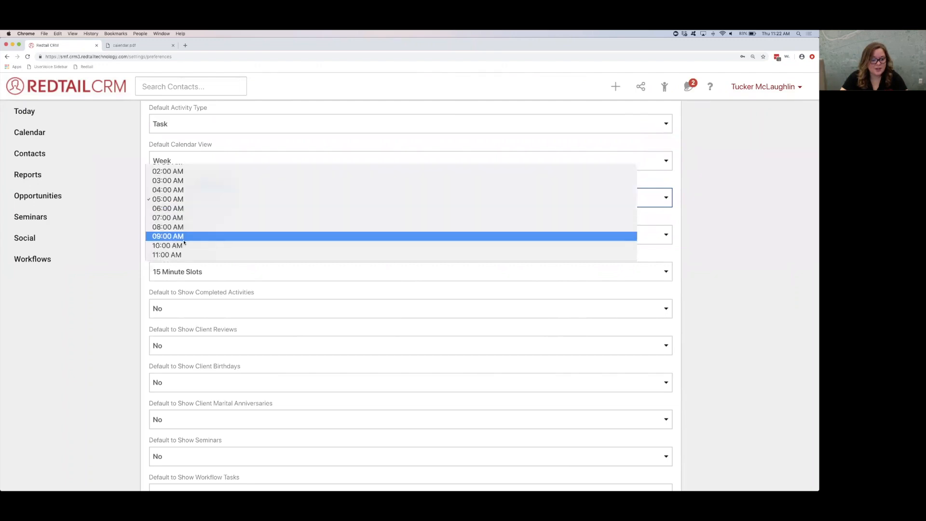
{"action": "left_click", "coordinate": [182, 246]}
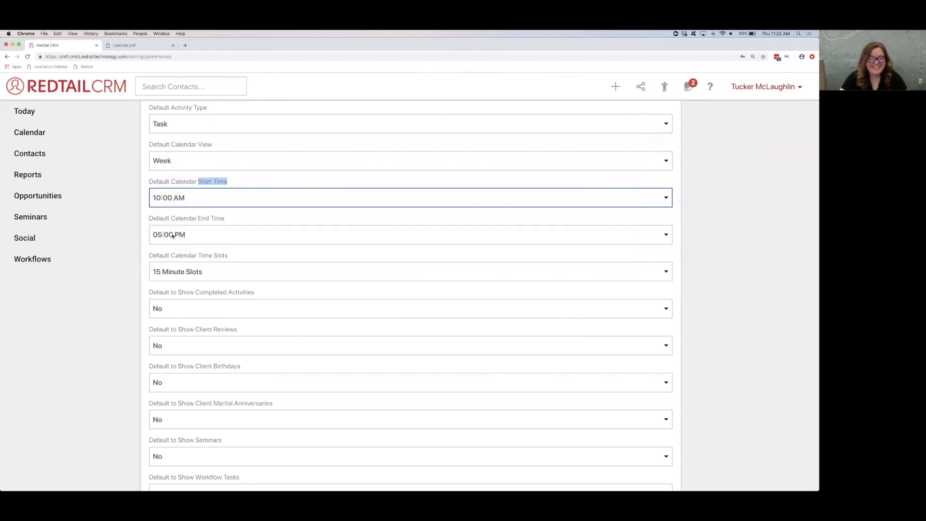
{"action": "left_click", "coordinate": [186, 201]}
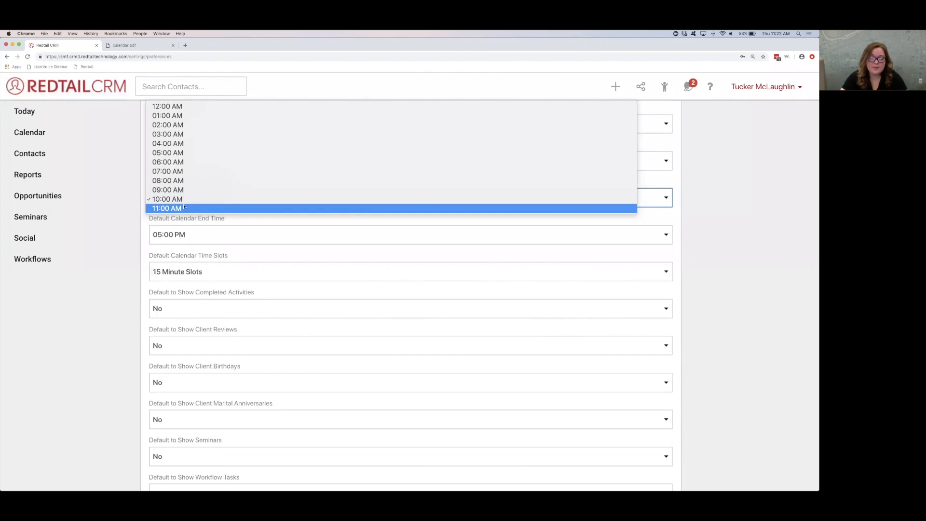
{"action": "left_click", "coordinate": [173, 180]}
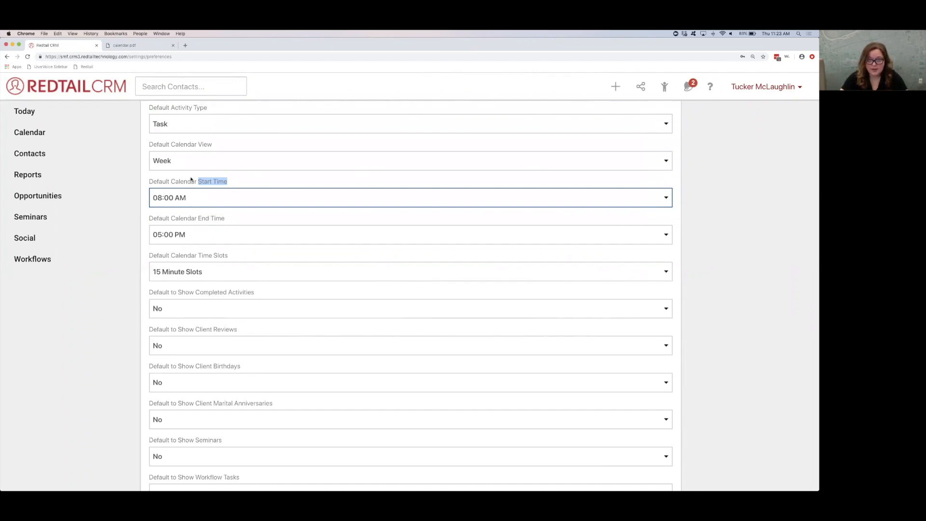
{"action": "left_click", "coordinate": [191, 180]}
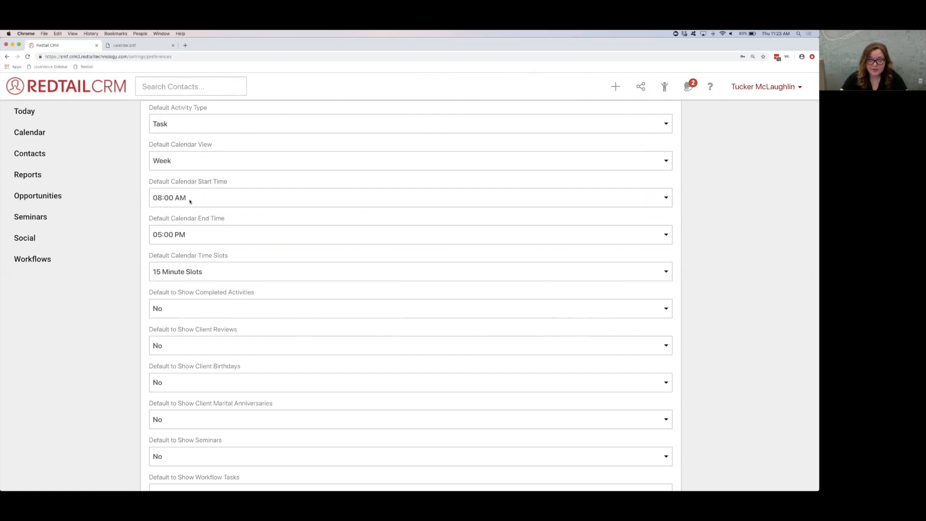
Step: Set the Default Calendar End Time to 09:00 PM
{"action": "left_click", "coordinate": [196, 231]}
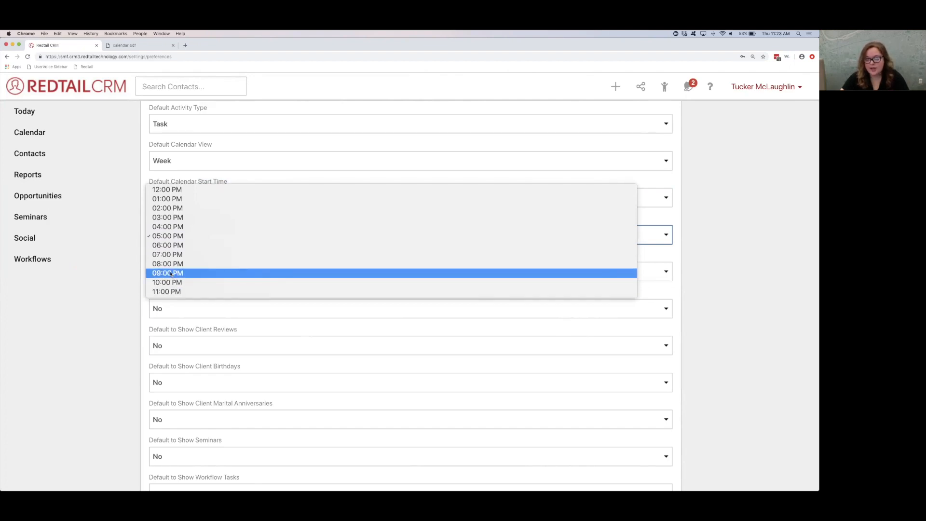
{"action": "key", "text": "Escape"}
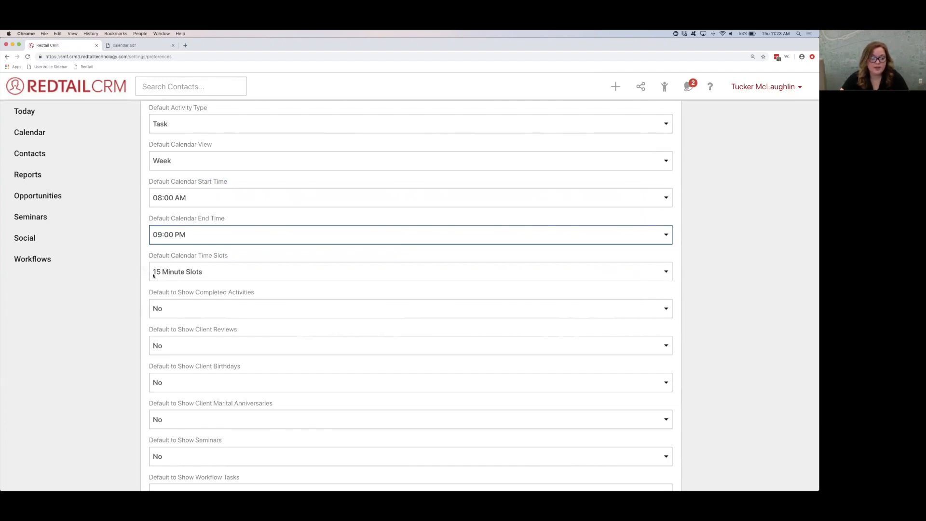
{"action": "key", "text": "Tab"}
Step: Examine the options for Default Calendar Time Slots, keep 15 Minute Slots, and review the other activity defaults above it
{"action": "scroll", "coordinate": [158, 256], "scroll_direction": "down", "scroll_amount": 3}
{"action": "scroll", "coordinate": [157, 254], "scroll_direction": "down", "scroll_amount": 2}
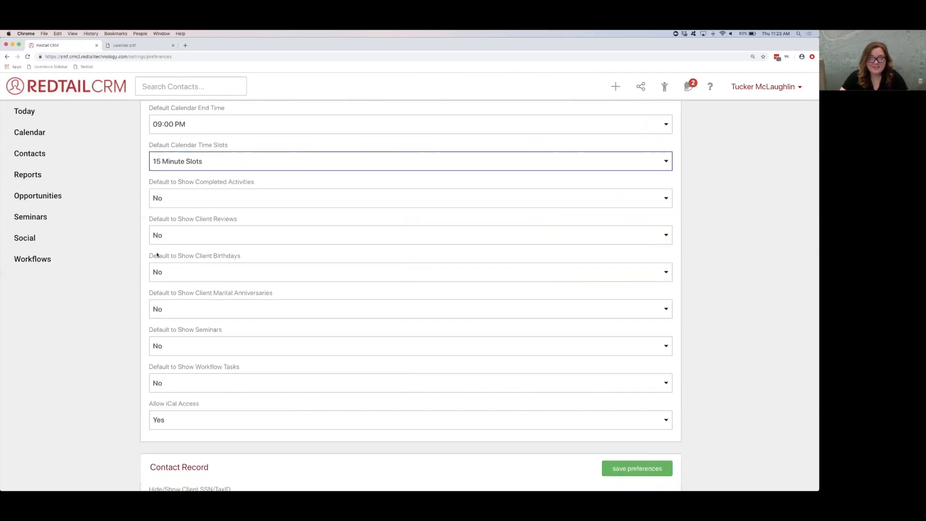
{"action": "left_click", "coordinate": [187, 161]}
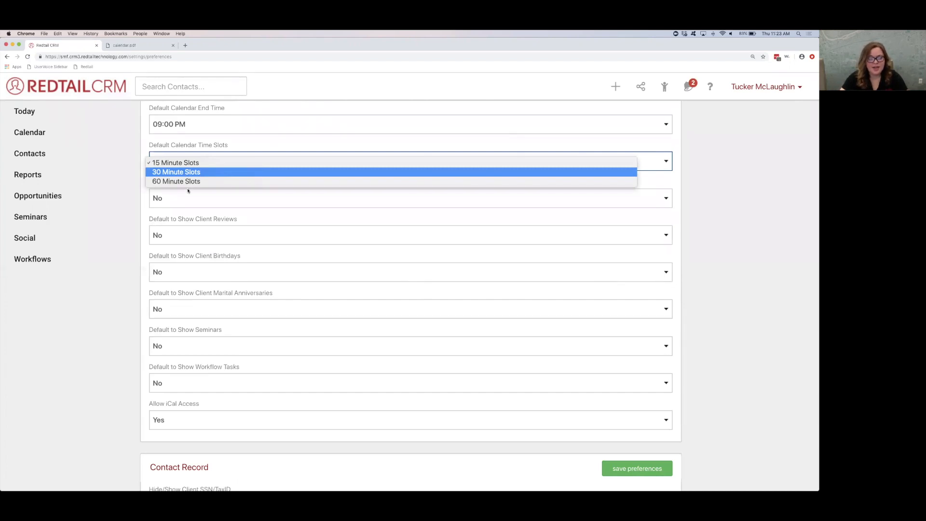
{"action": "left_click", "coordinate": [186, 163]}
{"action": "scroll", "coordinate": [185, 146], "scroll_direction": "up", "scroll_amount": 1}
{"action": "scroll", "coordinate": [185, 145], "scroll_direction": "up", "scroll_amount": 6}
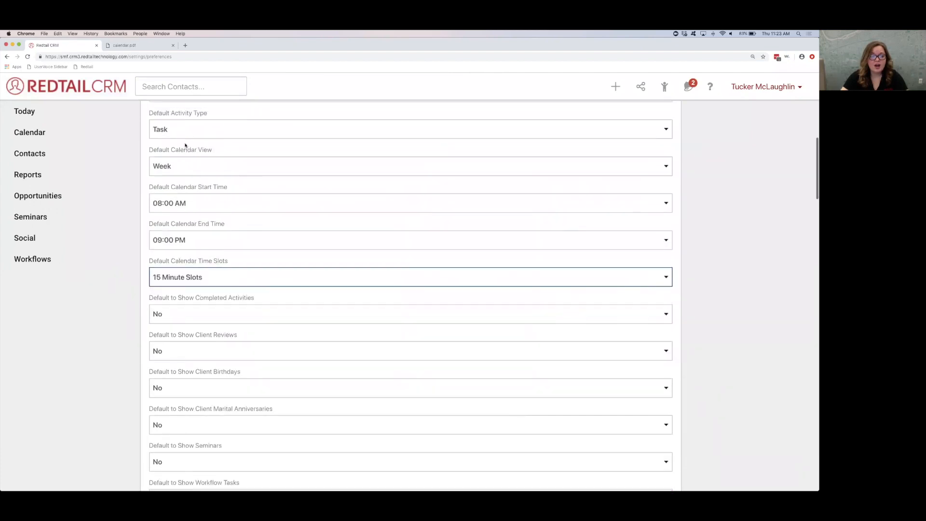
{"action": "scroll", "coordinate": [183, 156], "scroll_direction": "up", "scroll_amount": 1}
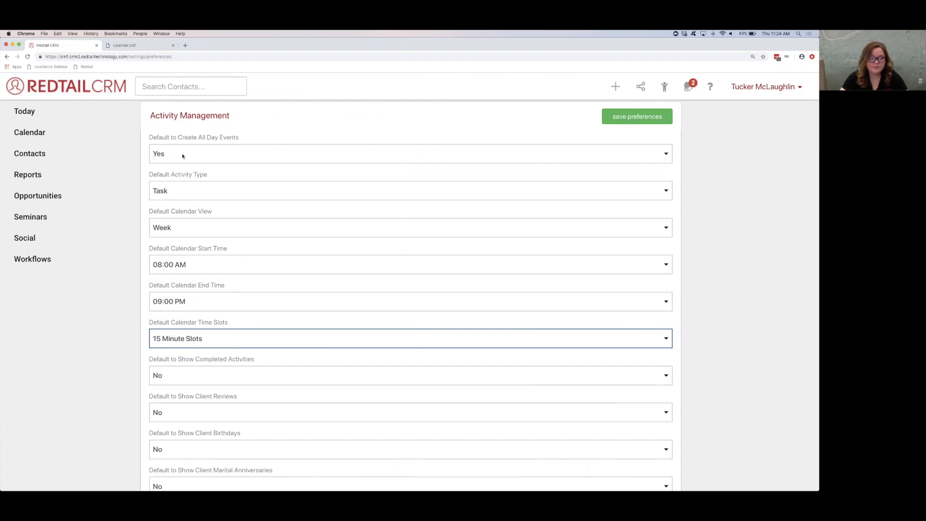
Step: Set the defaults to show completed activities and client reviews on the calendar to Yes
{"action": "scroll", "coordinate": [206, 279], "scroll_direction": "down", "scroll_amount": 3}
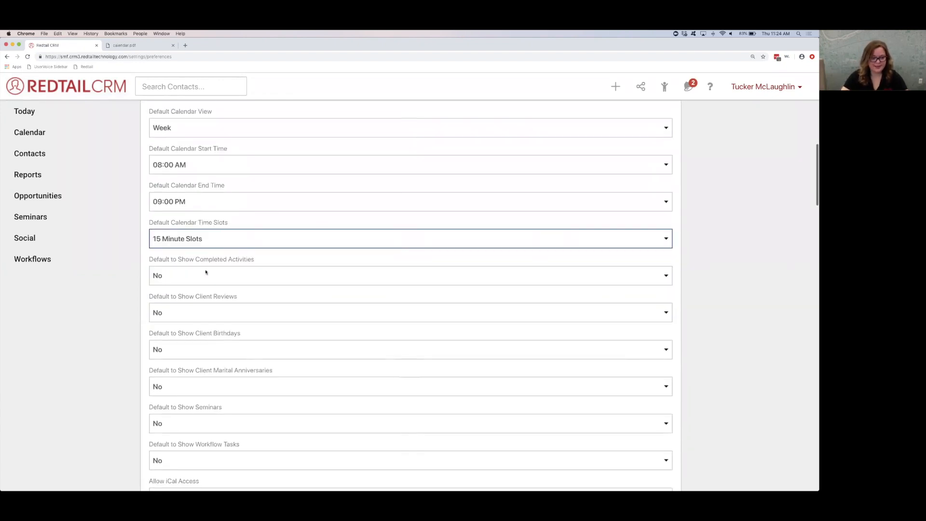
{"action": "scroll", "coordinate": [170, 254], "scroll_direction": "down", "scroll_amount": 2}
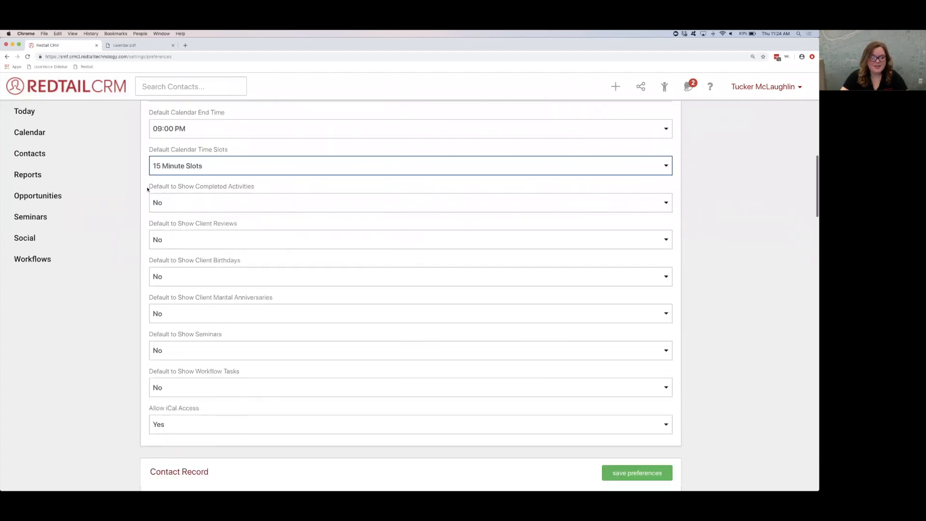
{"action": "triple_click", "coordinate": [258, 190]}
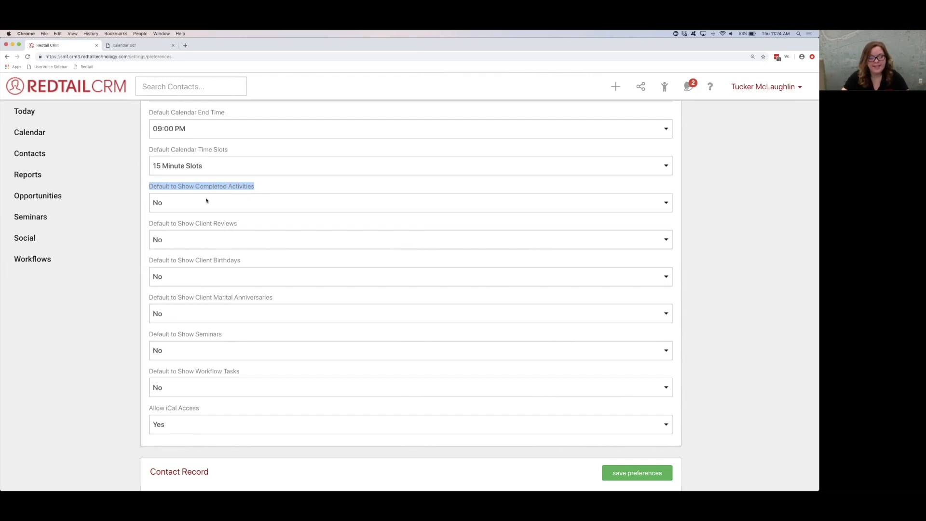
{"action": "left_click", "coordinate": [174, 208]}
{"action": "left_click", "coordinate": [174, 194]}
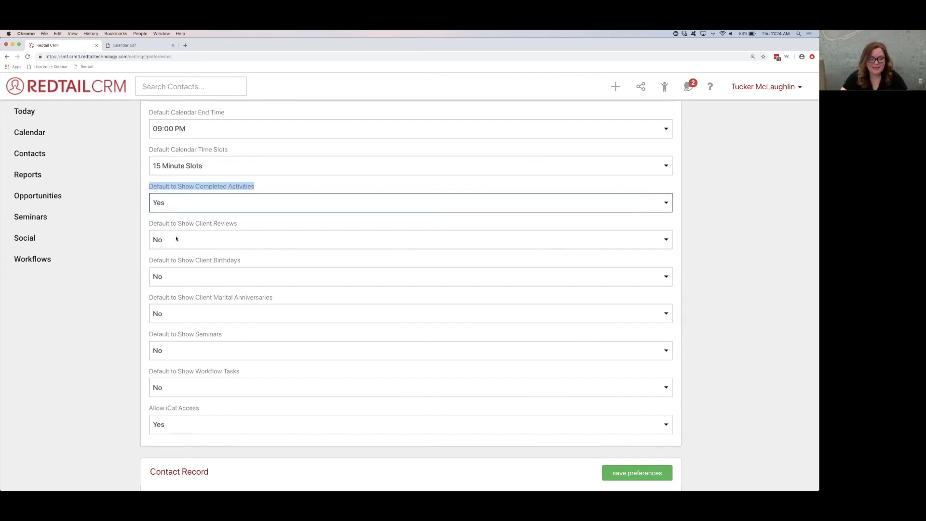
{"action": "left_click", "coordinate": [176, 236]}
{"action": "left_click", "coordinate": [176, 233]}
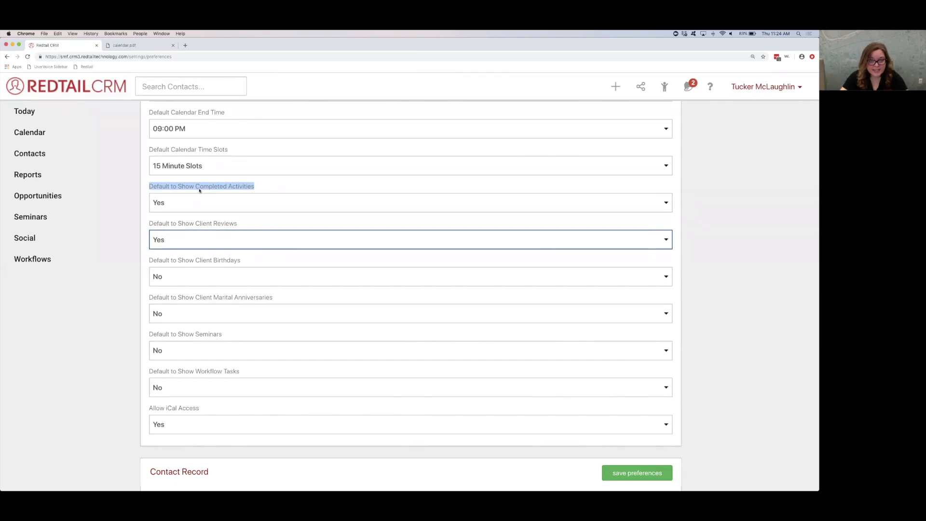
Step: Set the defaults to show client birthdays, client marital anniversaries, seminars and workflow tasks to Yes
{"action": "left_click", "coordinate": [185, 278]}
{"action": "left_click", "coordinate": [185, 268]}
{"action": "left_click", "coordinate": [188, 313]}
{"action": "left_click", "coordinate": [188, 305]}
{"action": "left_click", "coordinate": [187, 352]}
{"action": "left_click", "coordinate": [188, 342]}
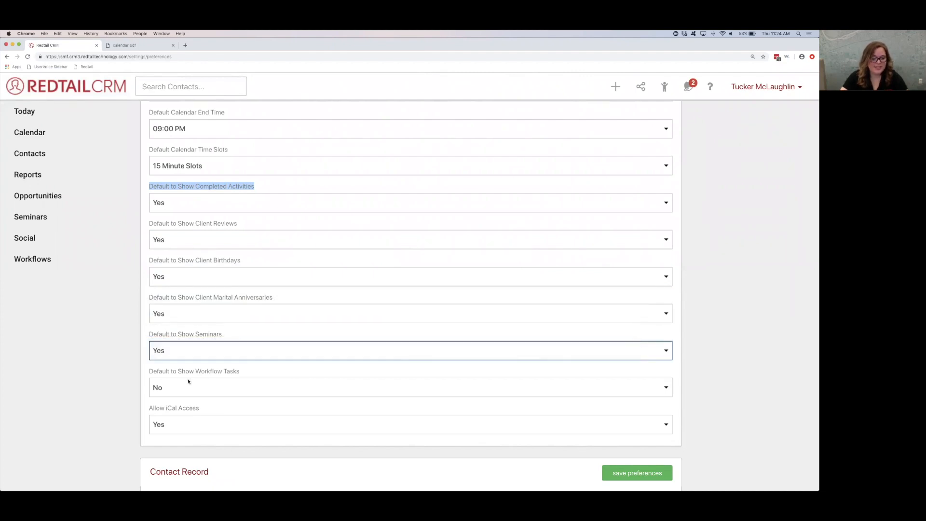
{"action": "left_click", "coordinate": [188, 390]}
{"action": "left_click", "coordinate": [187, 380]}
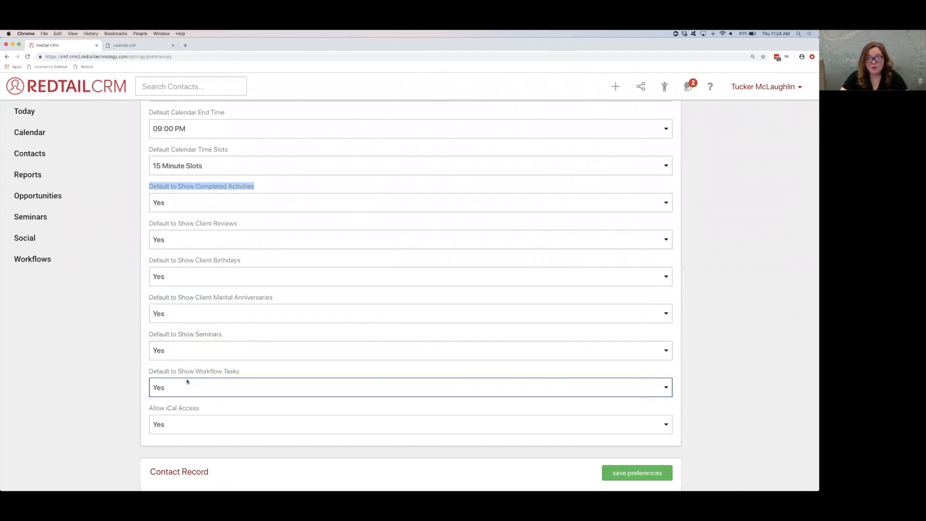
{"action": "left_click", "coordinate": [147, 221]}
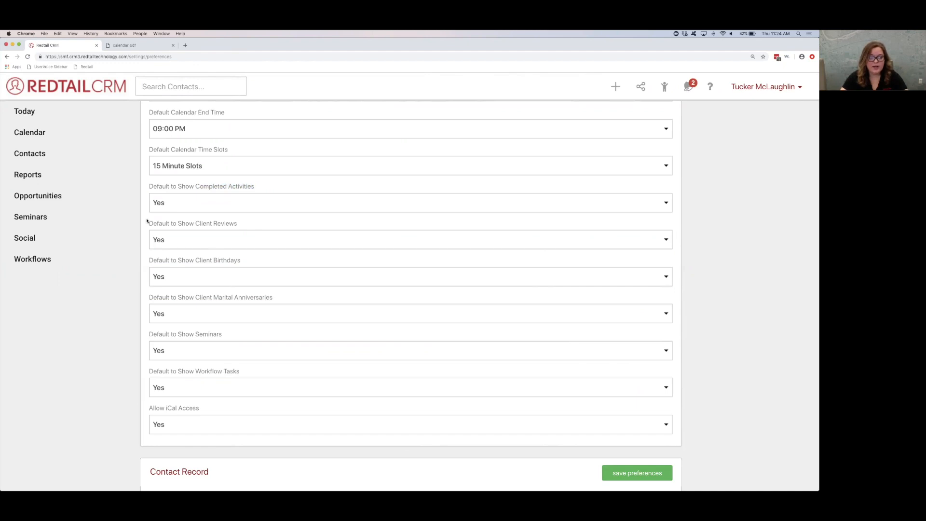
Step: Review the Allow iCal Access preference at the end of the Activity Management section
{"action": "scroll", "coordinate": [177, 243], "scroll_direction": "down", "scroll_amount": 1}
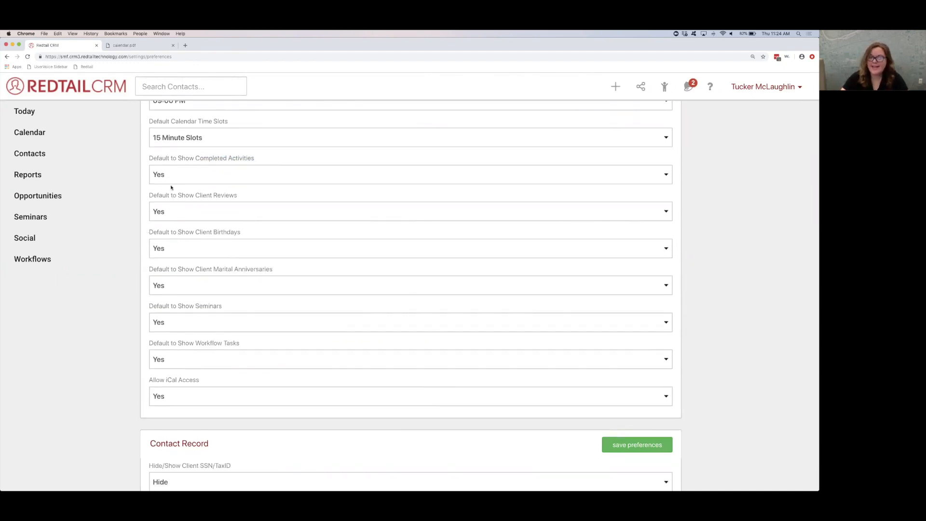
{"action": "scroll", "coordinate": [254, 280], "scroll_direction": "down", "scroll_amount": 2}
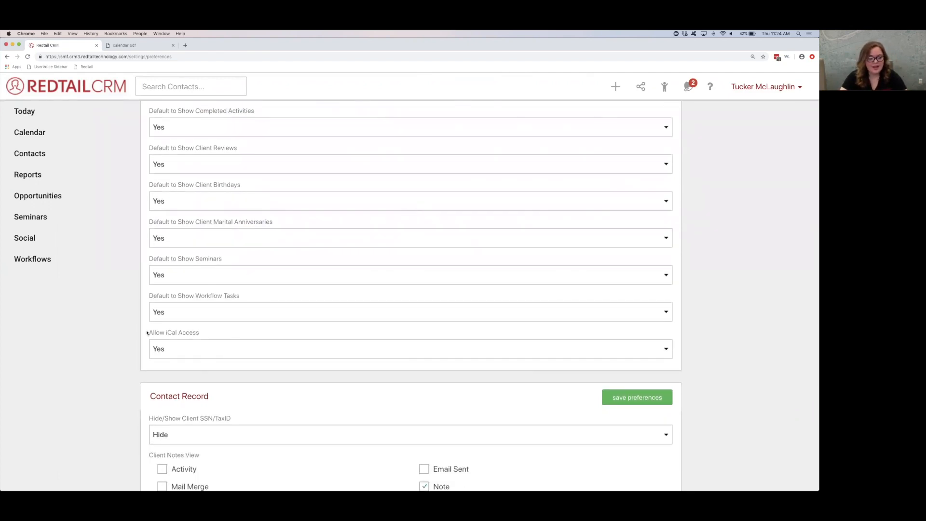
{"action": "left_click_drag", "start_coordinate": [148, 332], "coordinate": [206, 331]}
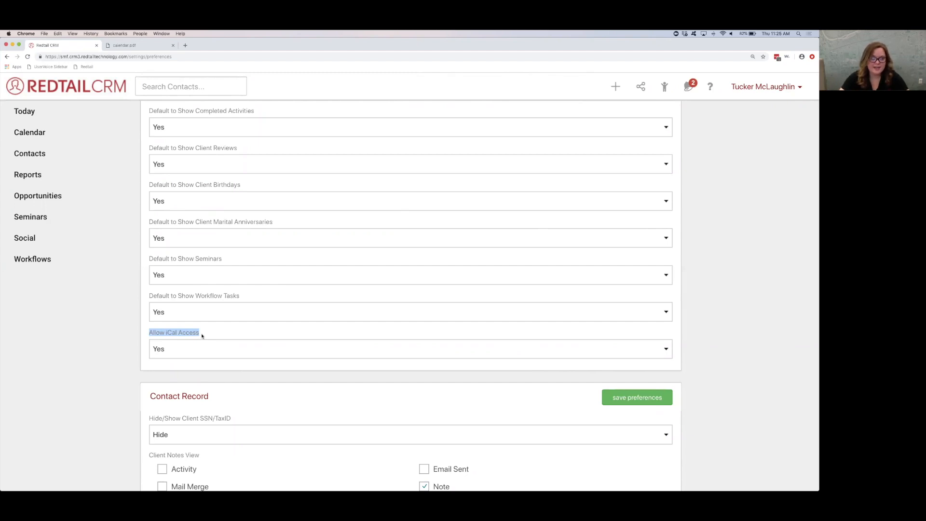
{"action": "left_click", "coordinate": [201, 336]}
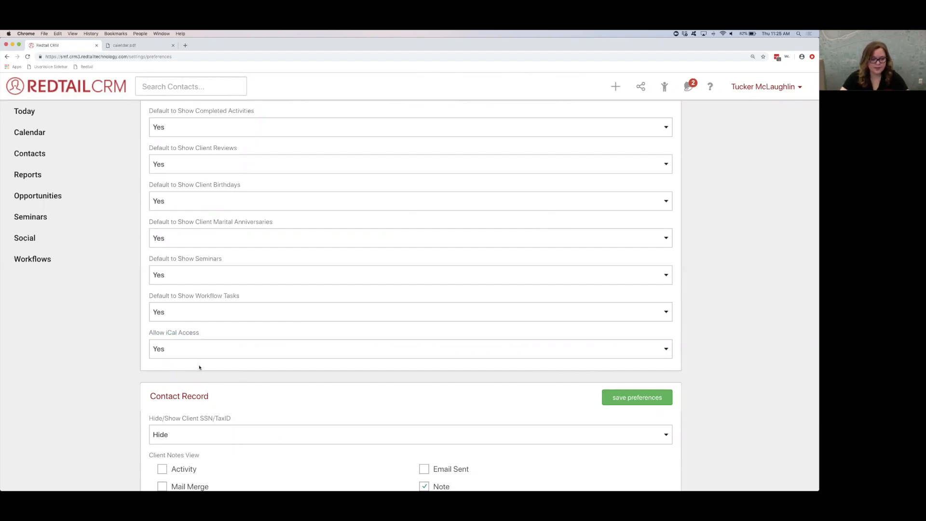
Step: Save the Activity Management preferences
{"action": "scroll", "coordinate": [229, 242], "scroll_direction": "up", "scroll_amount": 5}
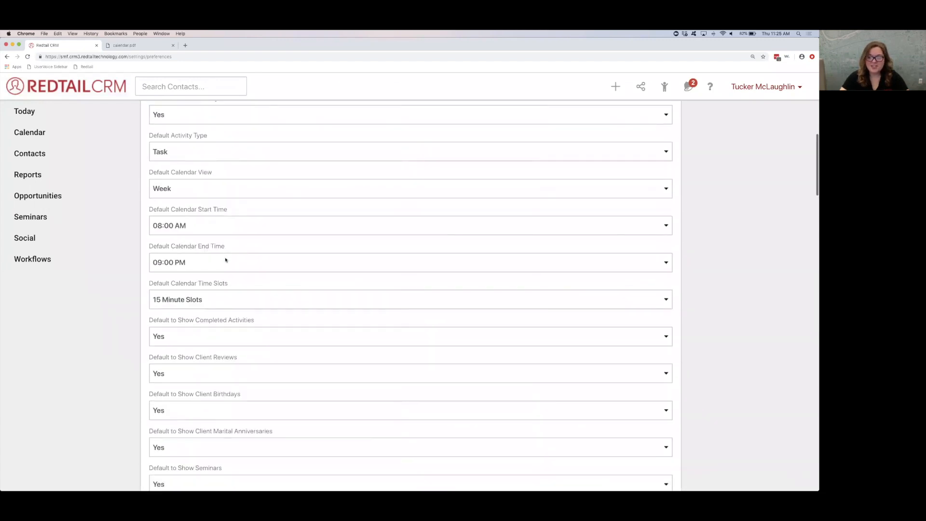
{"action": "scroll", "coordinate": [225, 260], "scroll_direction": "up", "scroll_amount": 3}
{"action": "left_click", "coordinate": [616, 187]}
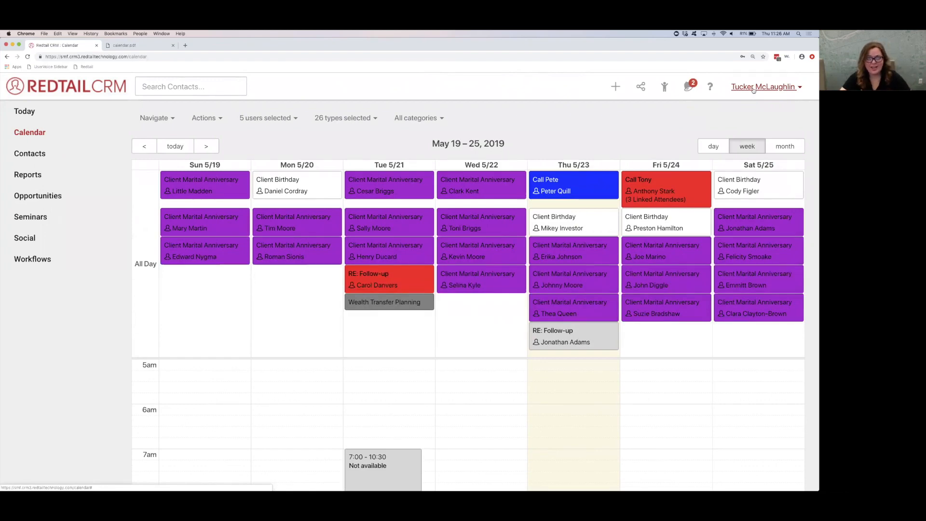
Step: Open the user preferences and set the Default Login Screen to Calendar
{"action": "left_click", "coordinate": [753, 90]}
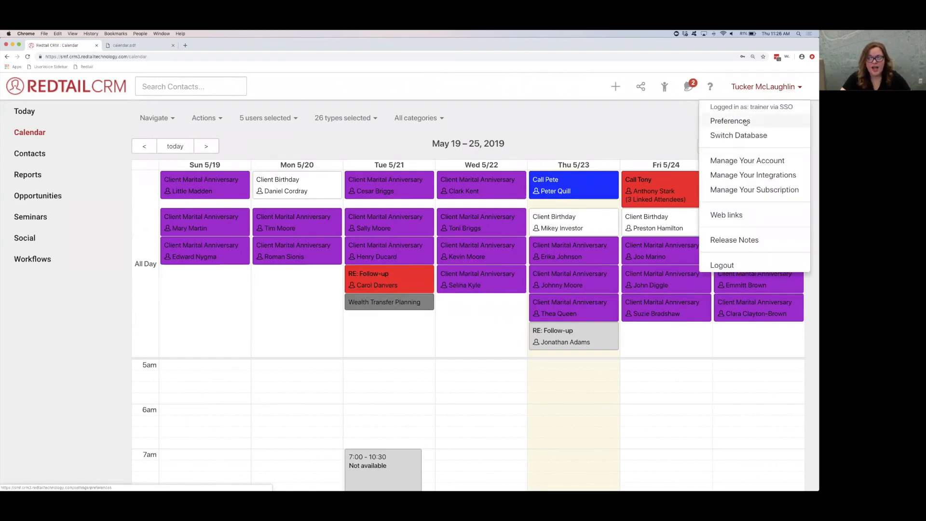
{"action": "left_click", "coordinate": [745, 122]}
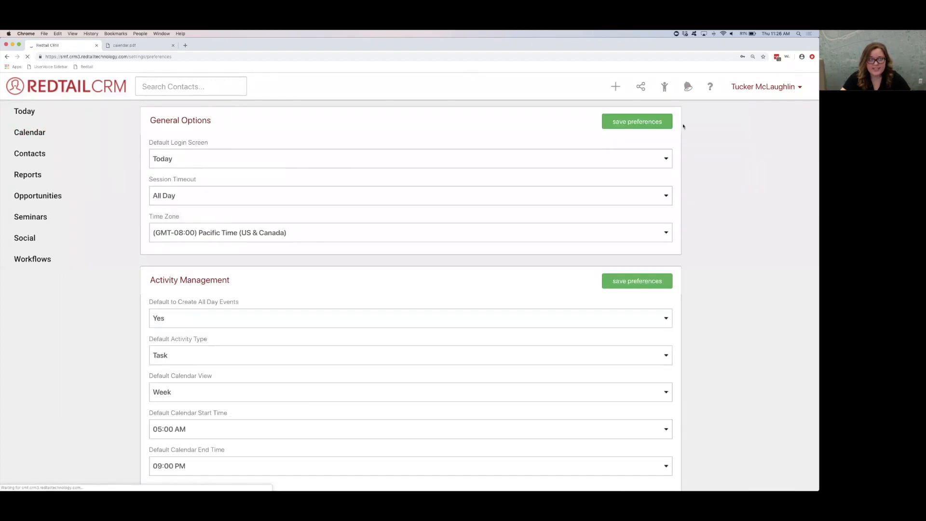
{"action": "left_click_drag", "start_coordinate": [220, 140], "coordinate": [144, 143]}
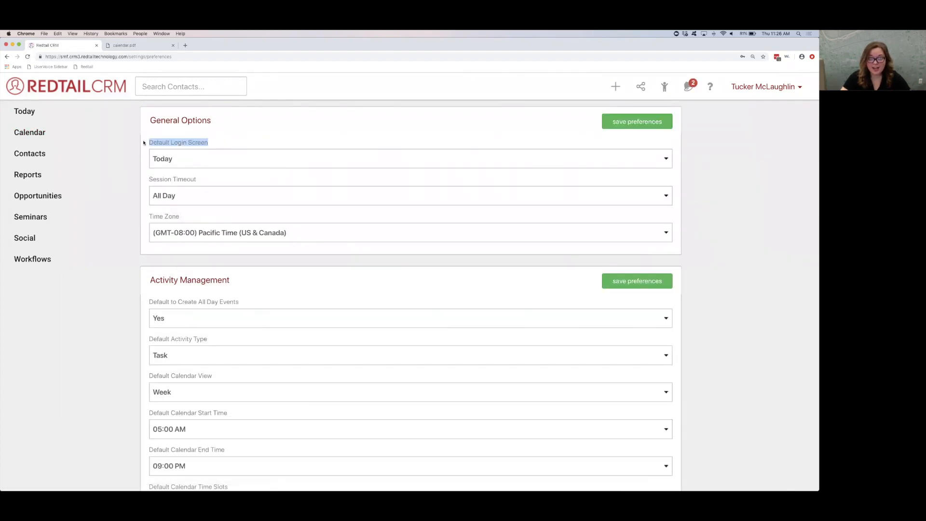
{"action": "left_click", "coordinate": [176, 160]}
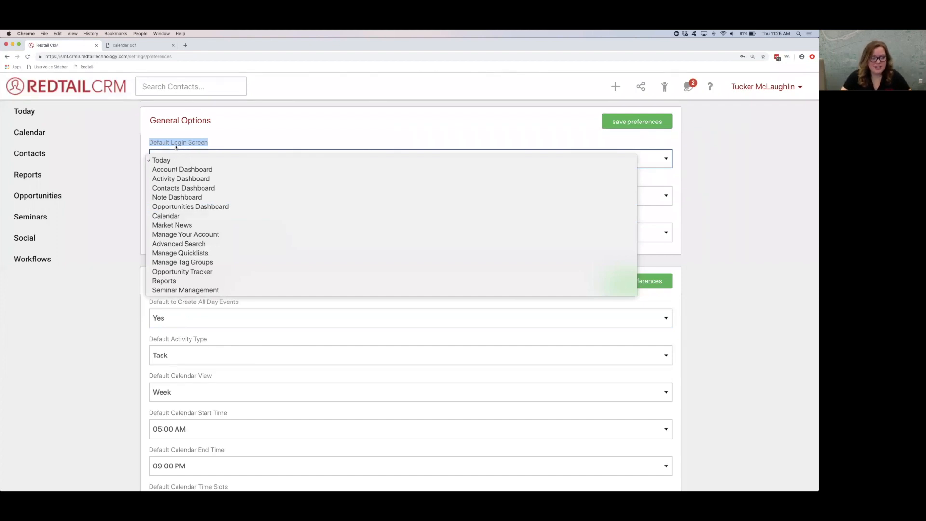
{"action": "left_click", "coordinate": [172, 217]}
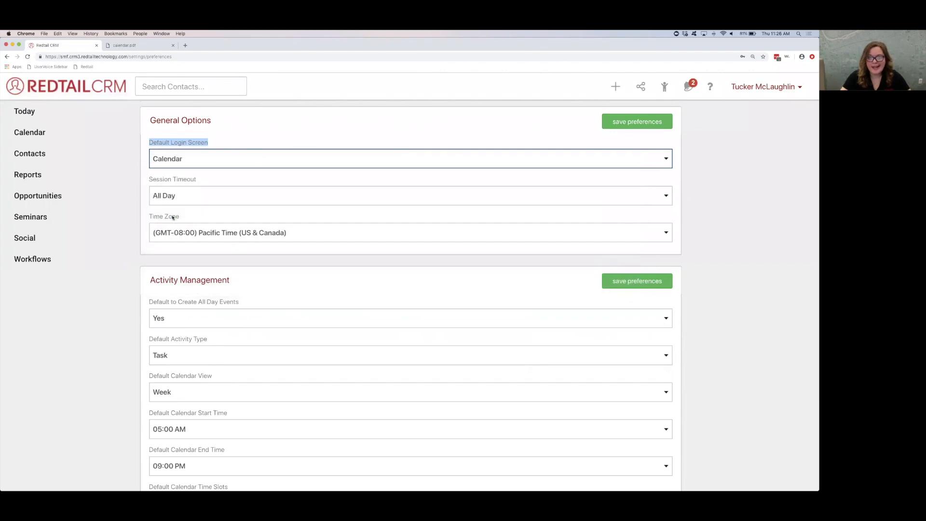
{"action": "left_click", "coordinate": [219, 137]}
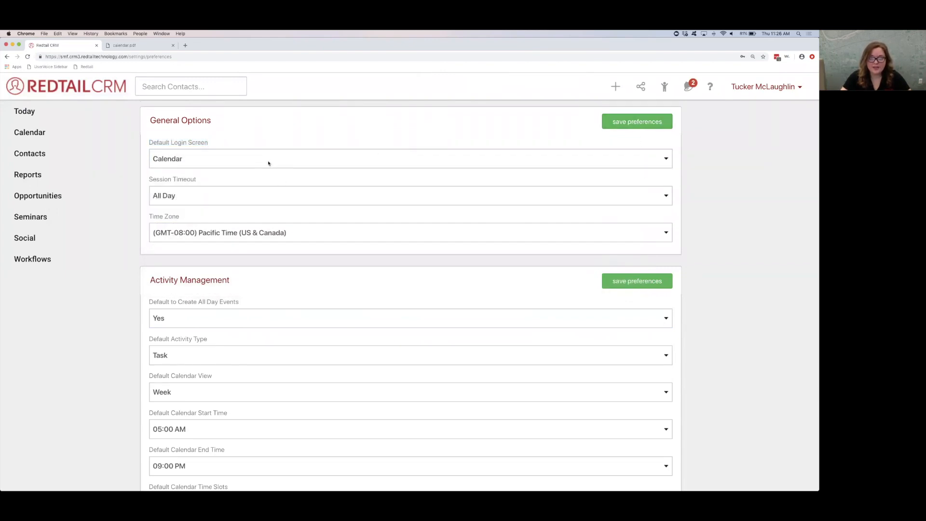
Step: Open the calendar and look over the all-day and timed activities for the week of May 19–25, 2019
{"action": "left_click", "coordinate": [45, 139]}
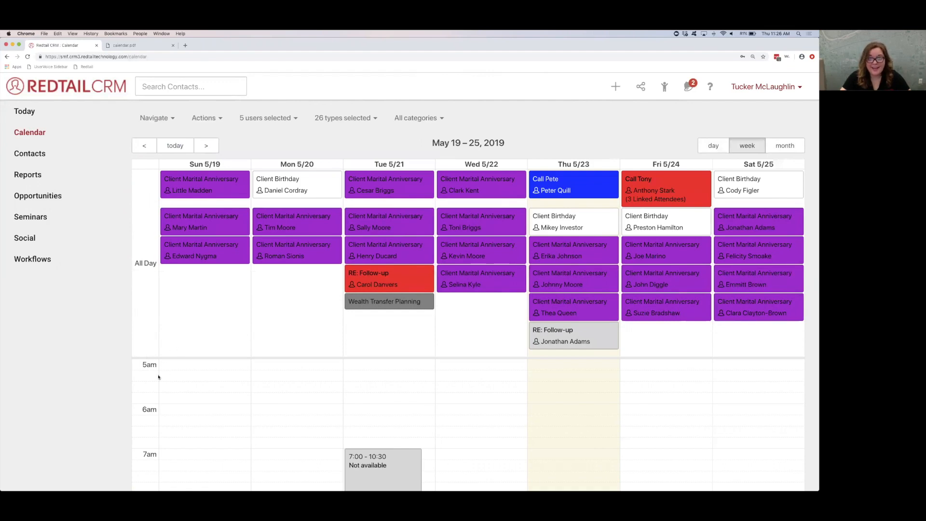
{"action": "scroll", "coordinate": [283, 391], "scroll_direction": "down", "scroll_amount": 5}
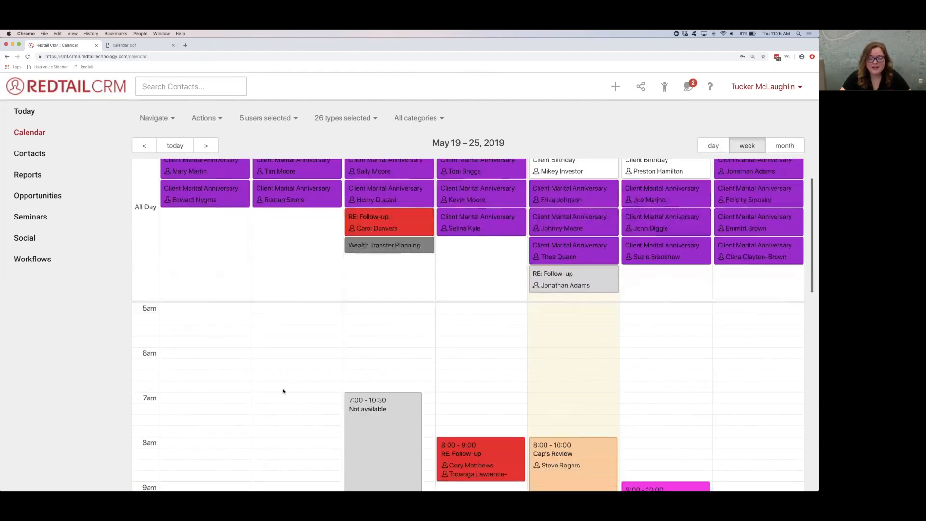
{"action": "scroll", "coordinate": [283, 391], "scroll_direction": "up", "scroll_amount": 5}
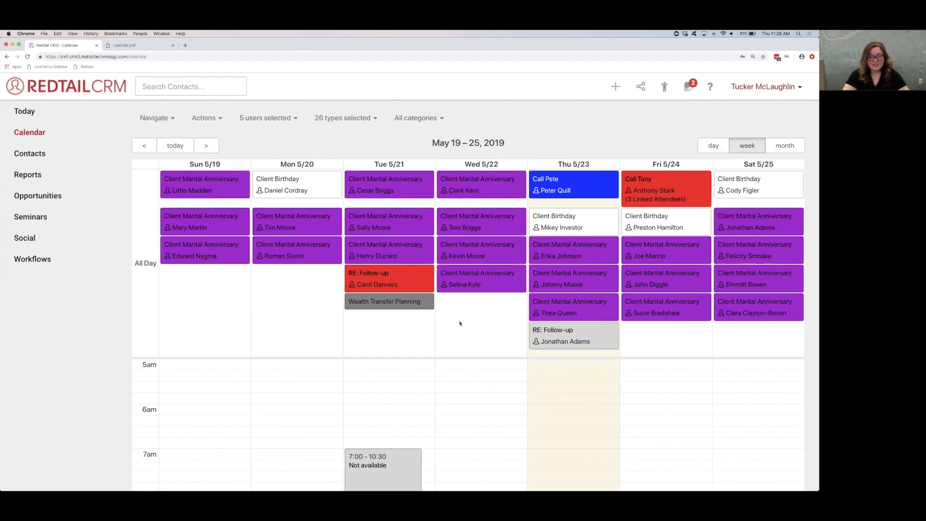
{"action": "scroll", "coordinate": [462, 313], "scroll_direction": "down", "scroll_amount": 4}
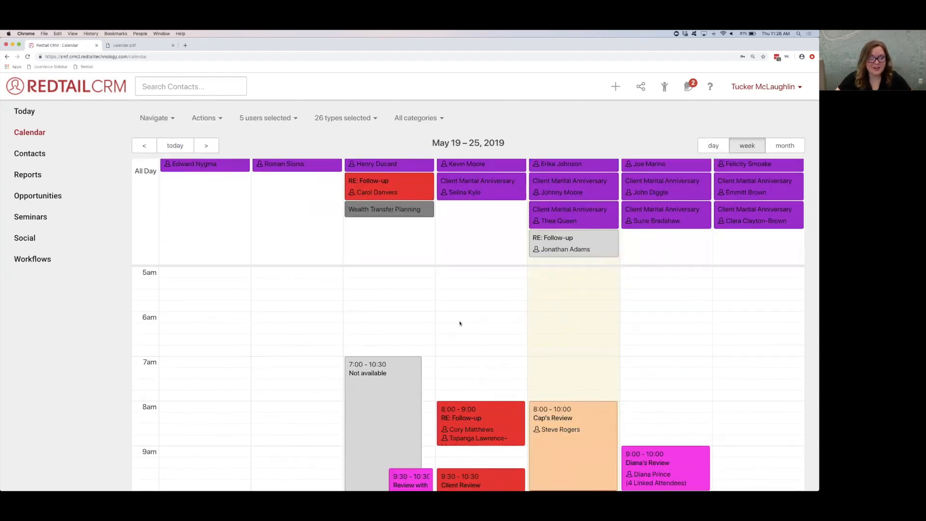